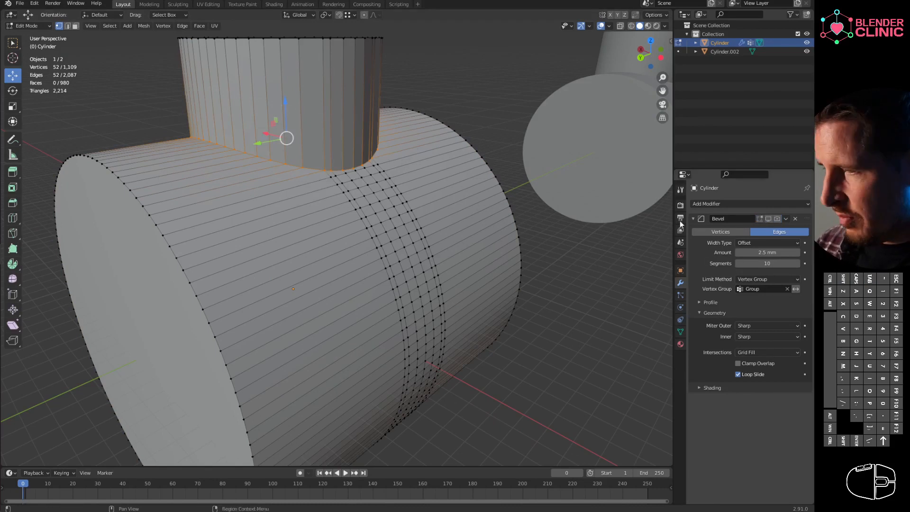
- Leave mesh editing of the joined cylinder and enable its Bevel modifier to show the rounded neck junction from behind
scroll(378, 203, "down", 1)
middle_click_drag(378, 204, 367, 181)
left_click(378, 187, "alt")
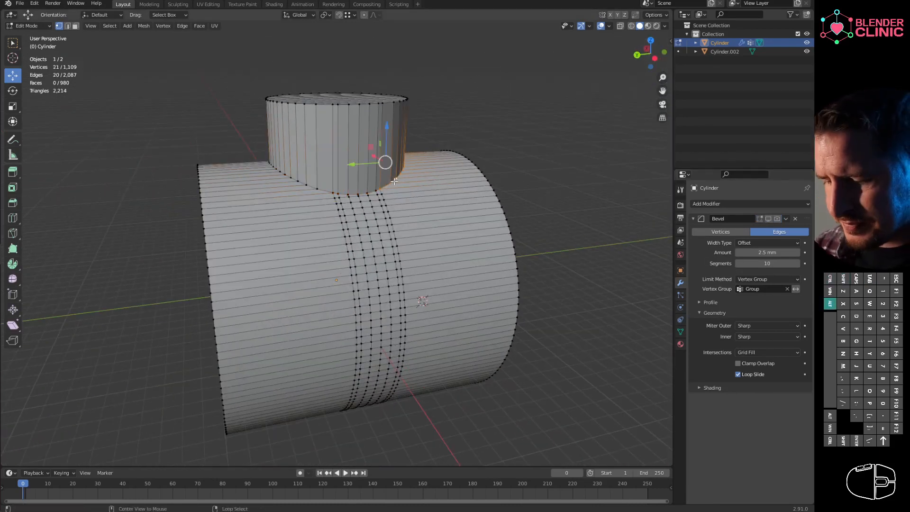
key("Tab")
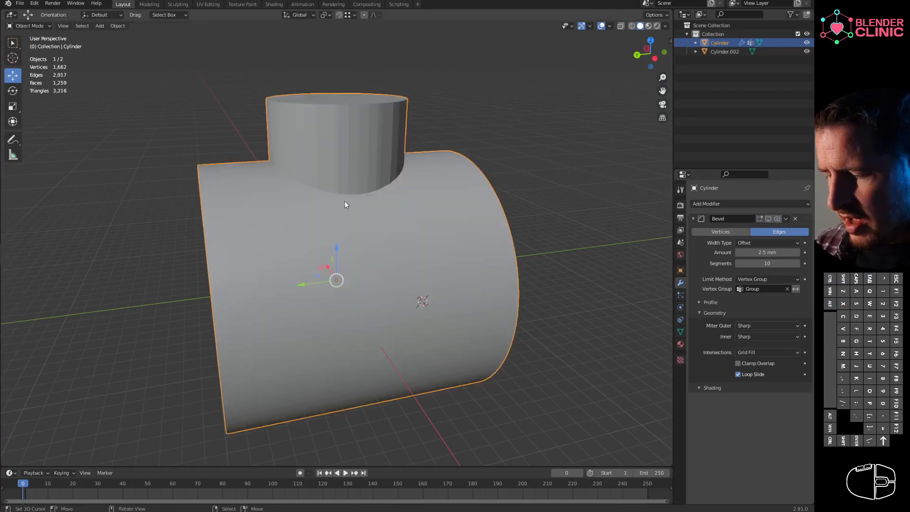
left_click(767, 219)
middle_click_drag(376, 240, 457, 322)
scroll(422, 289, "up", 5)
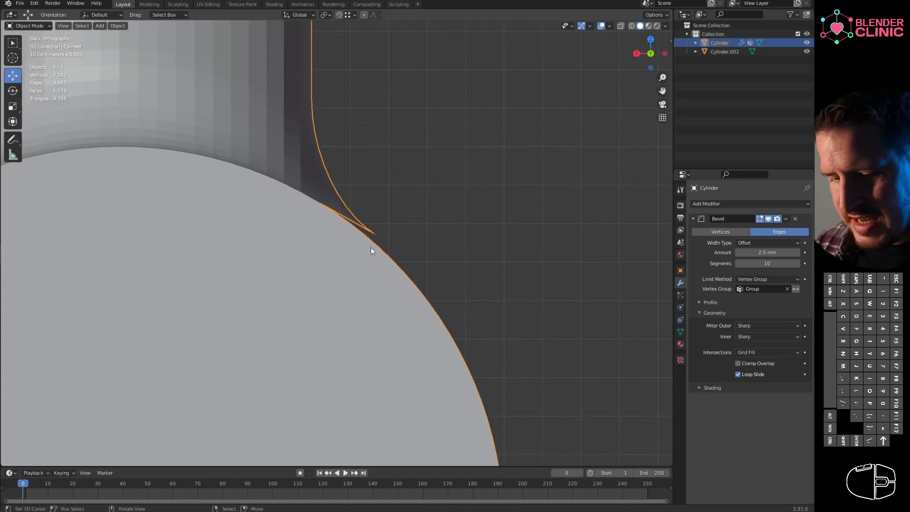
left_click(12, 76)
middle_click_drag(453, 204, 482, 259, "shift")
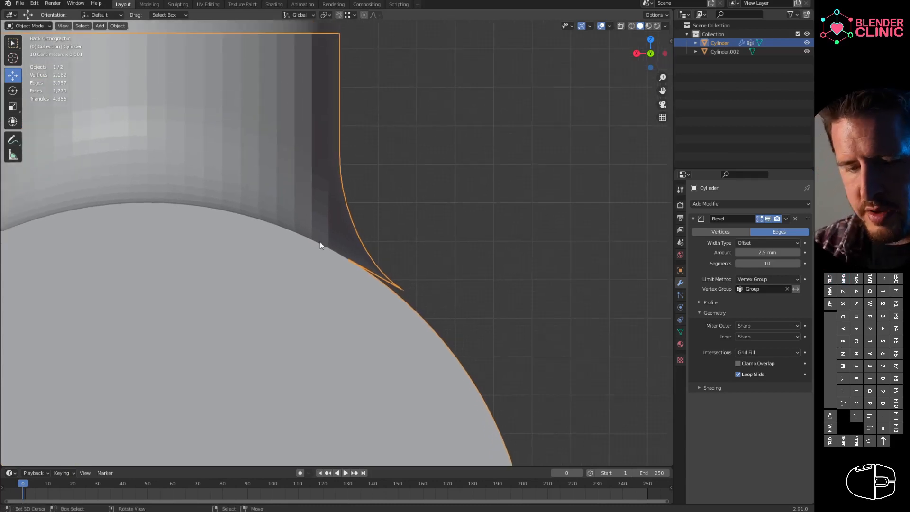
- Trace the beveled neck's silhouette and its folded overlap with freehand annotation strokes, marking the overlap area on the body
left_click(13, 139)
left_click_drag(340, 33, 349, 195)
mouse_move(374, 242)
left_mouse_down()
mouse_move(404, 275)
mouse_move(385, 276)
mouse_move(457, 349)
mouse_move(490, 420)
left_mouse_up()
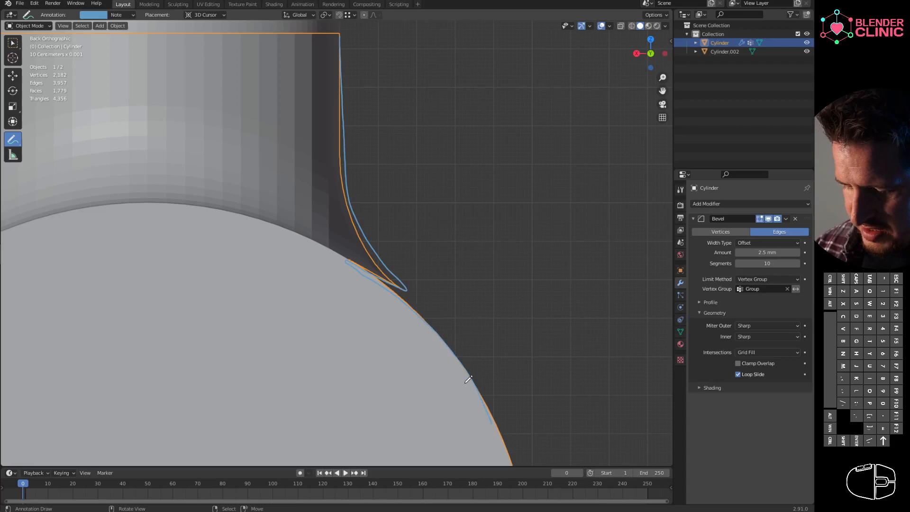
mouse_move(407, 288)
middle_mouse_down()
mouse_move(420, 308)
mouse_move(385, 317)
mouse_move(461, 256)
mouse_move(385, 244)
middle_mouse_up()
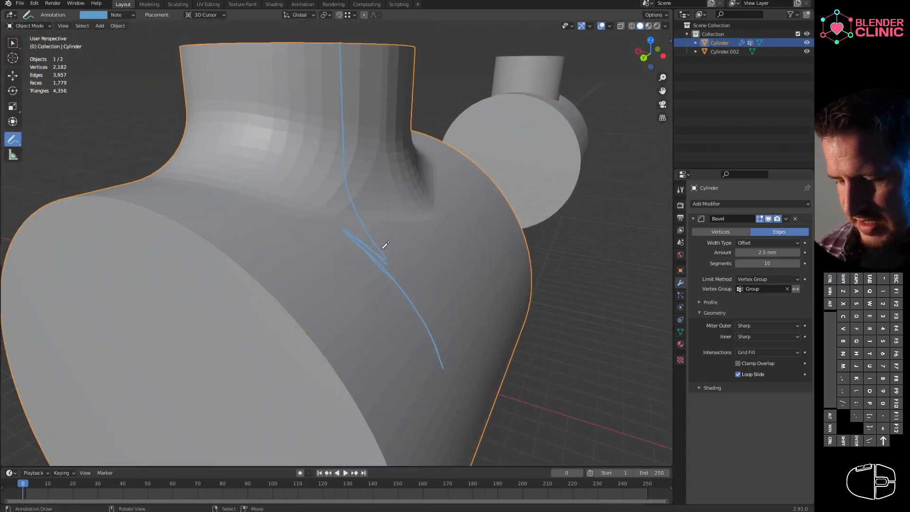
mouse_move(271, 273)
left_mouse_down()
mouse_move(344, 228)
mouse_move(351, 237)
left_mouse_up()
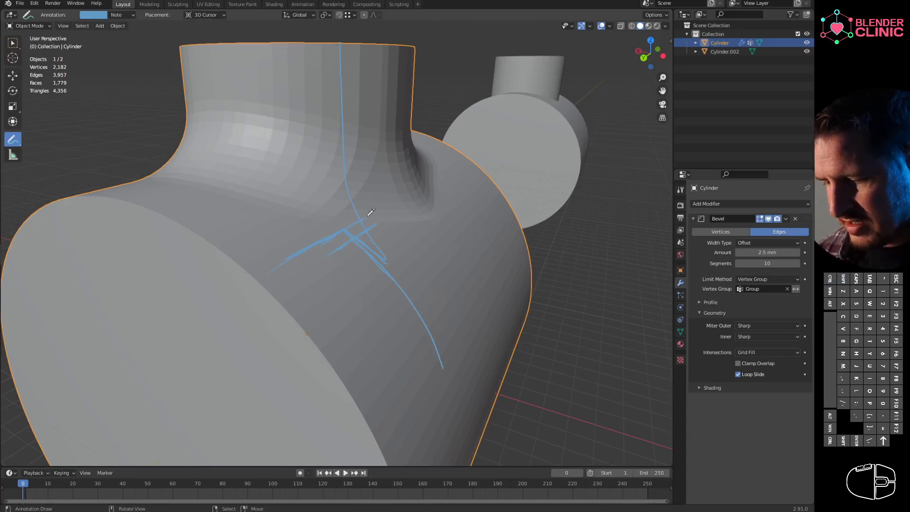
- Examine the beveled transition between the neck and the main cylinder from several angles
scroll(533, 220, "up", 3)
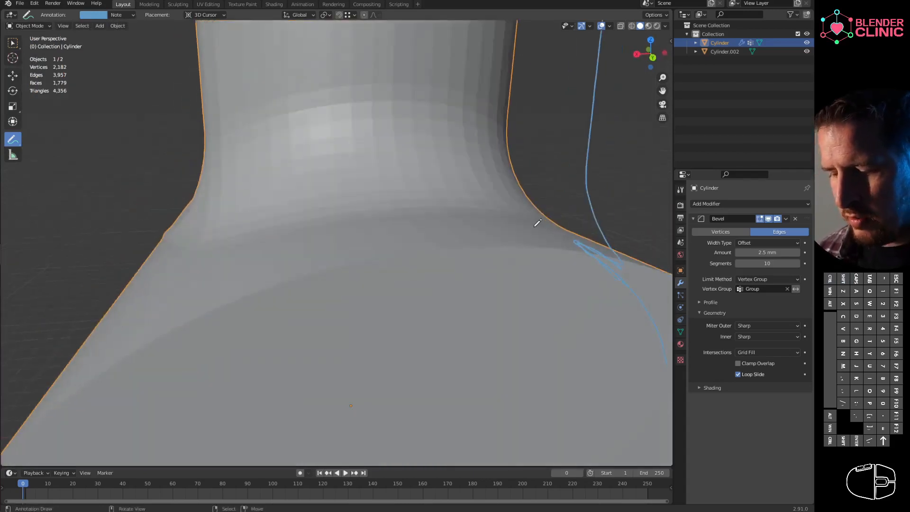
key("Tab")
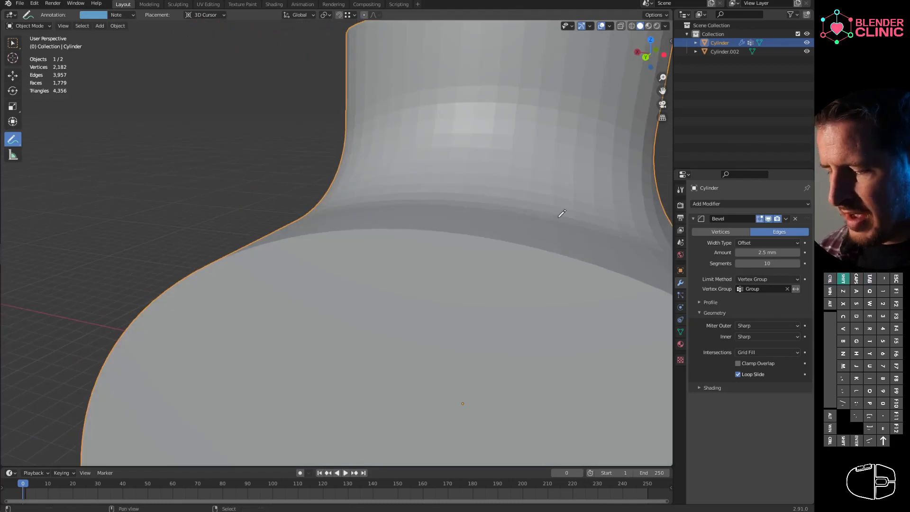
middle_click_drag(530, 217, 382, 210)
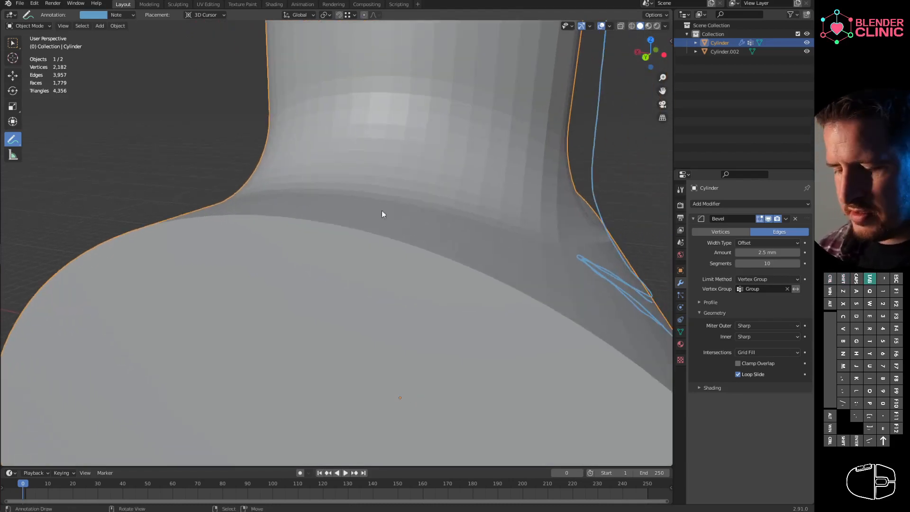
left_click(13, 79)
middle_click_drag(498, 232, 378, 211, "shift")
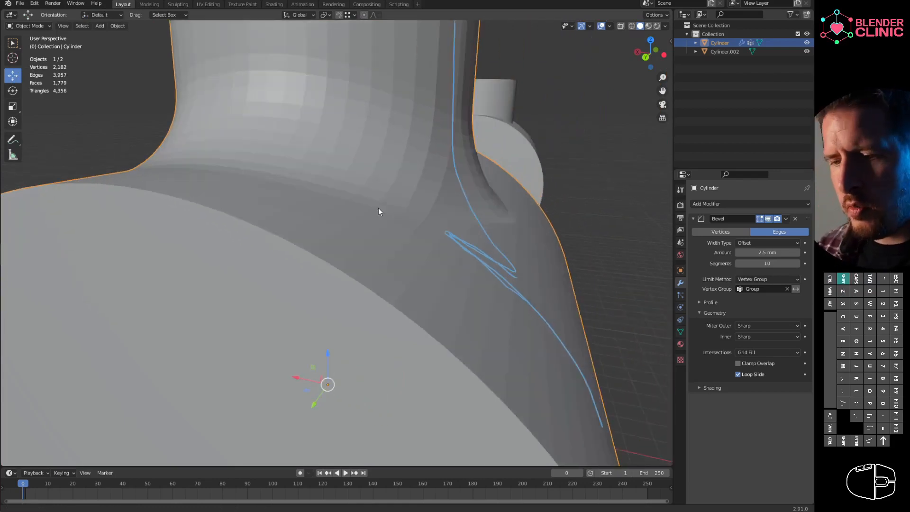
scroll(299, 375, "down", 4)
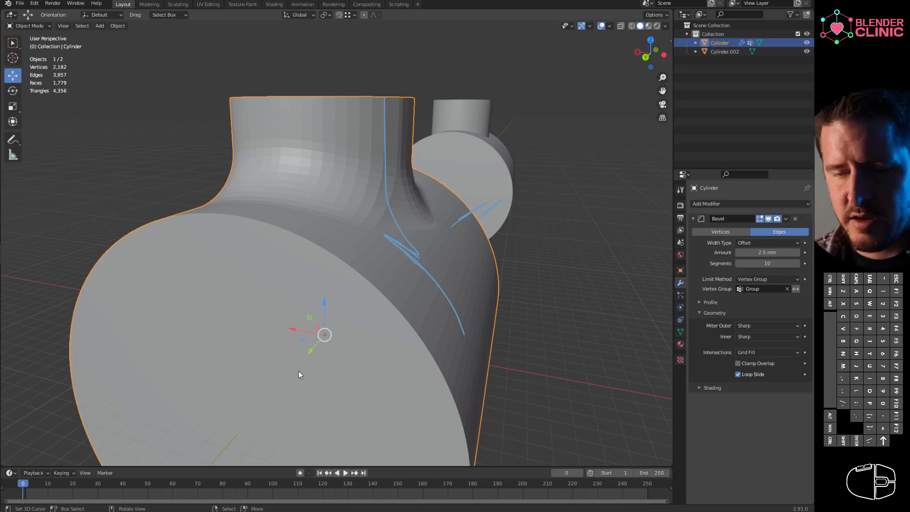
- Remove the annotation data with all its strokes from the scene and return to the Move tool
left_click(19, 3)
mouse_move(47, 13)
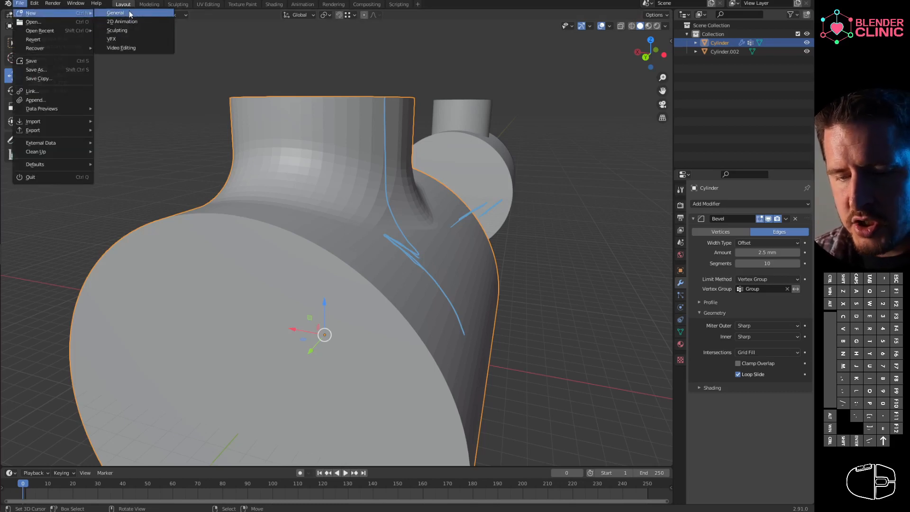
left_click(13, 139)
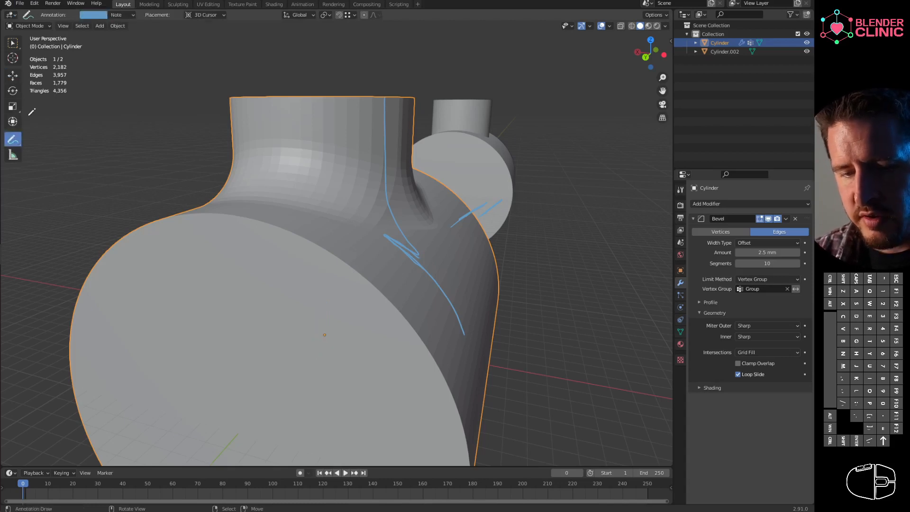
left_click(134, 14)
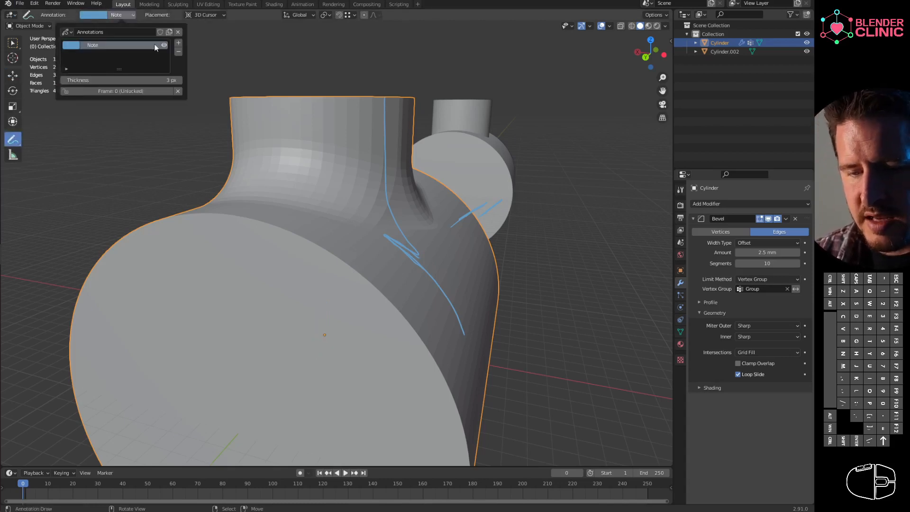
left_click(178, 32)
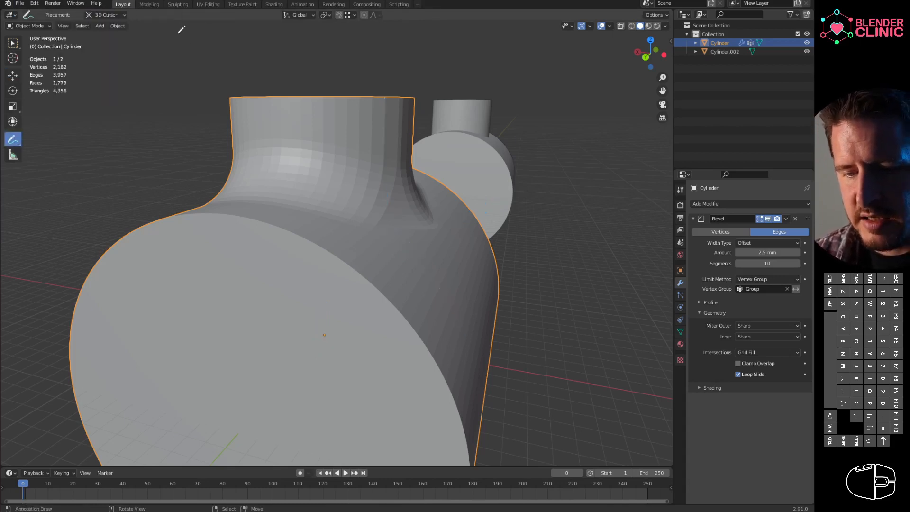
left_click(11, 79)
scroll(491, 265, "down", 4)
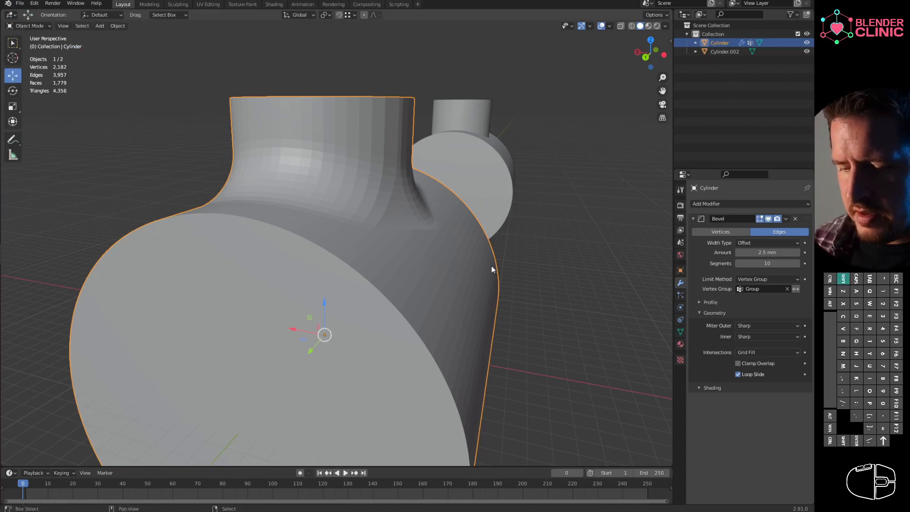
- Add a mesh cylinder with 16 vertices at the origin of the new scene
scroll(483, 238, "up", 2)
scroll(399, 297, "down", 4)
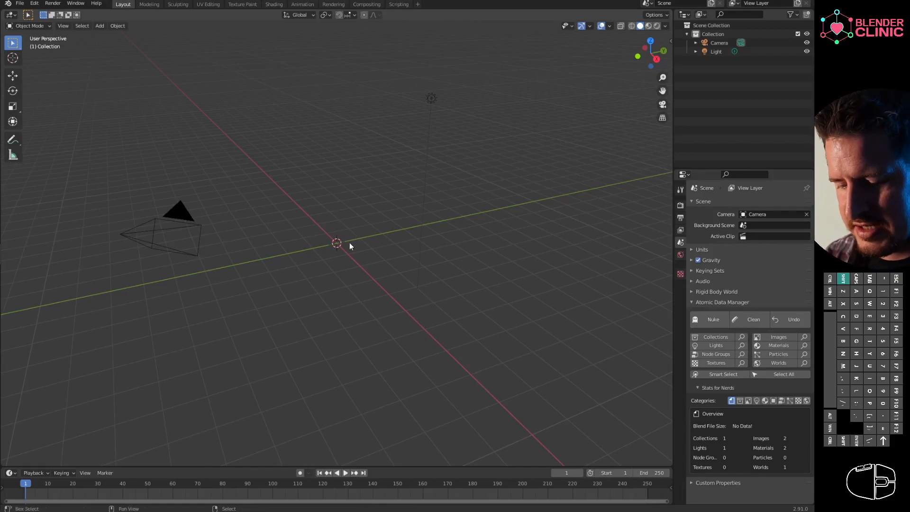
key("shift+a")
mouse_move(351, 244)
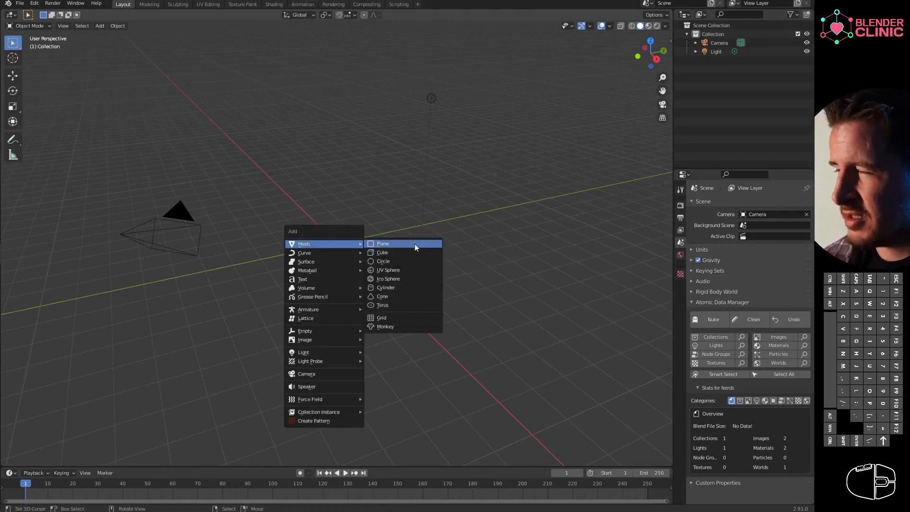
left_click(397, 287)
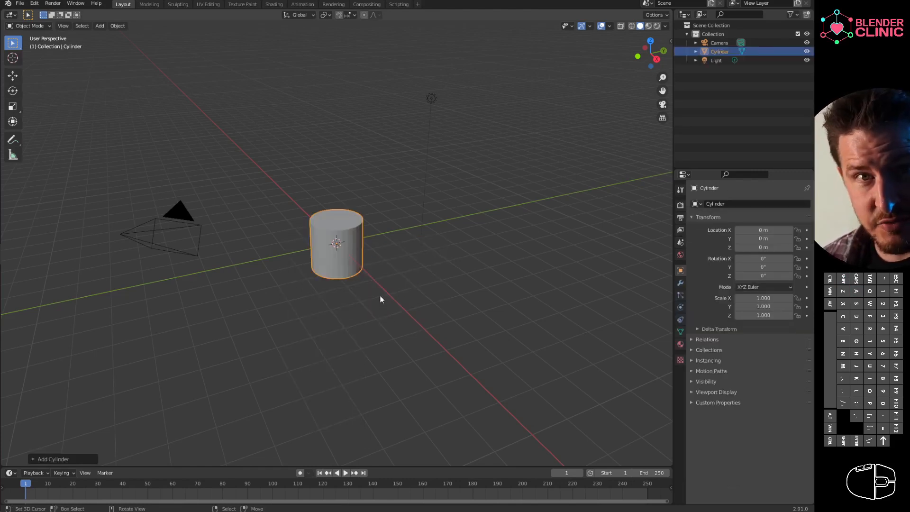
left_click(34, 459)
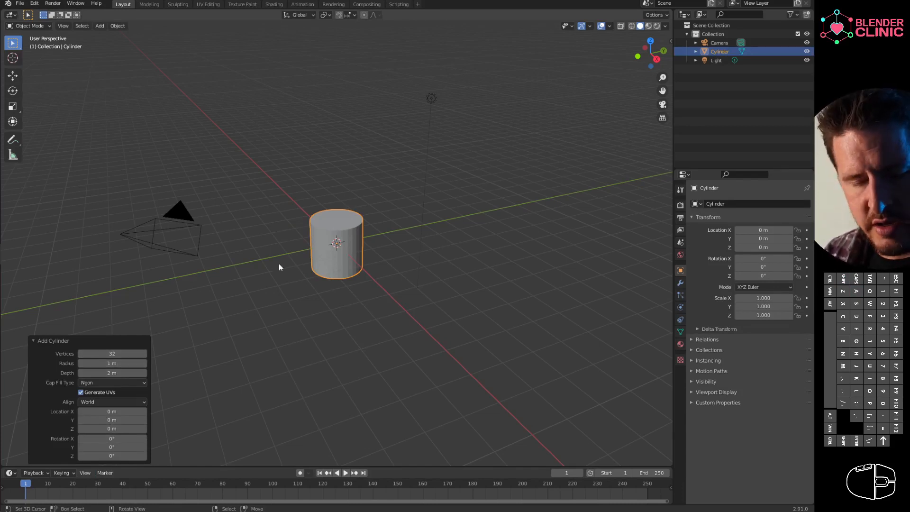
left_click(117, 357)
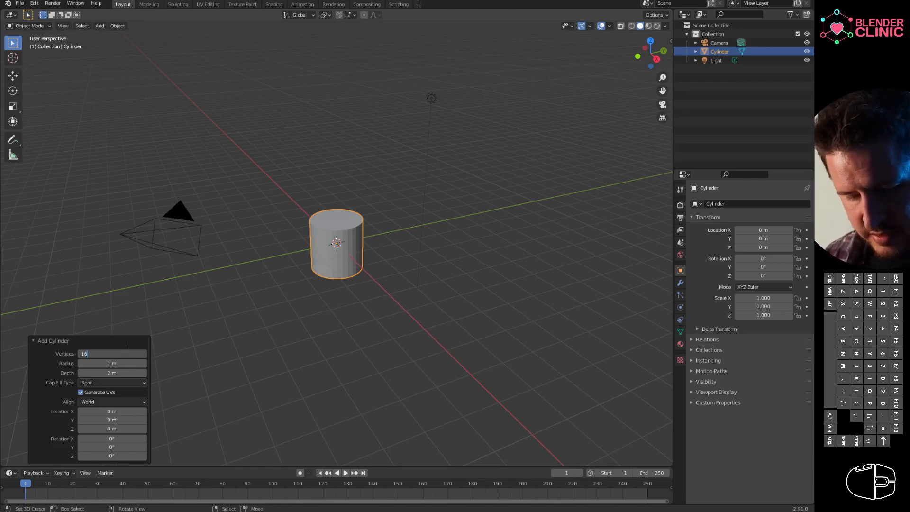
left_click(133, 385)
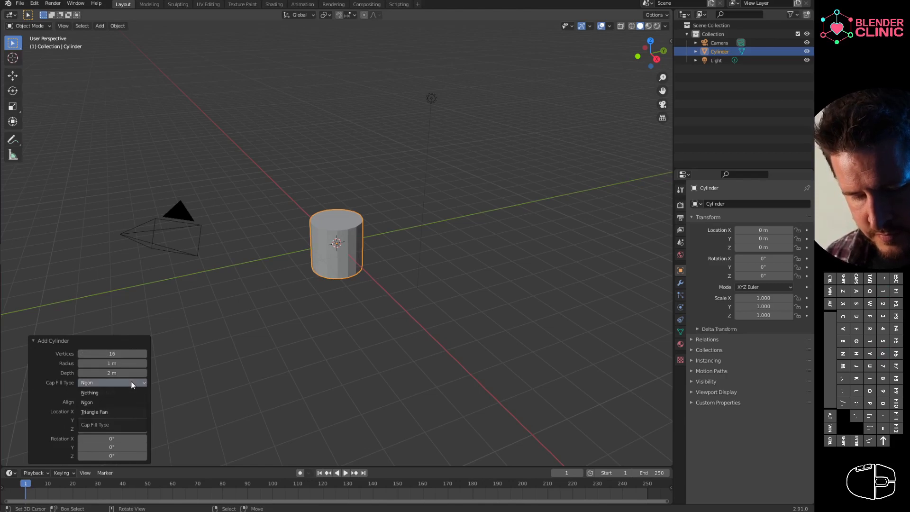
left_click(128, 342)
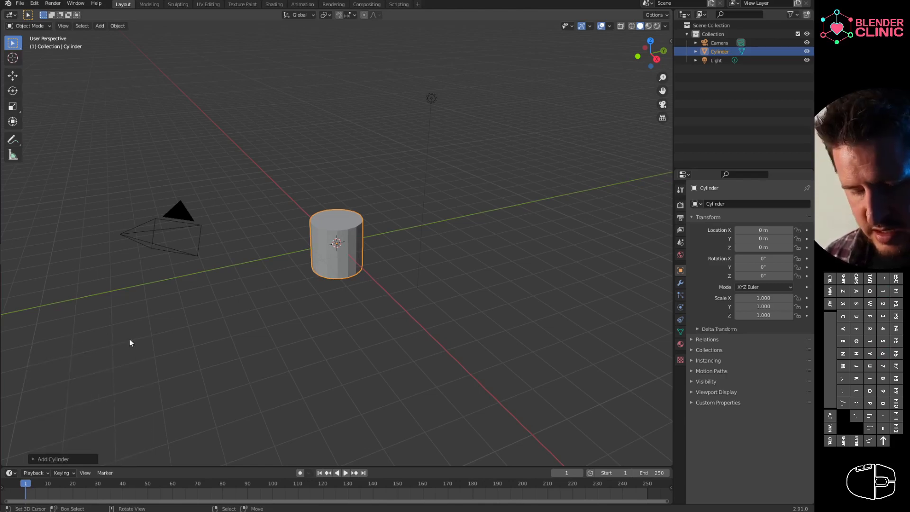
- Rotate the cylinder 90 degrees about the X axis so it lies on its side
key("r")
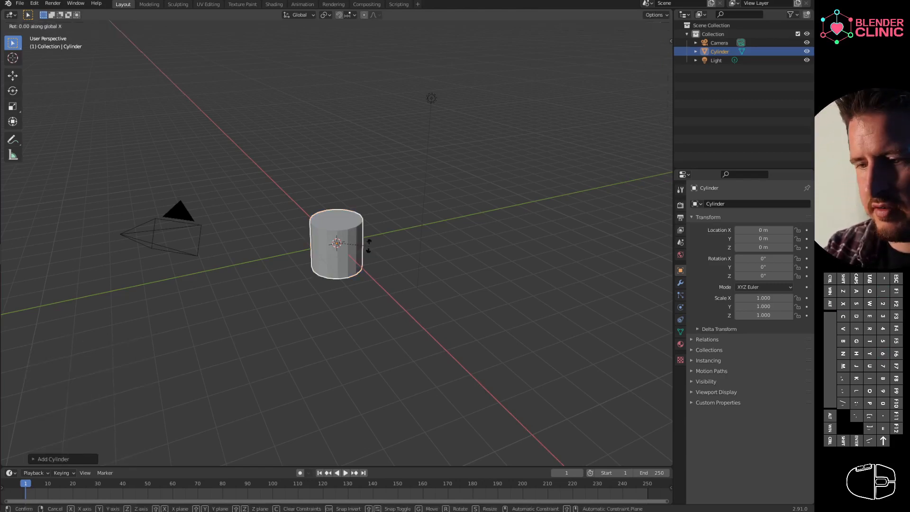
key("x")
key("9")
key("0")
key("Return")
- Add an unfilled mesh circle with 12 vertices at the origin
key("shift+a")
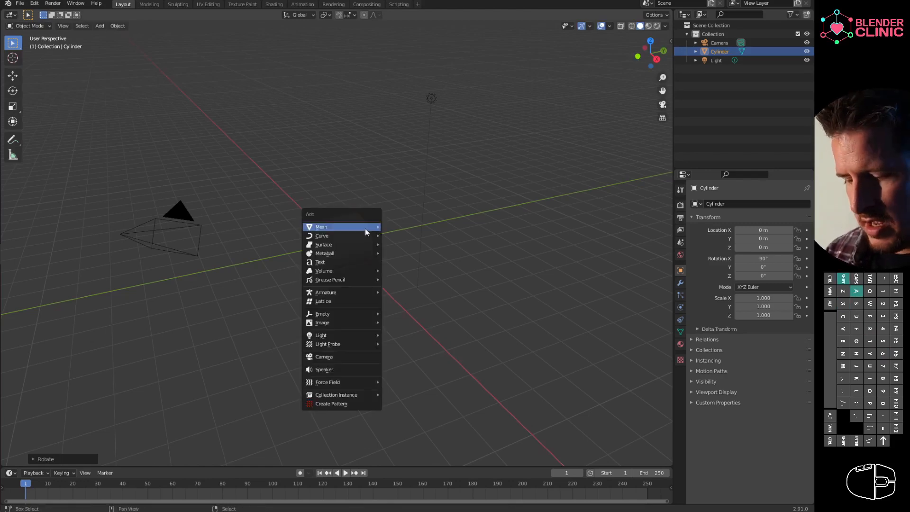
mouse_move(373, 227)
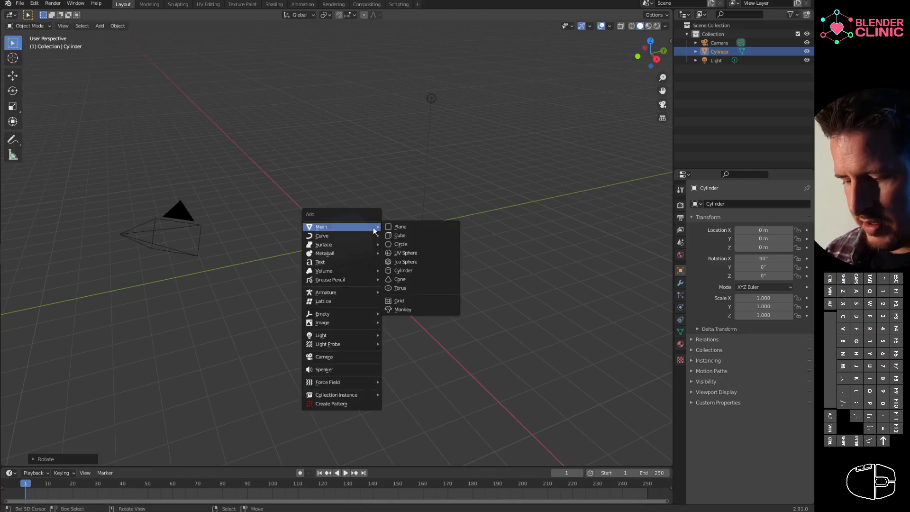
left_click(411, 244)
left_click(43, 458)
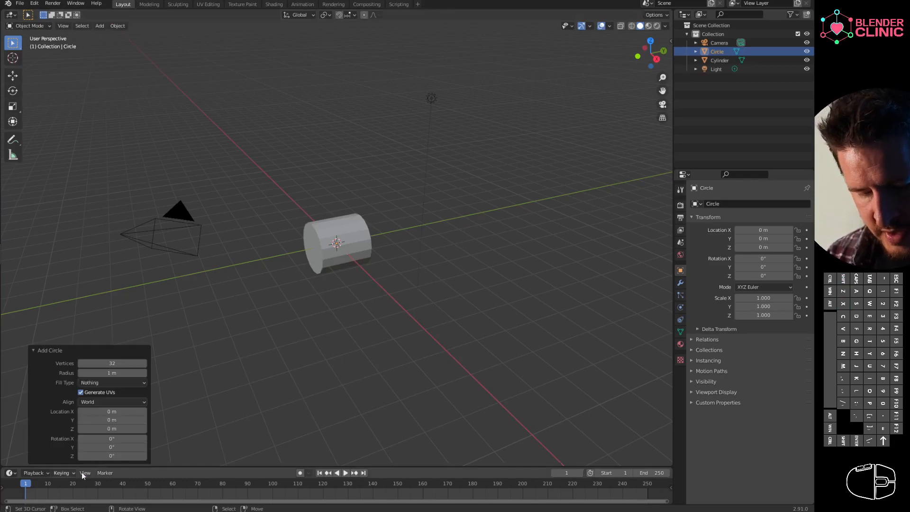
left_click(126, 363)
type("12")
left_click(131, 352)
- Move the circle about 1.02 m up along the Z axis, just above the cylinder
middle_click_drag(134, 334, 331, 274)
key("Tab")
left_click(18, 74)
left_click_drag(313, 248, 325, 215)
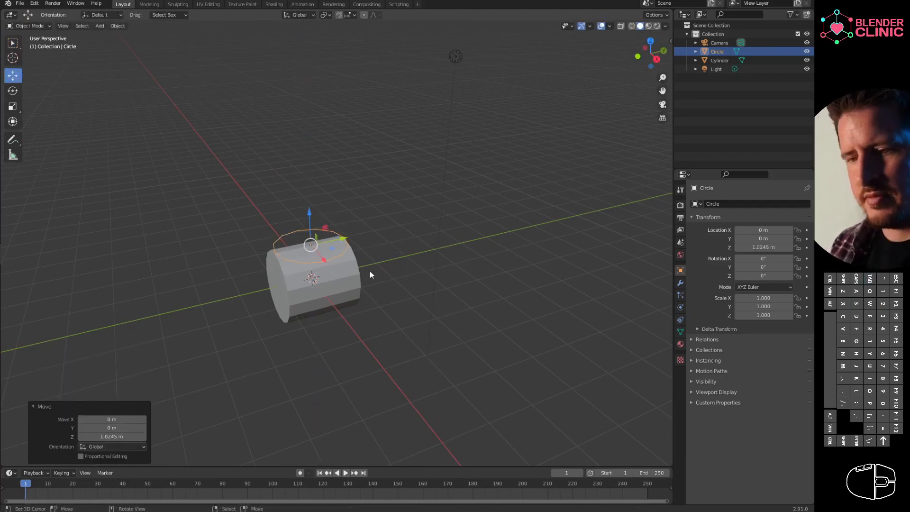
- Scale the circle uniformly to about 0.676 in the top view so it fits within the cylinder's outline
key("KP_7")
middle_click_drag(377, 254, 451, 250, "ctrl")
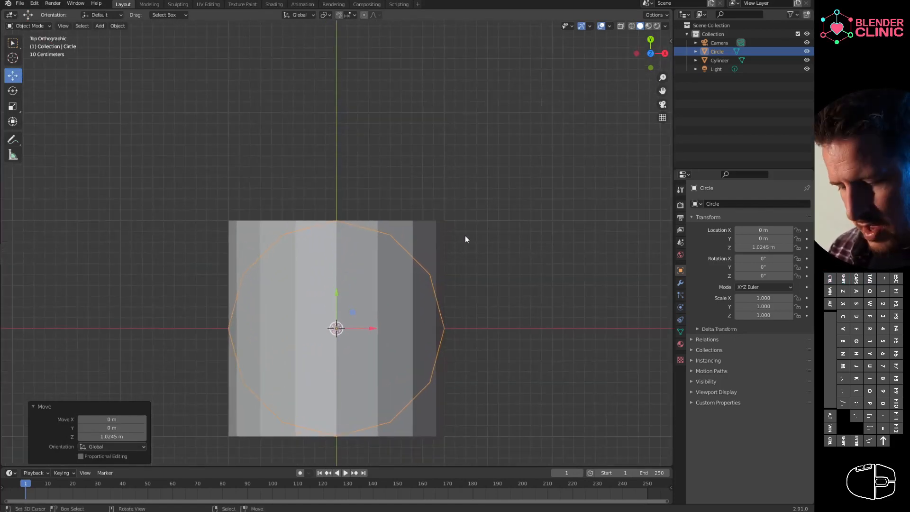
key("s")
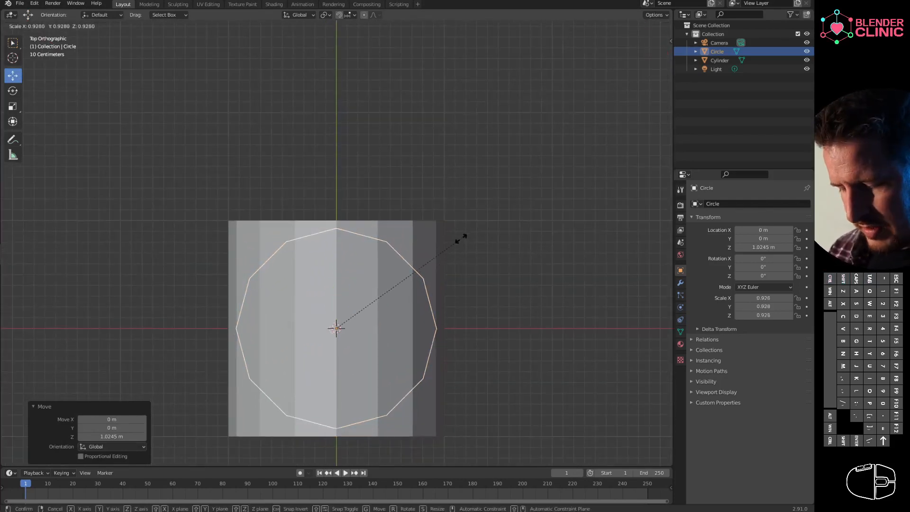
left_click(429, 268)
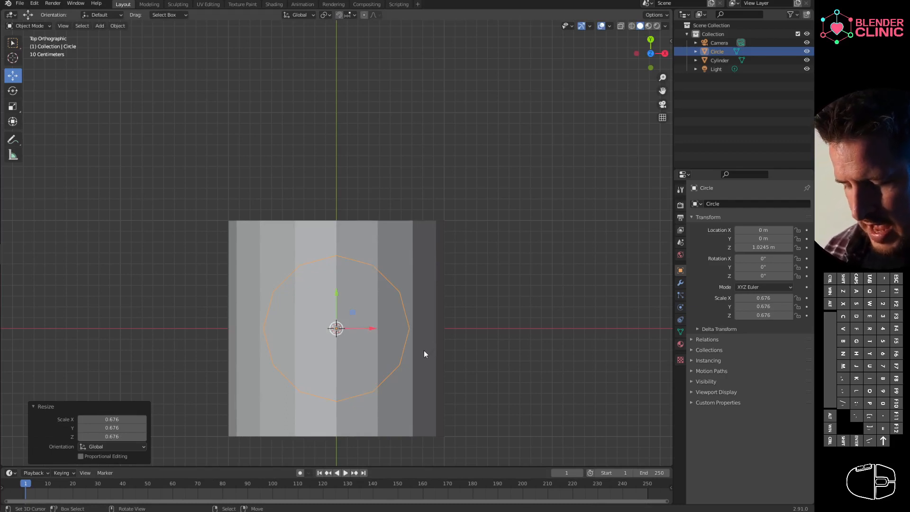
- Apply the circle's scale and rotation transforms
key("ctrl+a")
left_click(345, 320)
key("ctrl+a")
left_click(344, 312)
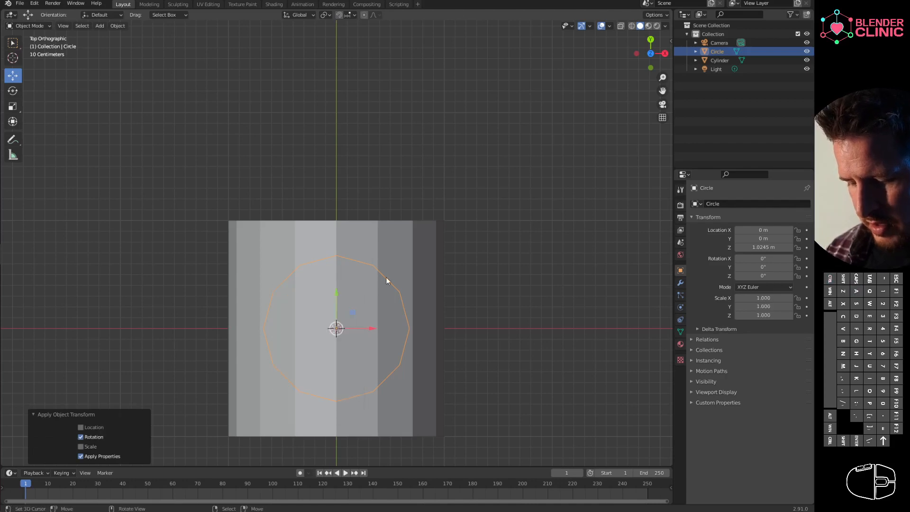
- Select the cylinder and apply its rotation and scale transforms
left_click(375, 285)
key("ctrl+a")
left_click(385, 280)
key("ctrl+a")
left_click(380, 287)
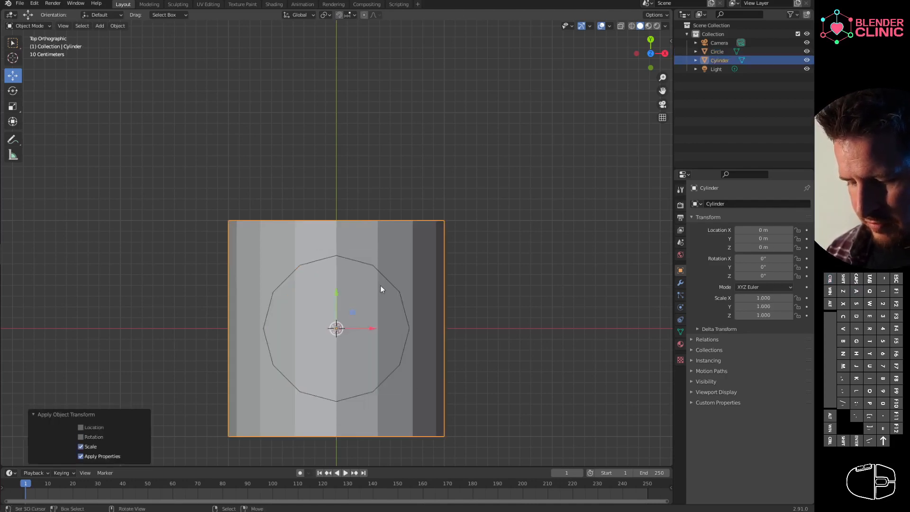
- Extrude the circle's vertices in place and scale them inward to about 0.70 to form a flat ring
left_click(382, 285)
key("Tab")
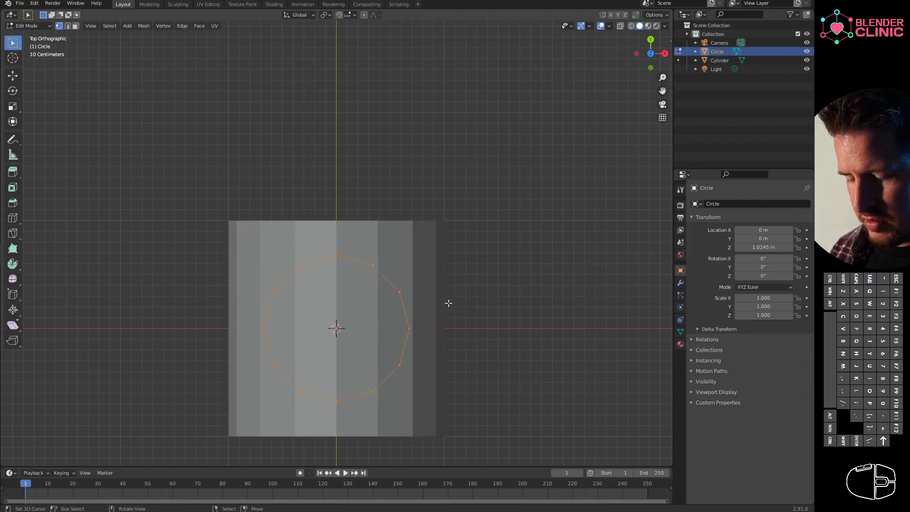
key("a")
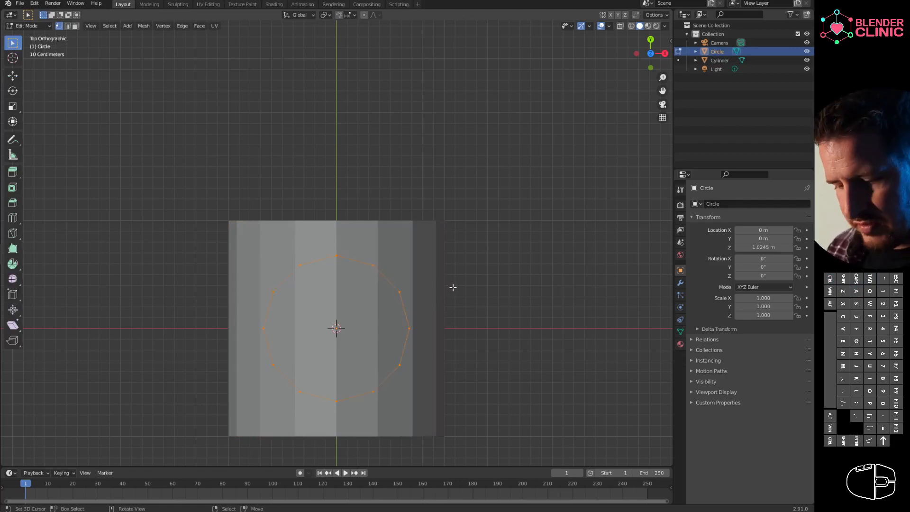
key("g")
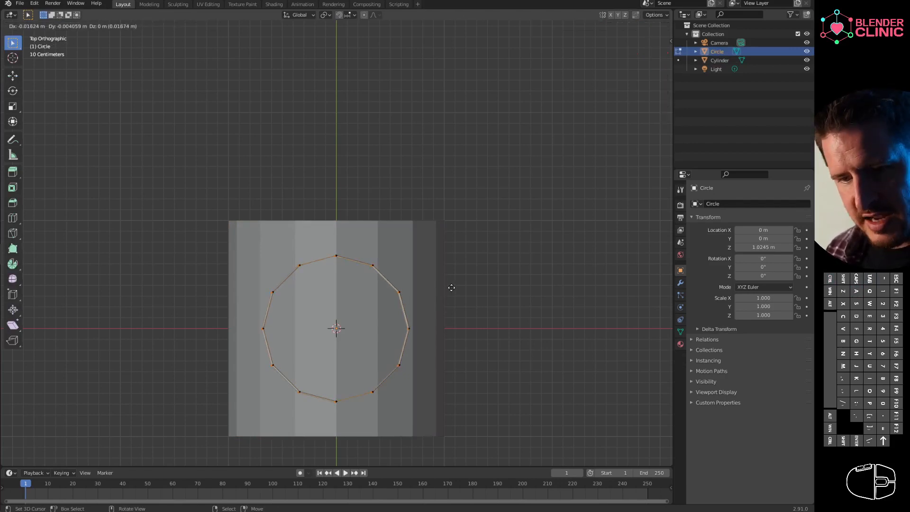
right_click(450, 288)
key("e")
right_click(450, 288)
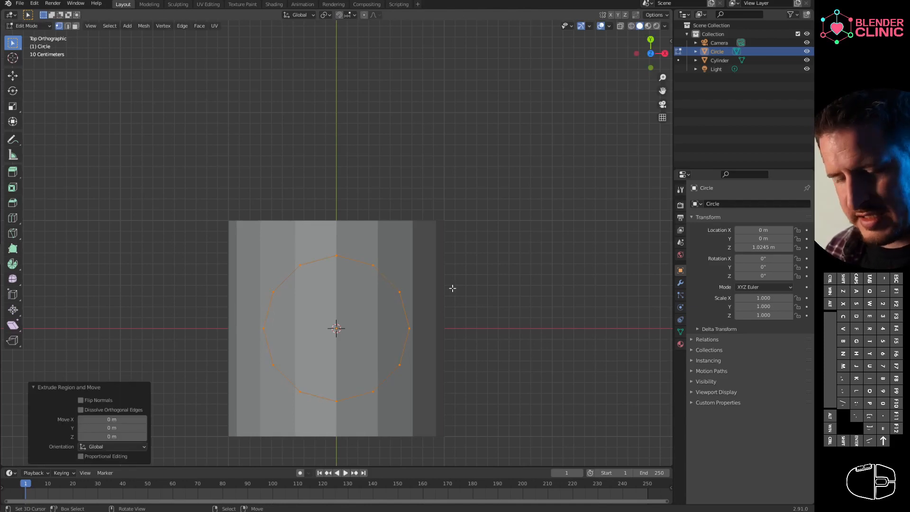
key("s")
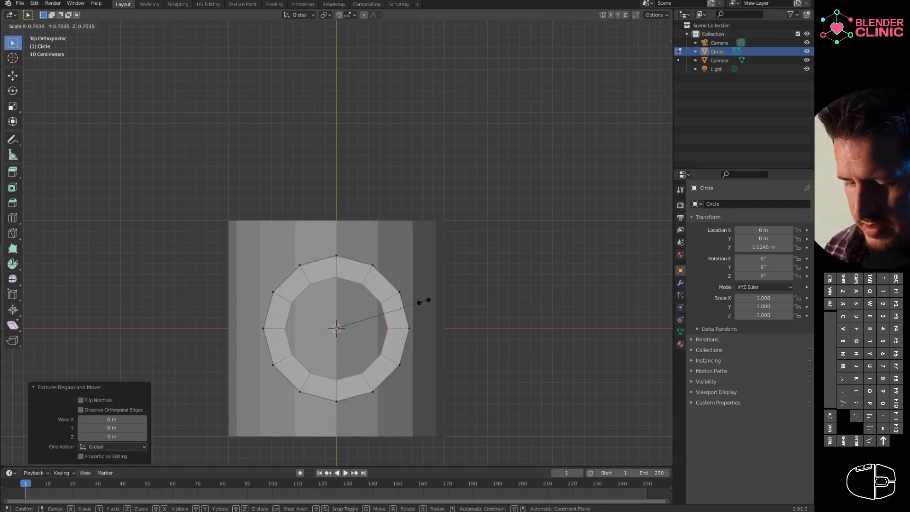
left_click(426, 300)
key("Tab")
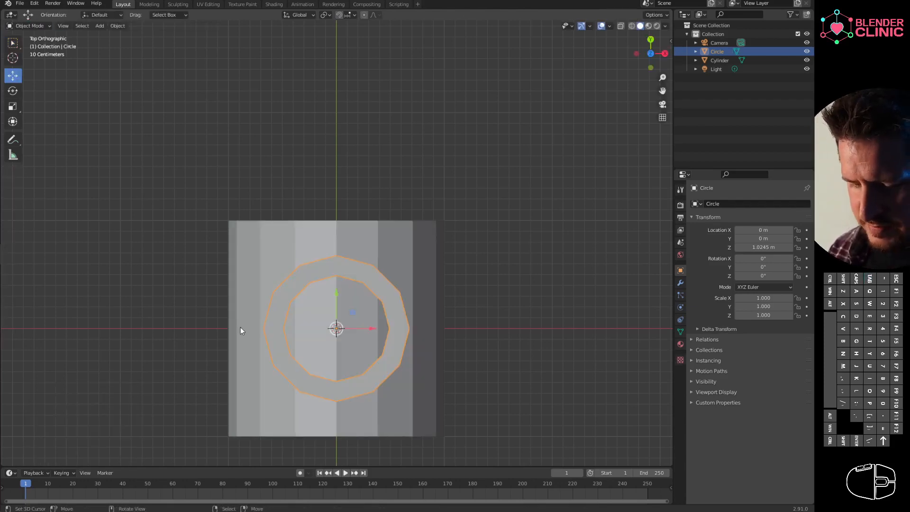
- Add a Shrinkwrap modifier to the ring with the cylinder as its target
middle_click_drag(385, 350, 417, 332)
left_click(680, 283)
left_click(732, 206)
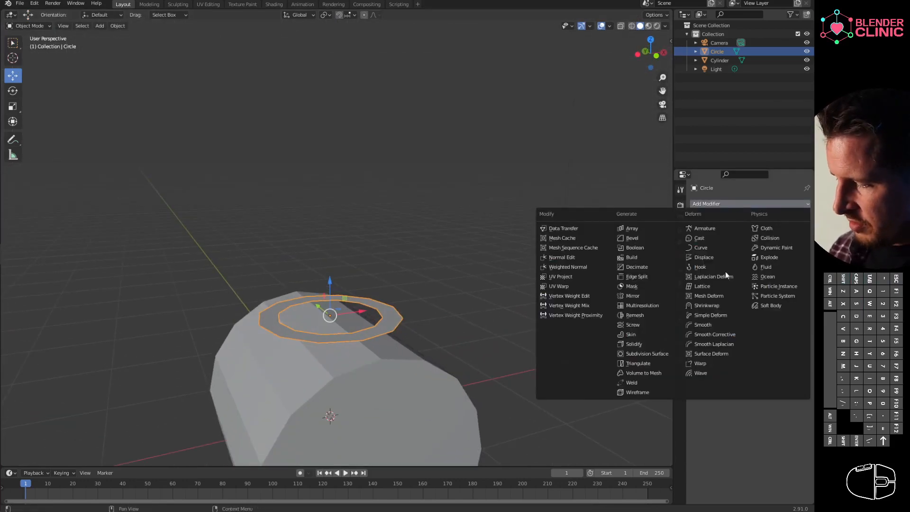
left_click(719, 308)
left_click(795, 253)
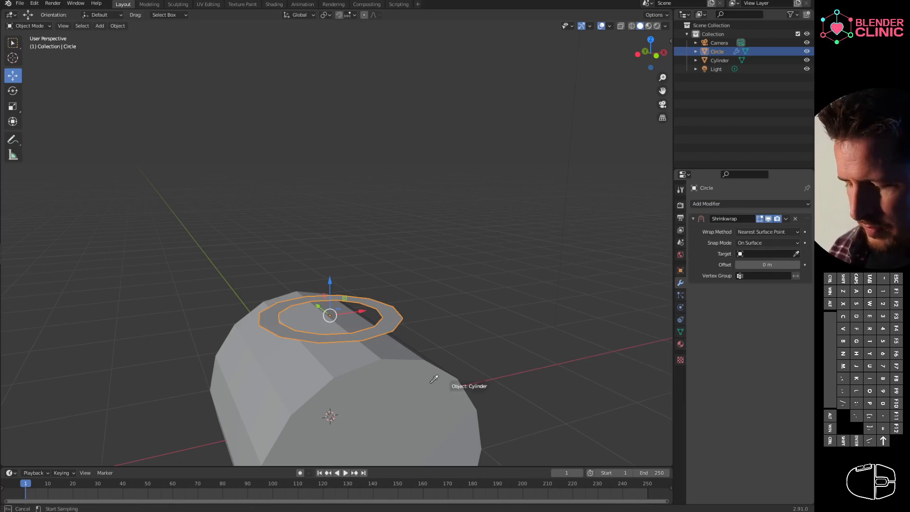
left_click(384, 358)
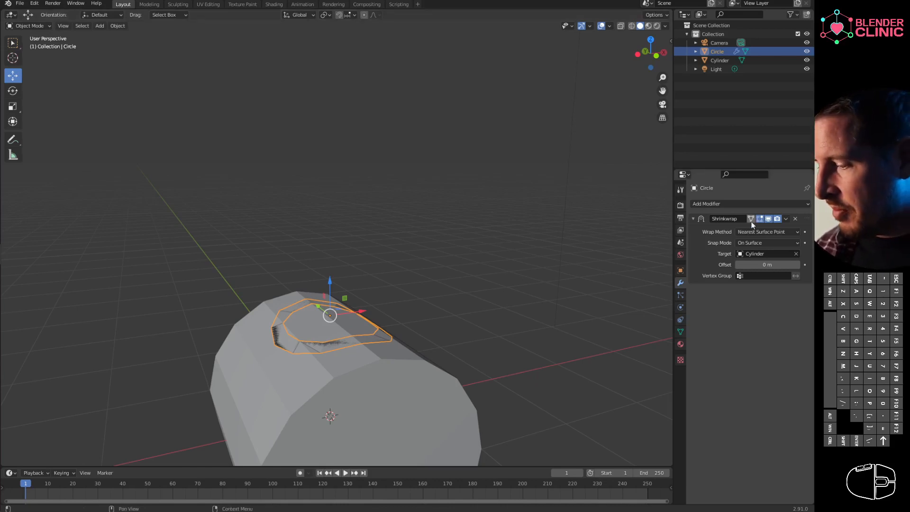
- Set the Shrinkwrap's wrap method to Project and apply the modifier
left_click(779, 232)
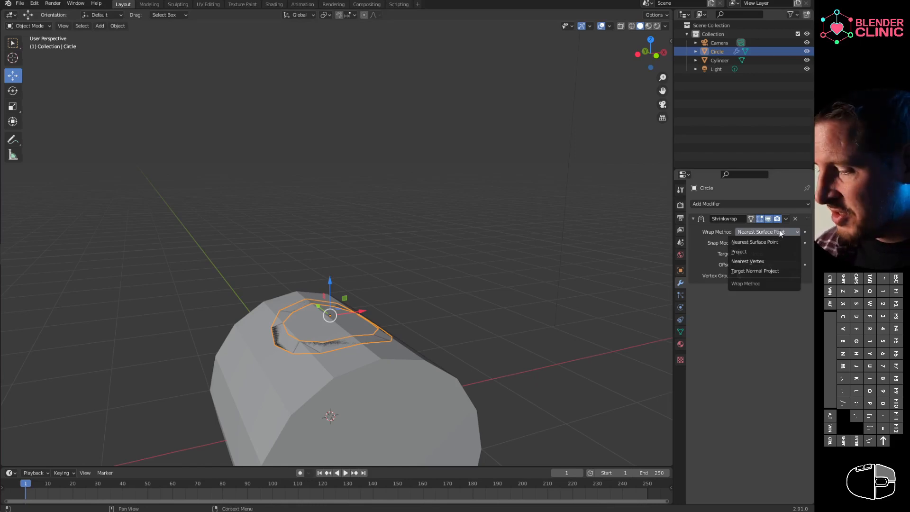
left_click(780, 232)
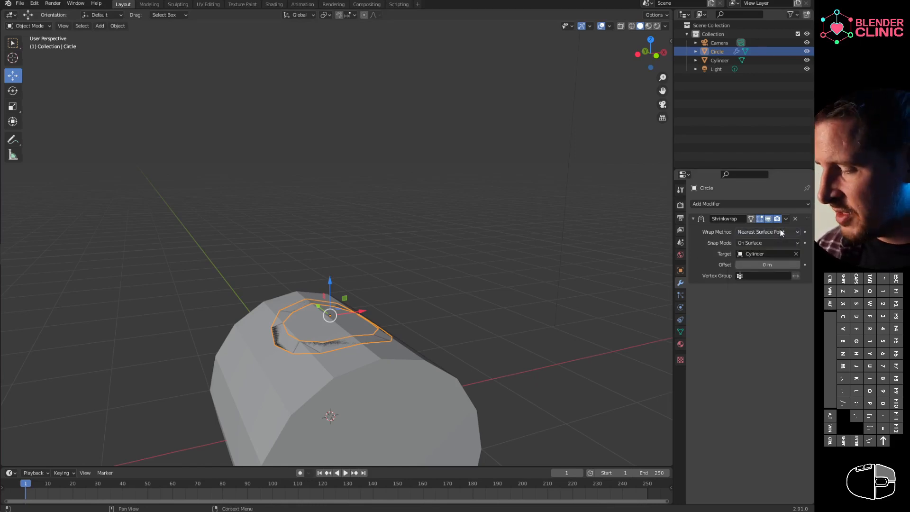
left_click(778, 231)
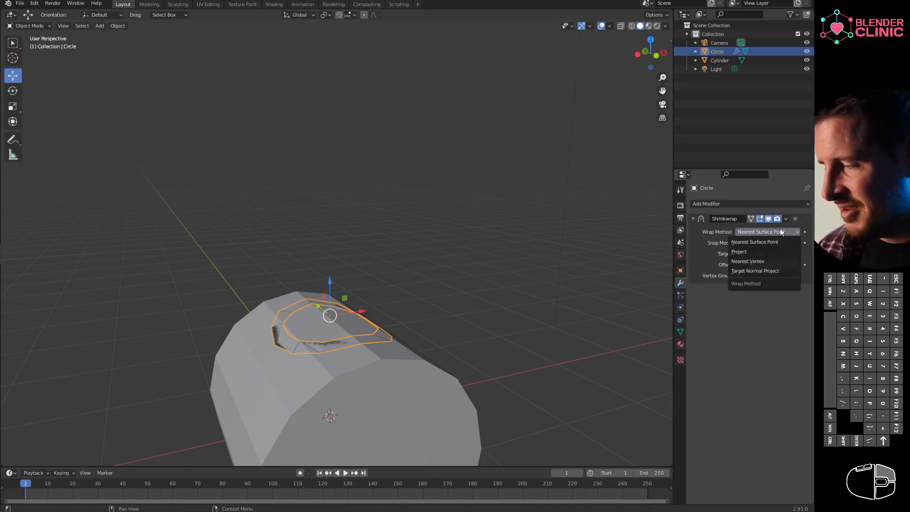
left_click(769, 252)
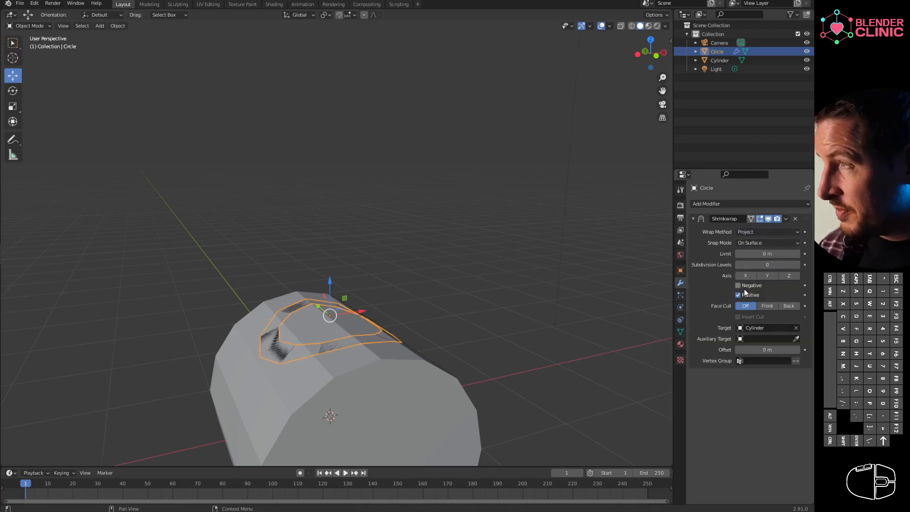
middle_click_drag(444, 306, 448, 294, "shift")
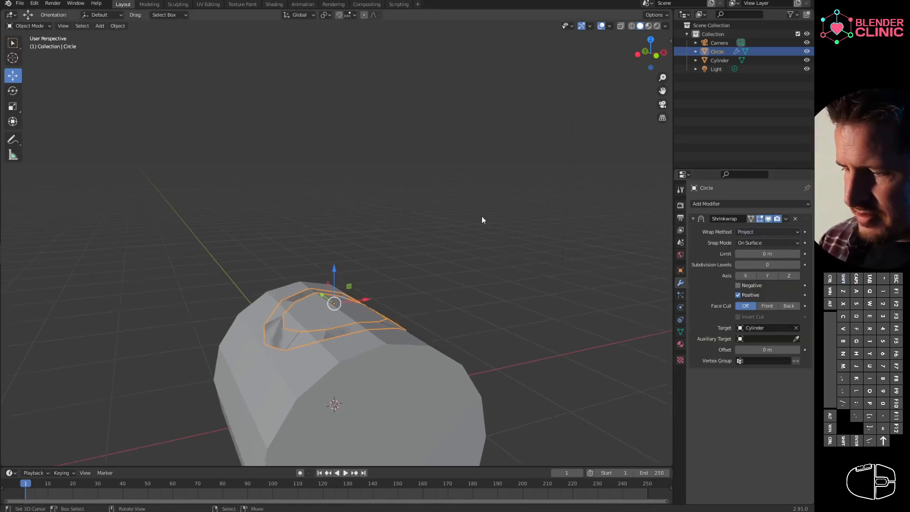
left_click(786, 219)
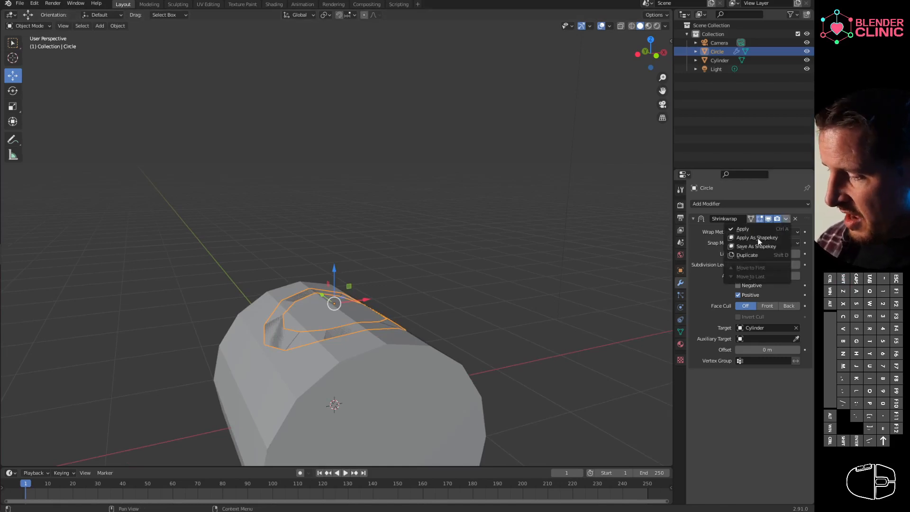
left_click(760, 230)
- Cut three edge loops around the cylinder's circumference along its length
middle_click_drag(425, 309, 353, 323)
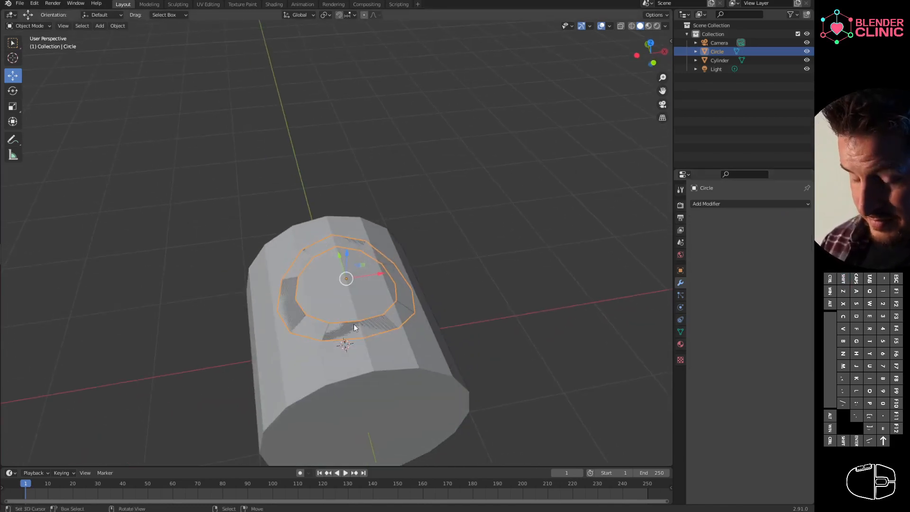
left_click(386, 342)
key("Tab")
key("ctrl+r")
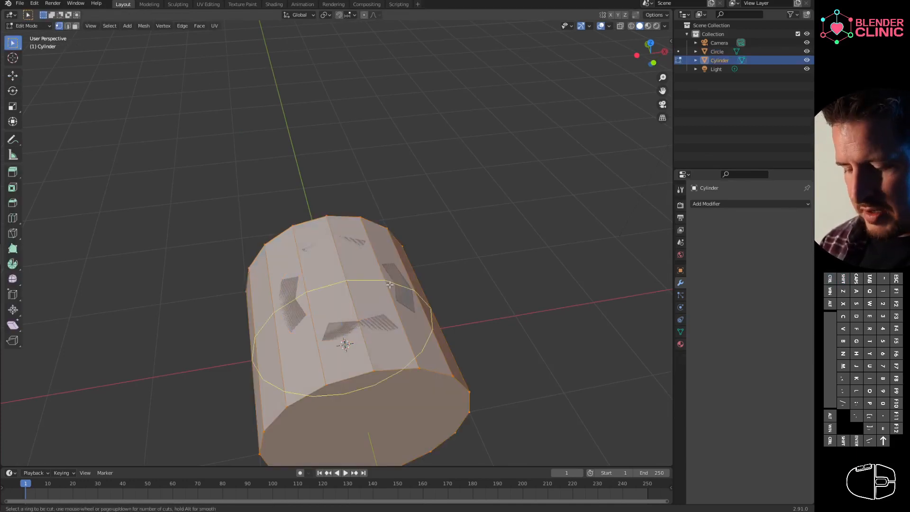
left_click(390, 284)
left_click(390, 284)
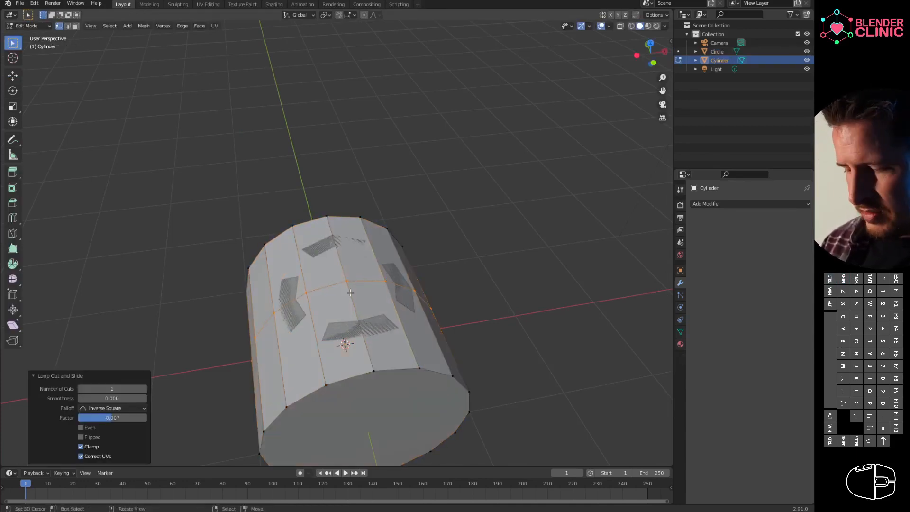
left_click(144, 389)
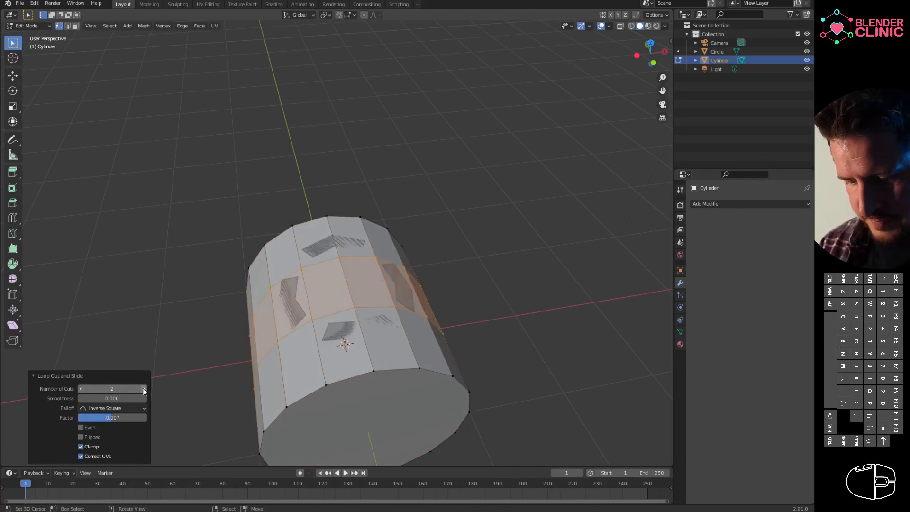
left_click(144, 389)
- Spread the three edge loops by scaling them about 1.416 along the Y axis so the outer ones clear the ring
middle_click_drag(256, 331, 410, 319)
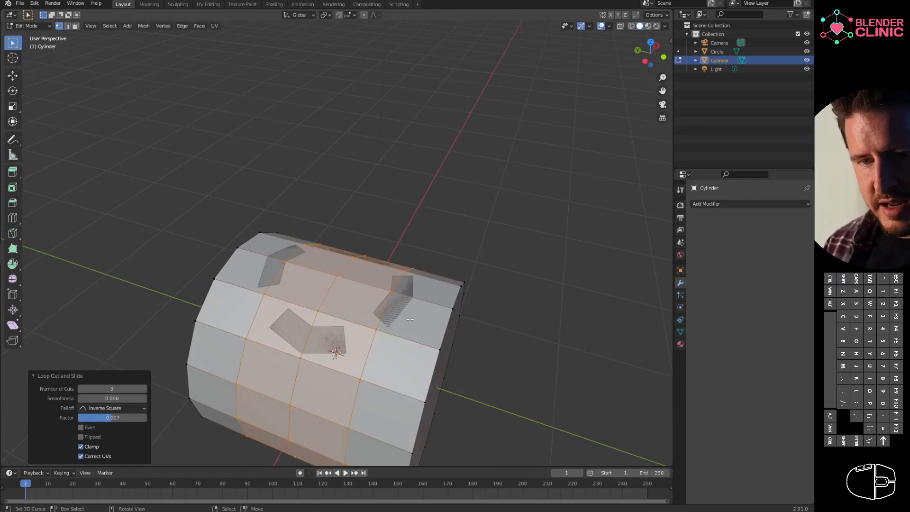
key("s")
key("y")
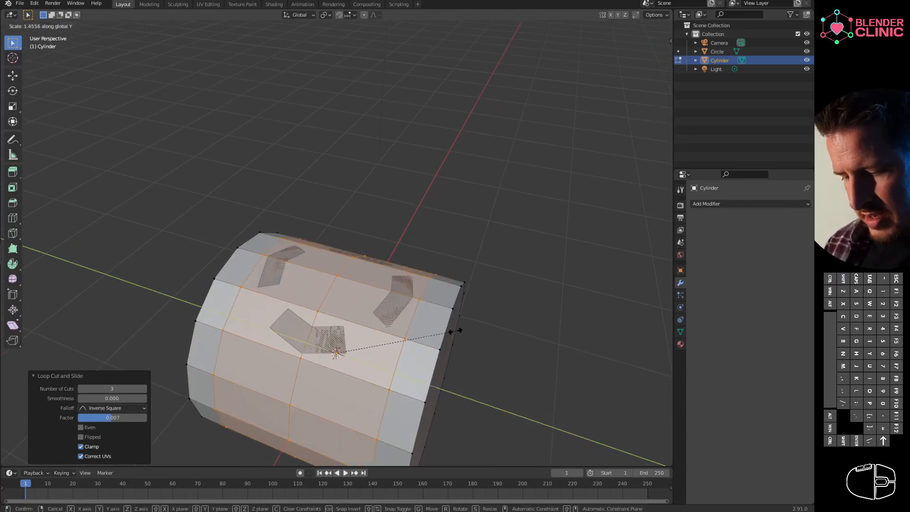
left_click(443, 337)
- Delete the eight cylinder faces beneath the ring, two columns by four rows between the outer edge loops
middle_click_drag(345, 328, 398, 336)
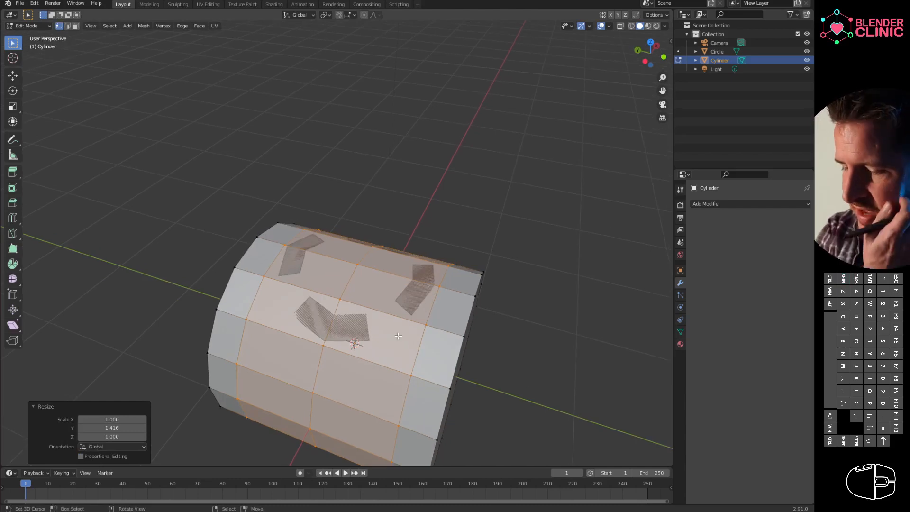
middle_click_drag(398, 336, 412, 325)
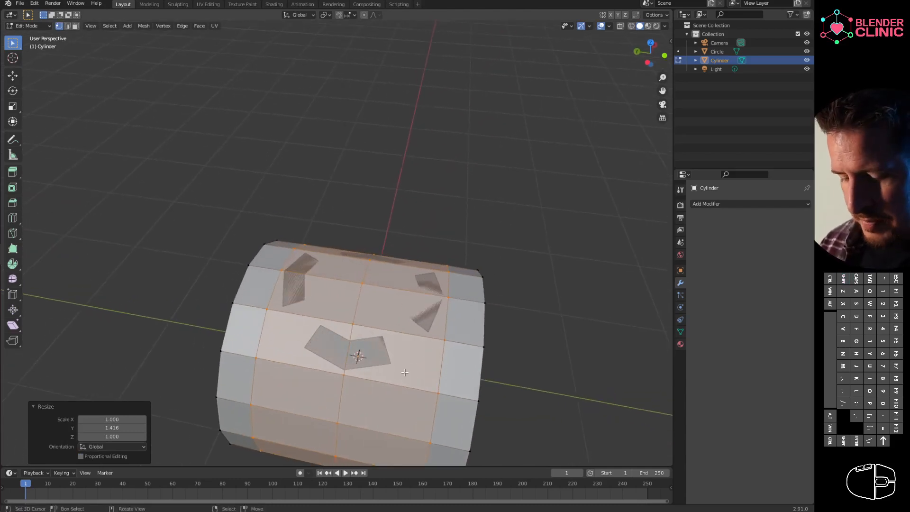
key("alt+a")
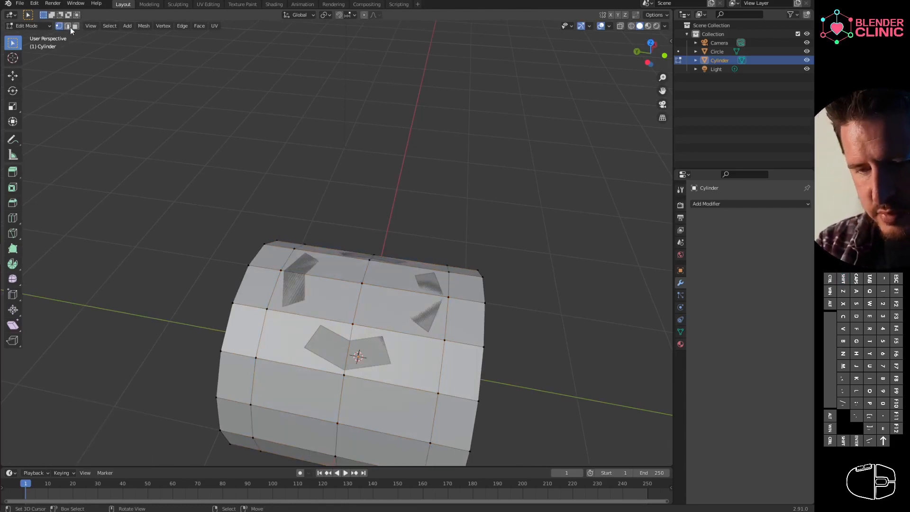
left_click(75, 26)
key("Tab")
right_click(354, 351)
right_click(316, 342)
key("Tab")
right_click(303, 341)
right_click(395, 360, "shift")
right_click(315, 298, "shift")
right_click(362, 285, "shift")
right_click(380, 273, "shift")
right_click(327, 266, "shift")
middle_click_drag(327, 266, 332, 222)
right_click(332, 222, "shift")
right_click(408, 236, "shift")
key("x")
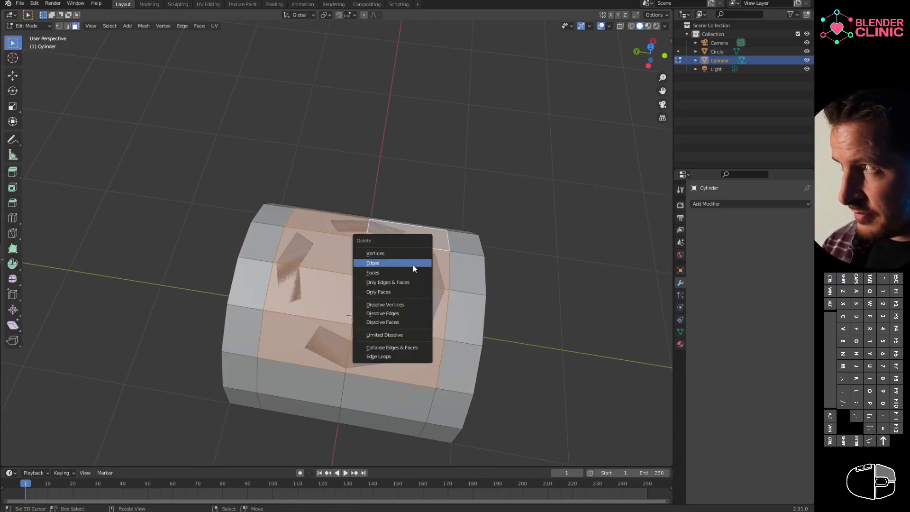
left_click(407, 272)
- Join the ring and the cylinder into one object, with the cylinder as the active object
middle_click_drag(407, 272, 298, 309)
key("Tab")
left_click(248, 314)
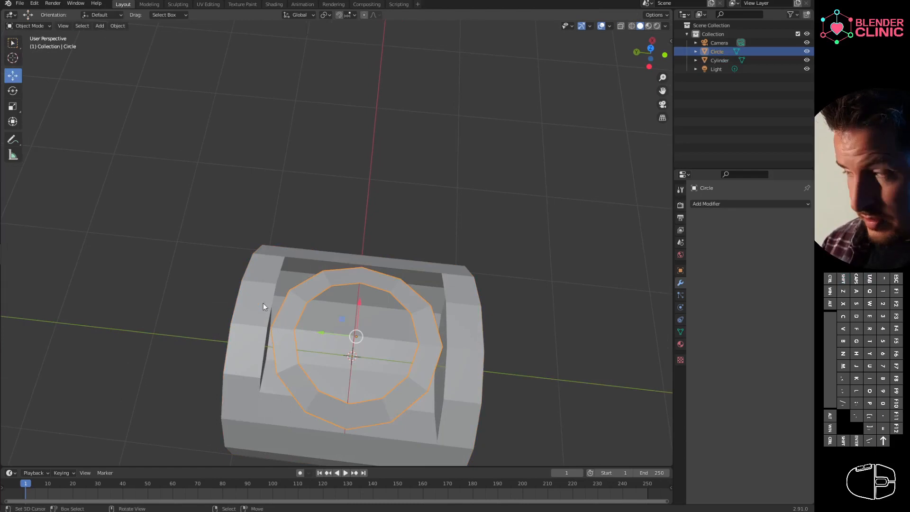
key("Tab")
left_click(411, 304)
key("Tab")
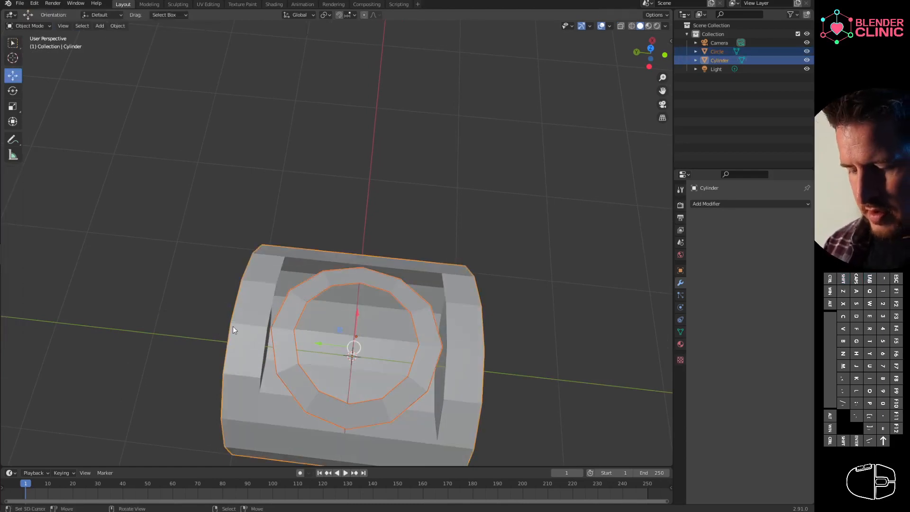
key("ctrl+j")
- Display the face normals in Edit Mode and select the ring's whole face loop
middle_click_drag(401, 295, 415, 293)
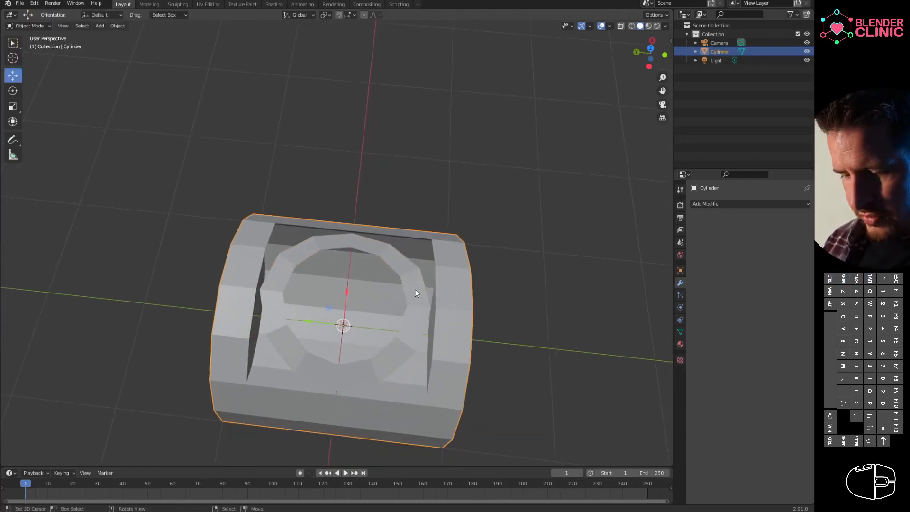
key("Tab")
left_click(449, 308)
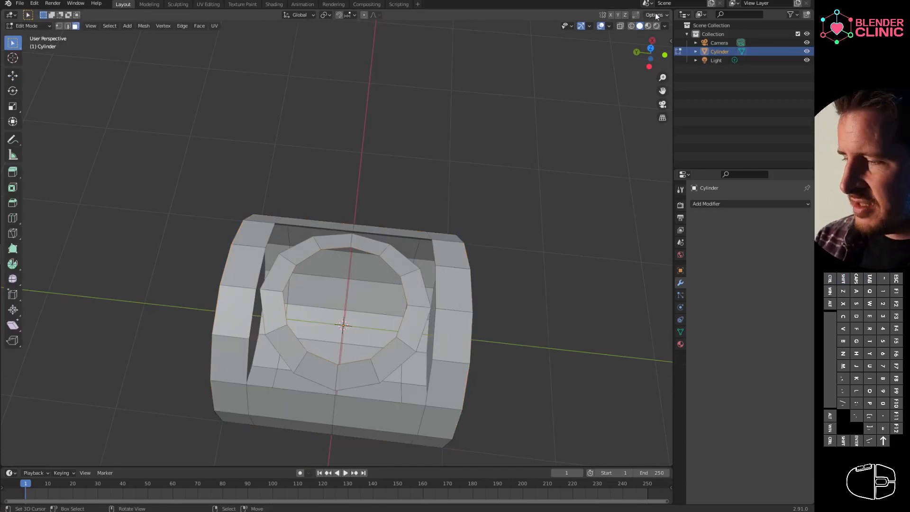
left_click(609, 26)
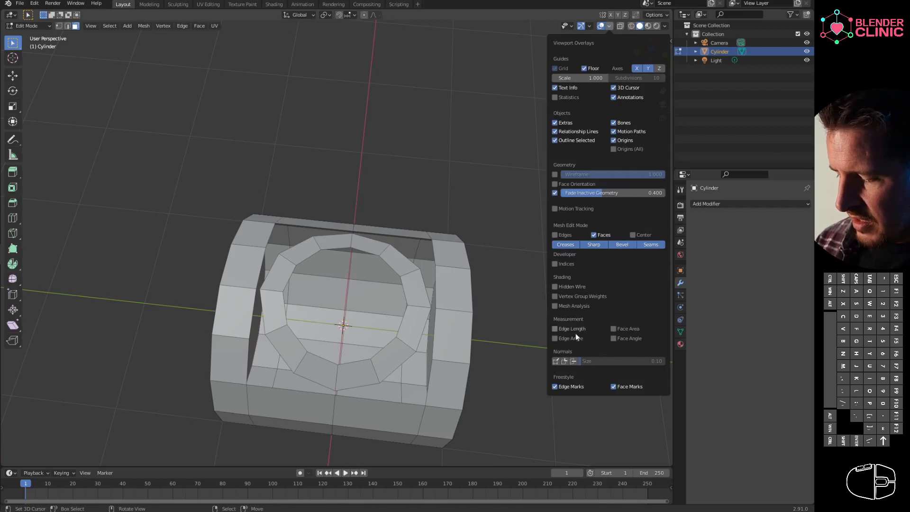
left_click(573, 360)
middle_click_drag(426, 360, 393, 308)
left_click(393, 309, "alt")
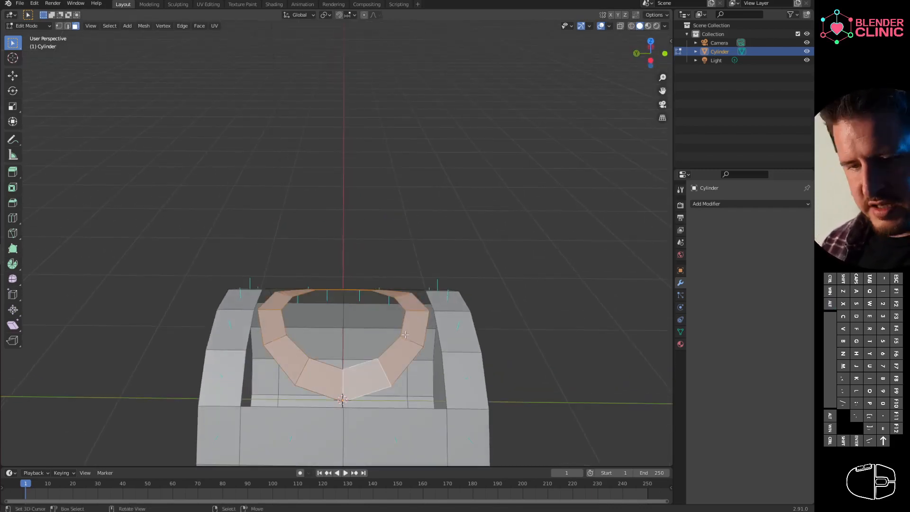
key("ctrl+m")
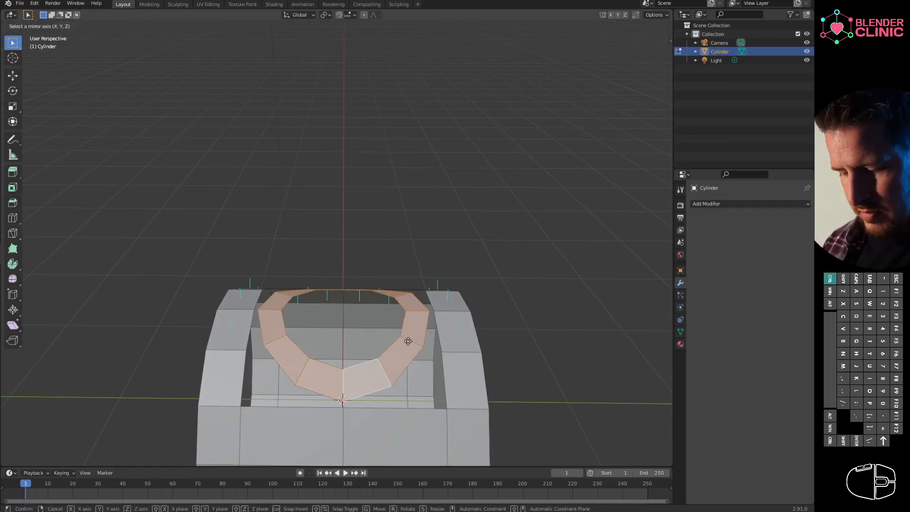
key("Escape")
key("ctrl+n")
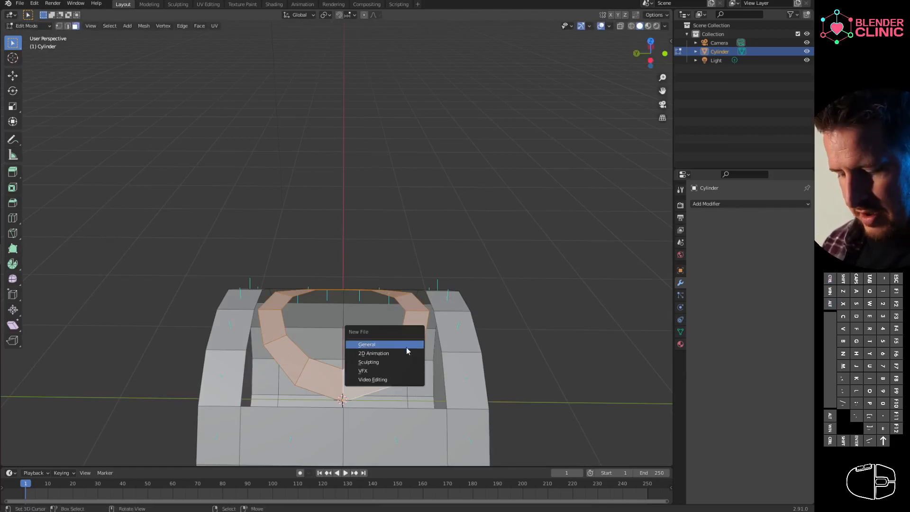
key("Escape")
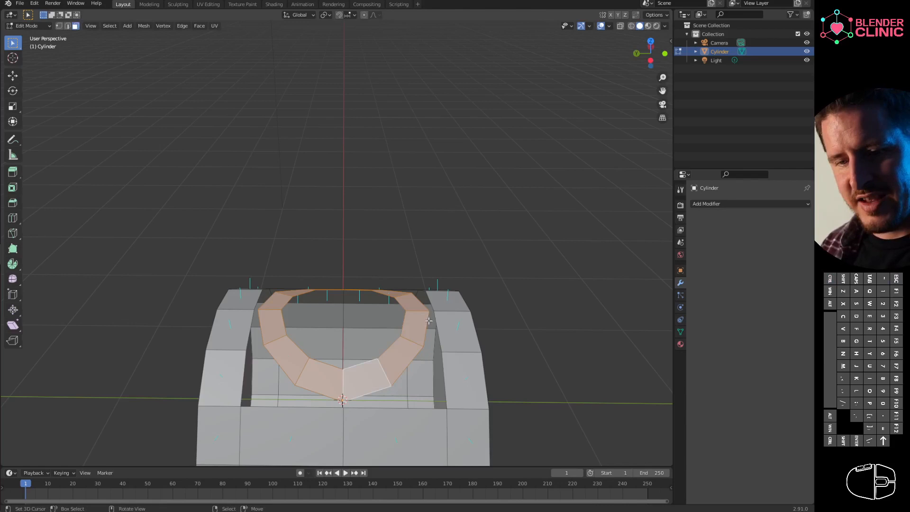
- Flip the normals of the selected ring faces and turn off the face normals display
key("alt+n")
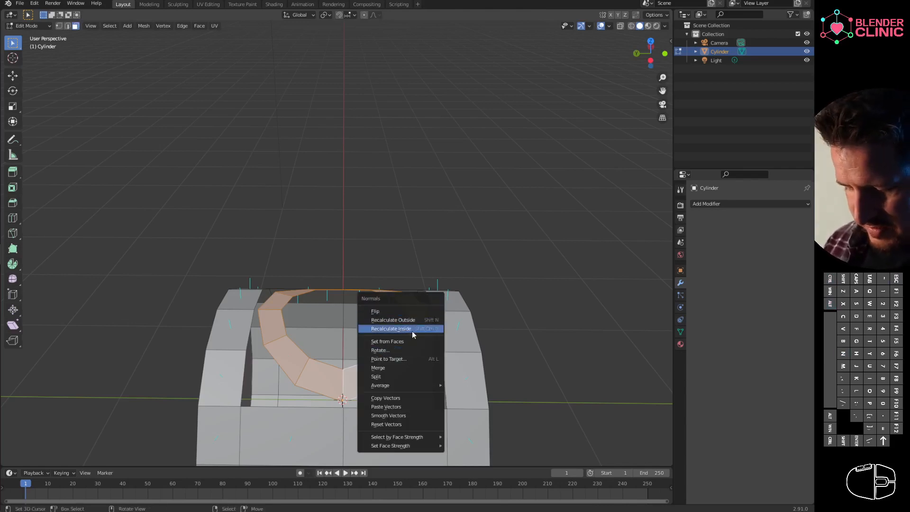
left_click(405, 312)
middle_click_drag(389, 293, 469, 299)
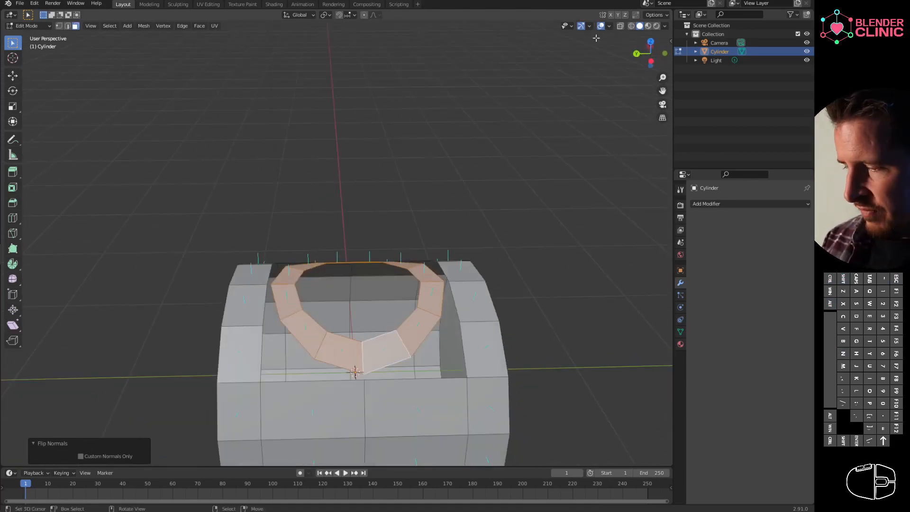
left_click(609, 26)
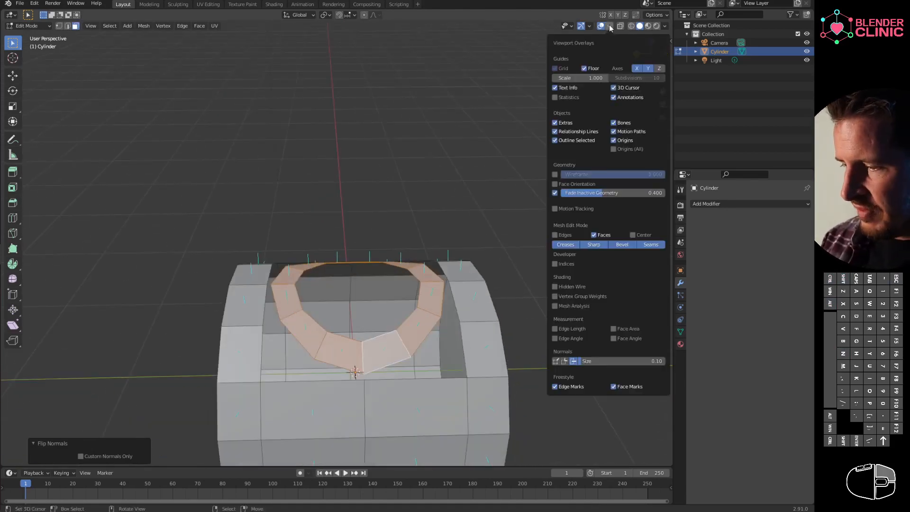
left_click(573, 361)
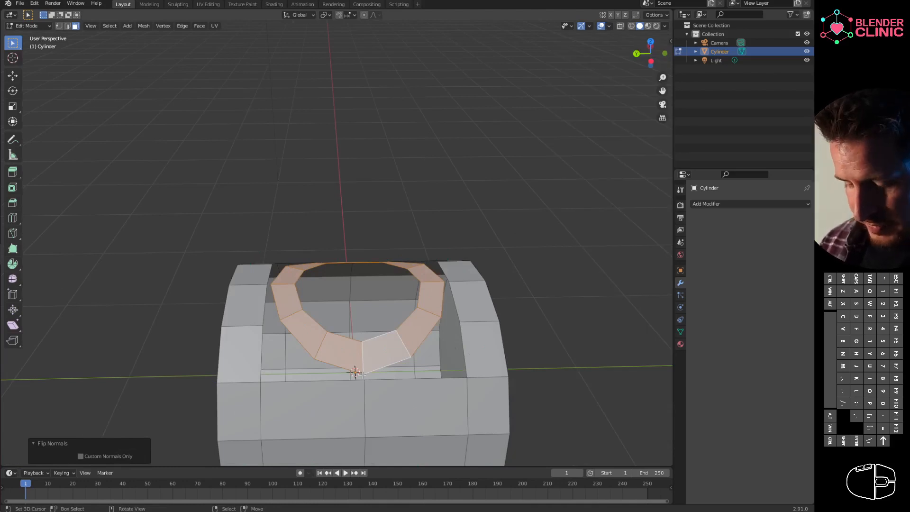
- Switch to vertex selection and look up the F2 add-on in the preferences
left_click(58, 25)
left_click(34, 4)
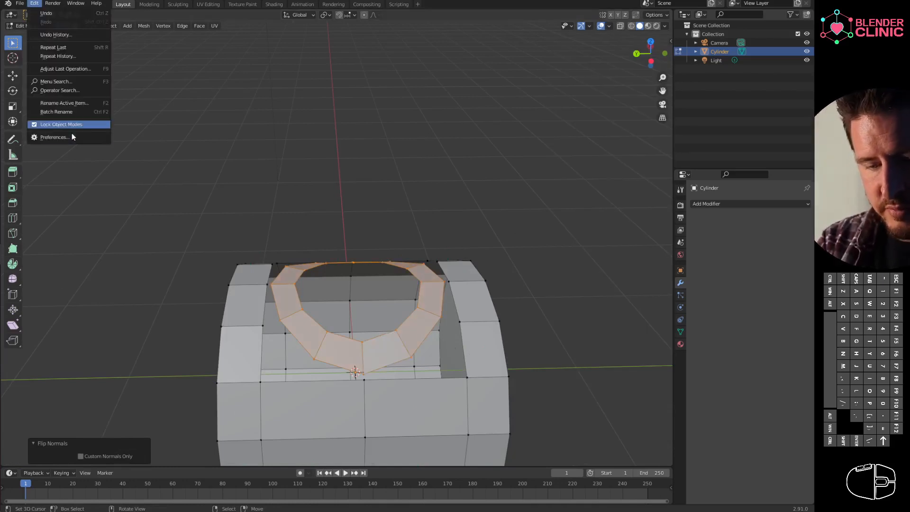
left_click(72, 132)
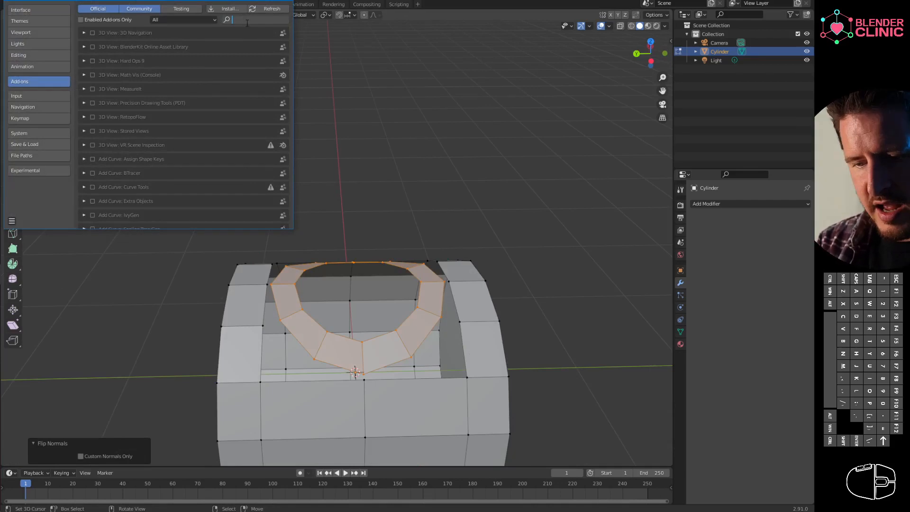
type("f2")
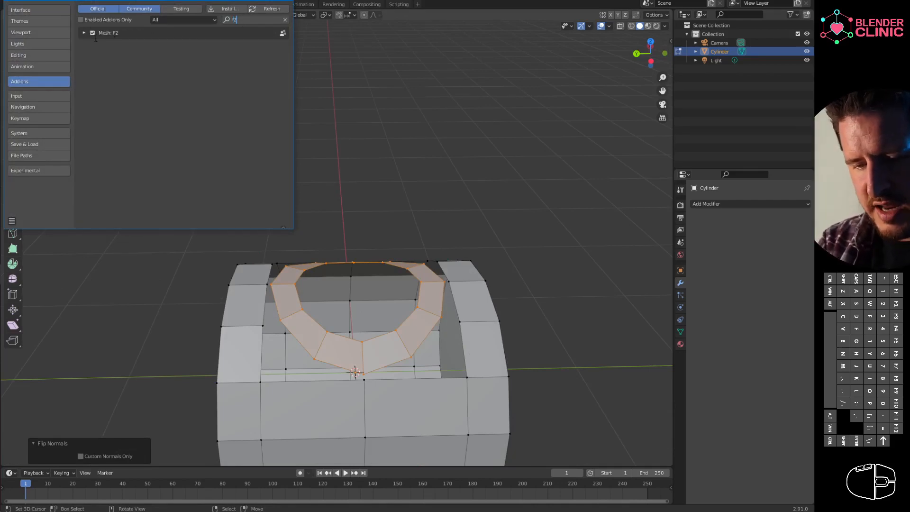
- Fill the gap between the ring's outer edge and the surrounding cylinder opening with faces
right_click(413, 360)
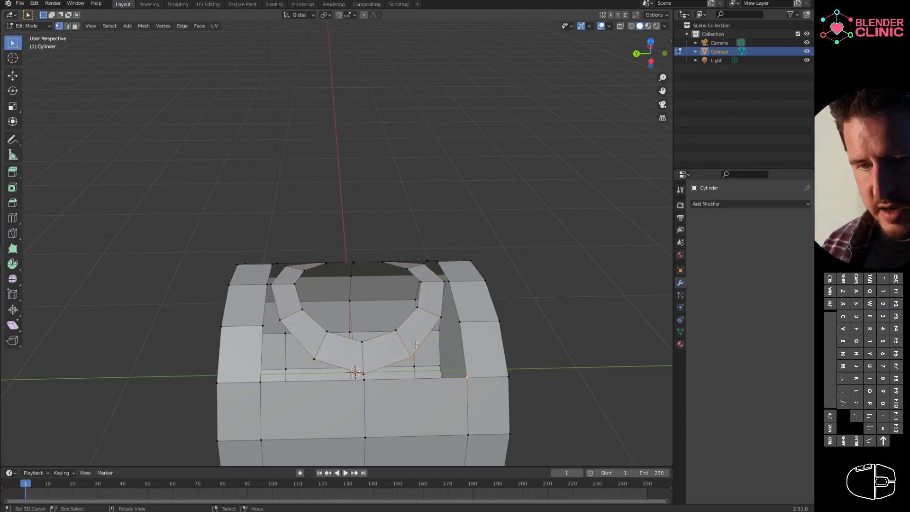
middle_click_drag(484, 357, 367, 383)
key("f")
middle_click_drag(392, 349, 482, 258)
key("f")
- Extrude the ring's whole face loop and raise it about 1.039 m along the Z axis
left_click(378, 274, "alt+shift")
left_click(15, 75)
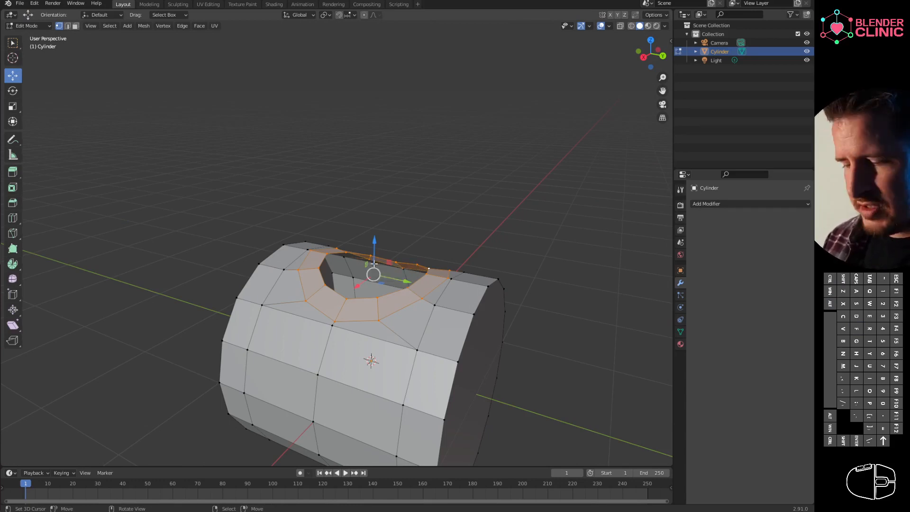
key("e")
key("Escape")
left_click_drag(374, 258, 376, 140)
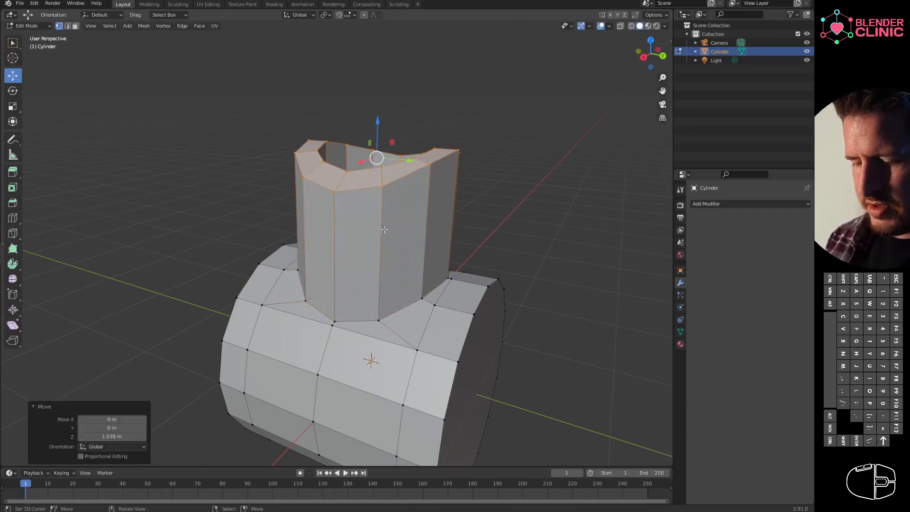
- Flatten the neck's top rim in the right orthographic view by scaling it to 0 along Z
middle_click_drag(386, 309, 545, 312, "alt")
key("s")
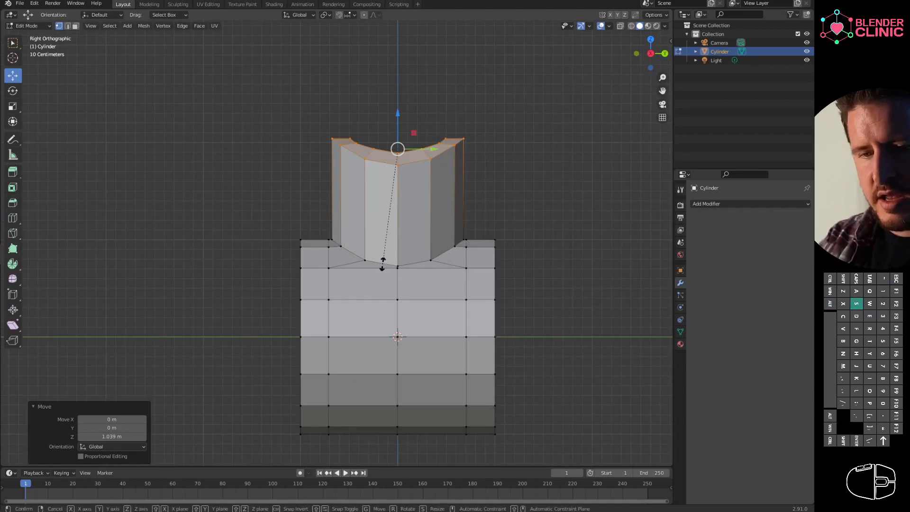
key("z")
key("0")
key("Return")
middle_click_drag(348, 206, 327, 268, "shift")
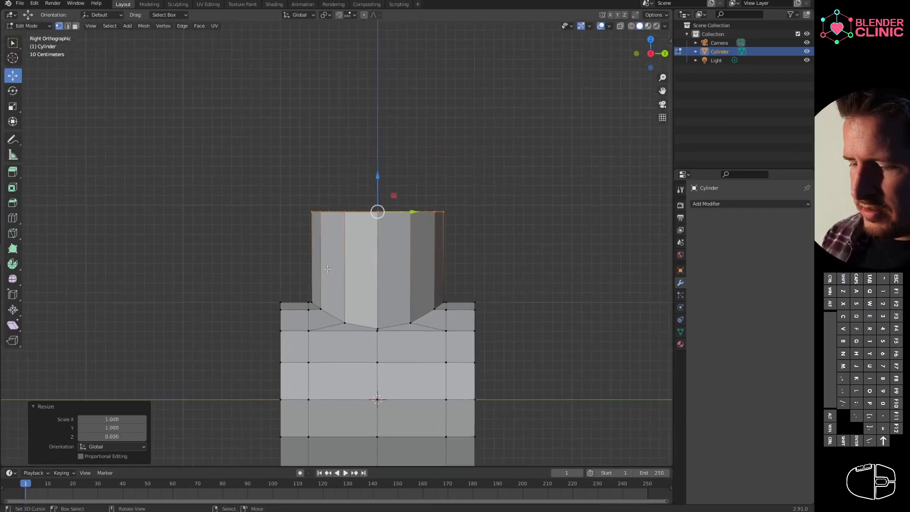
middle_click_drag(410, 307, 442, 286, "shift")
- Examine the edge loop at the neck's base and the nearby corner vertices and edges on the cylinder
left_click(394, 320, "alt")
scroll(426, 333, "down", 1)
mouse_move(425, 333)
middle_mouse_down()
mouse_move(423, 324)
mouse_move(435, 347)
middle_mouse_up()
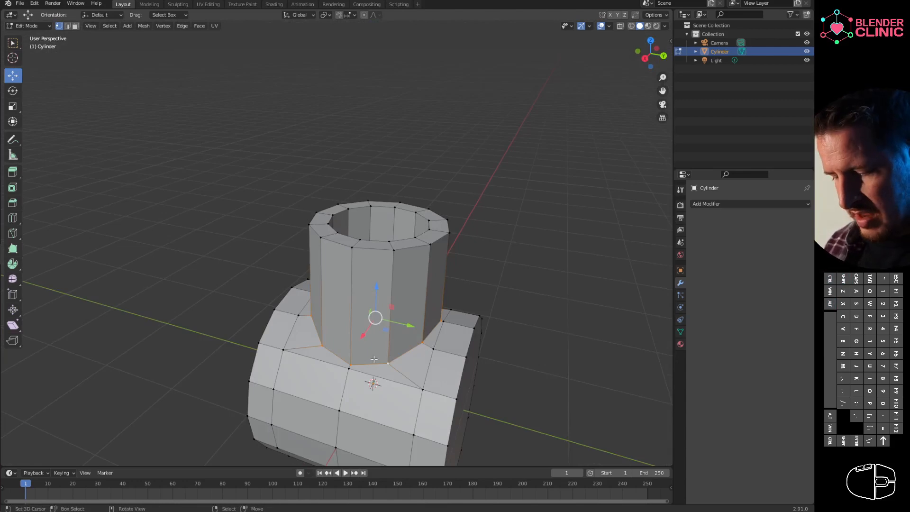
middle_click_drag(409, 349, 429, 374)
left_click(433, 386)
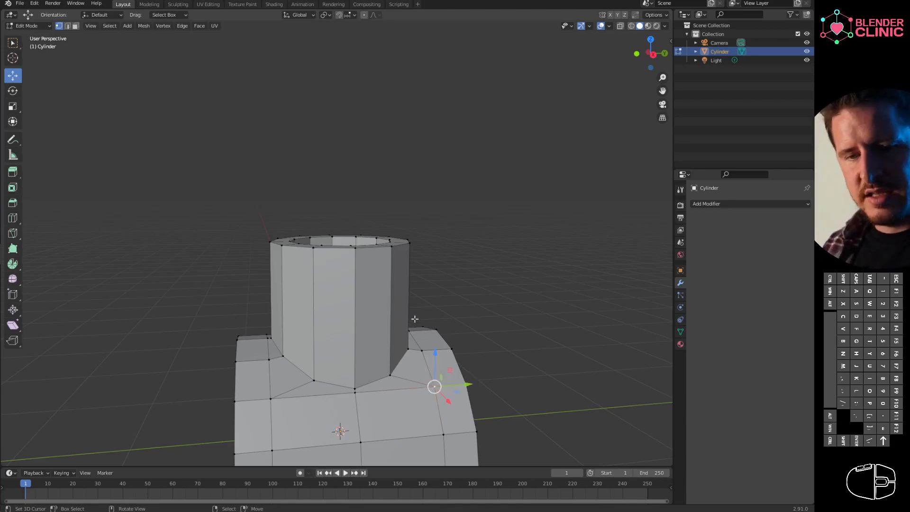
left_click(382, 382, "alt")
middle_click_drag(413, 354, 482, 313)
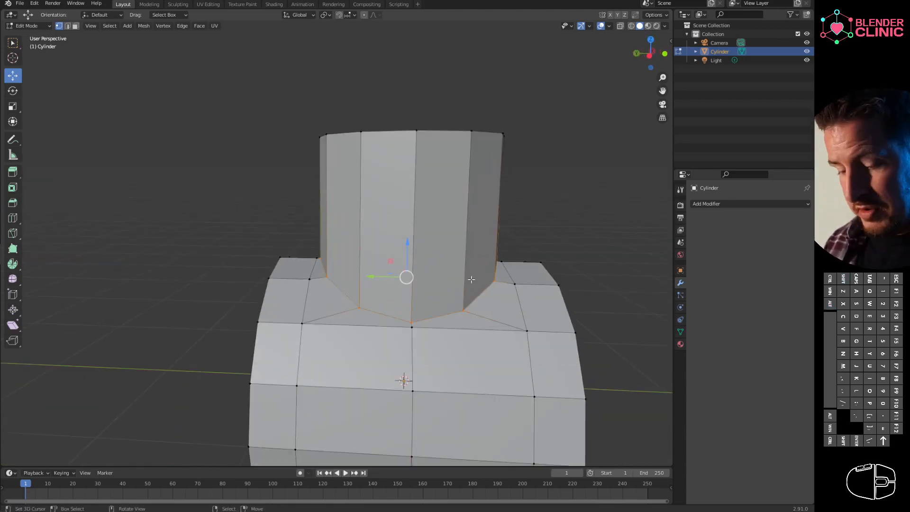
left_click(303, 324)
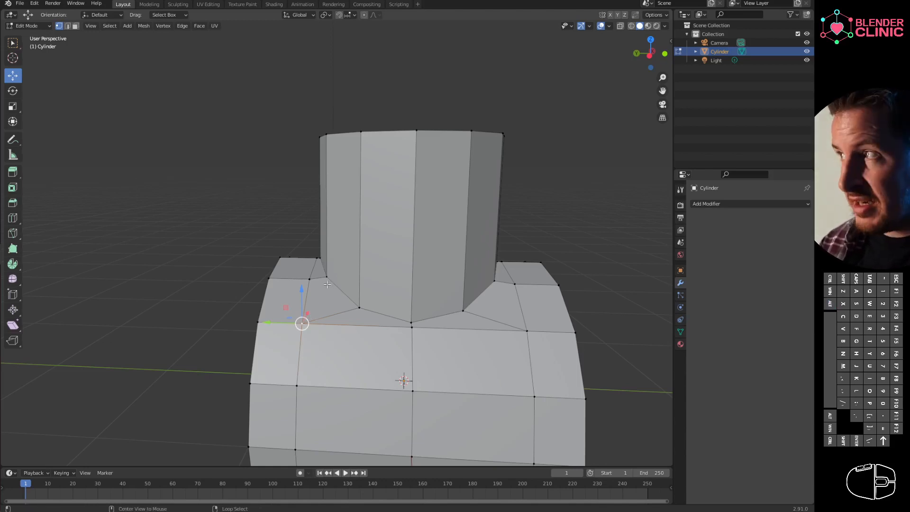
left_click(280, 394, "alt")
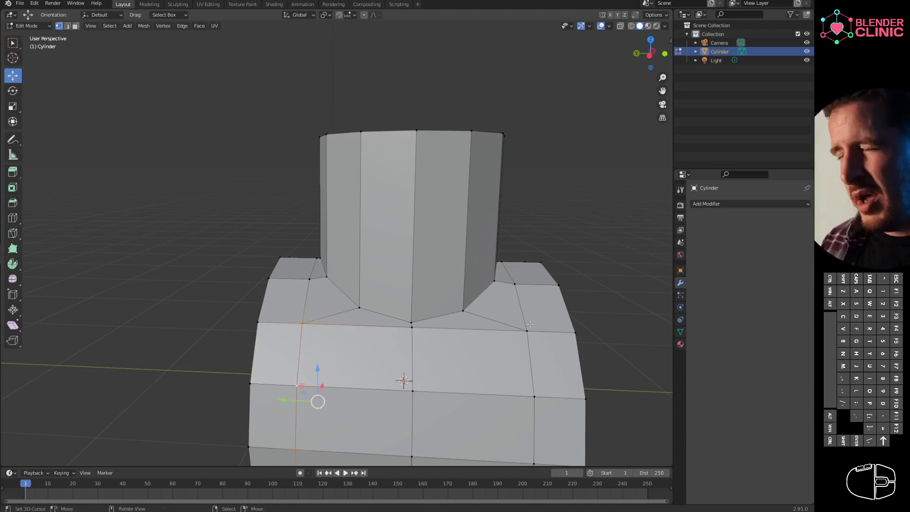
- Try to bevel the edge loop at the neck's base with a width of about 0.0293 m and 3 segments
left_click(366, 319, "alt")
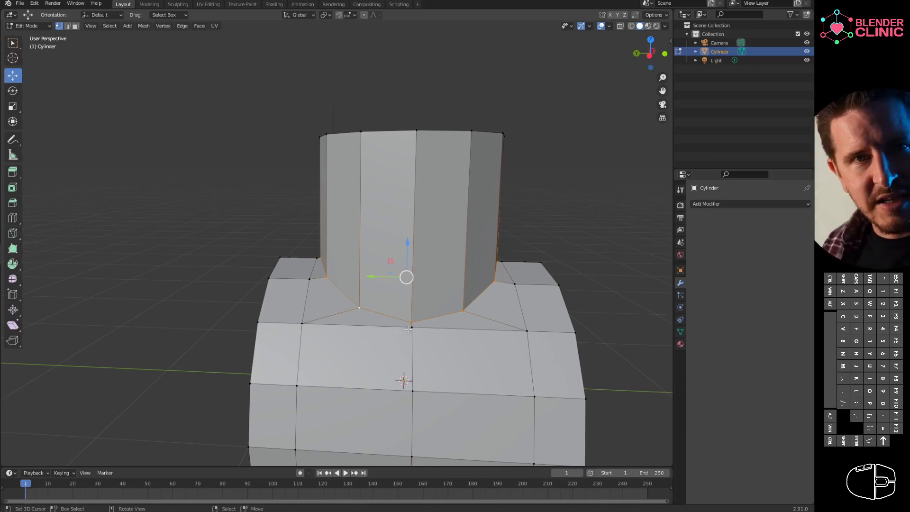
key("ctrl+b")
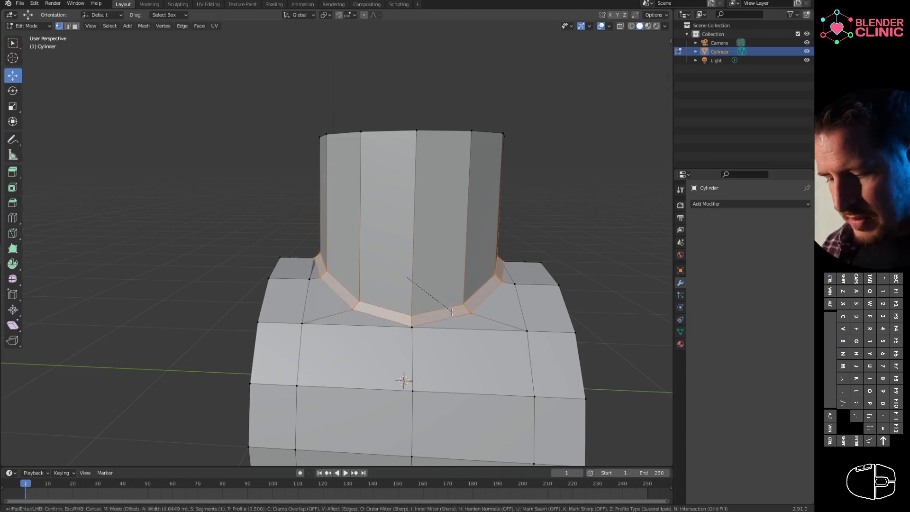
left_click(448, 310)
middle_click_drag(448, 310, 450, 350)
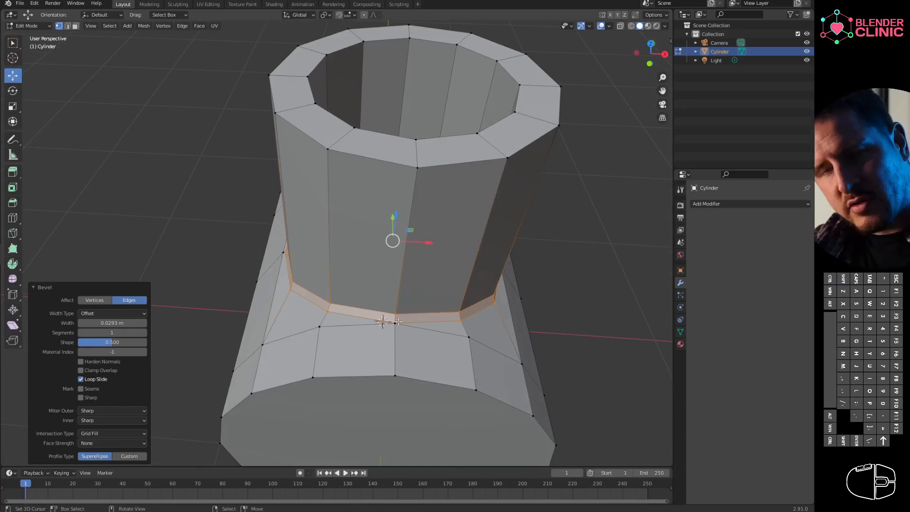
key("ctrl")
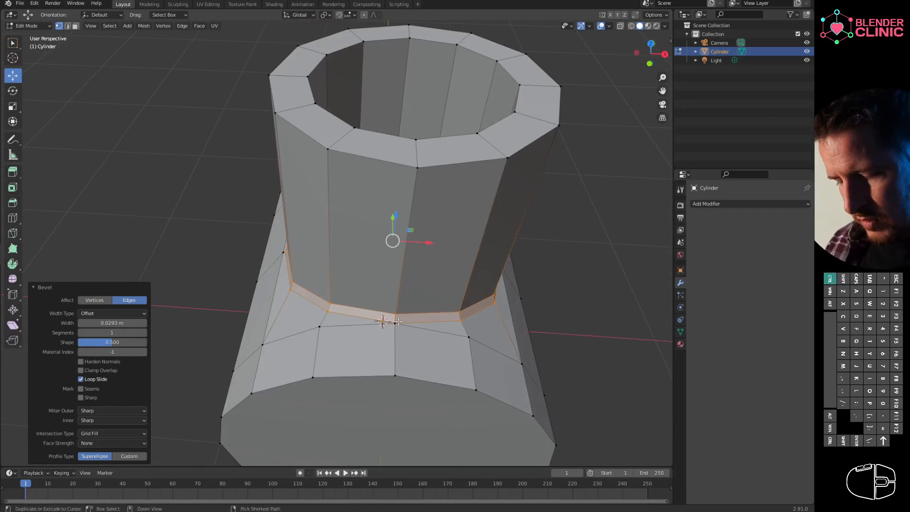
left_click(144, 332)
left_click(144, 333)
middle_click_drag(360, 331, 488, 289)
middle_click_drag(404, 308, 471, 270)
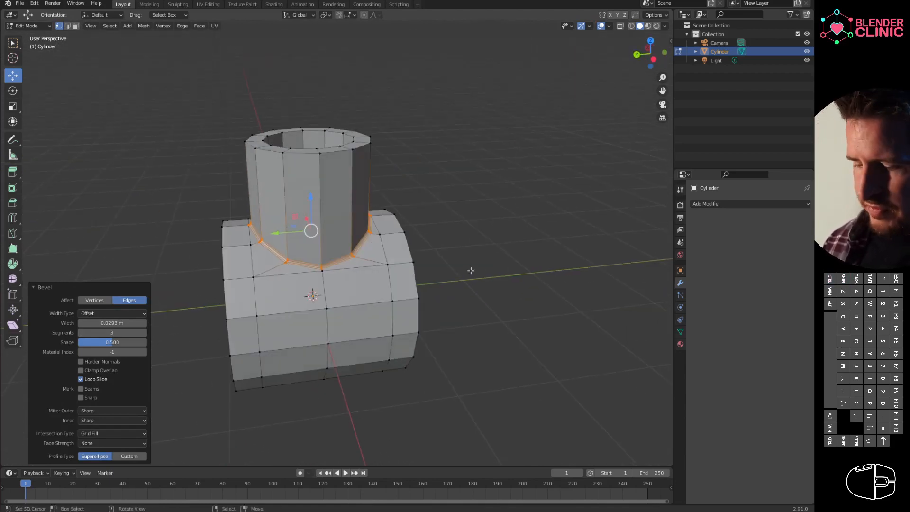
- Inspect the beveled junction in Object Mode and undo the bevel
key("Tab")
middle_click_drag(399, 309, 351, 284, "shift")
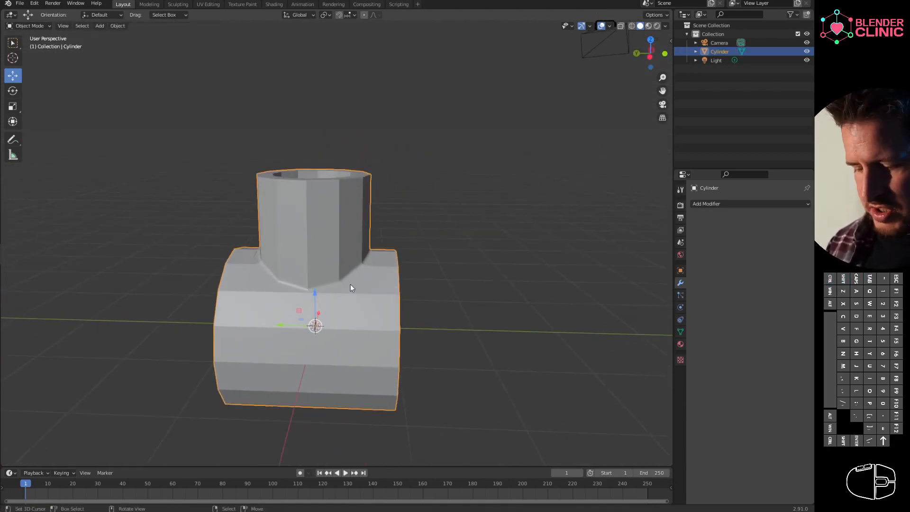
key("Tab")
key("Tab")
key("Tab")
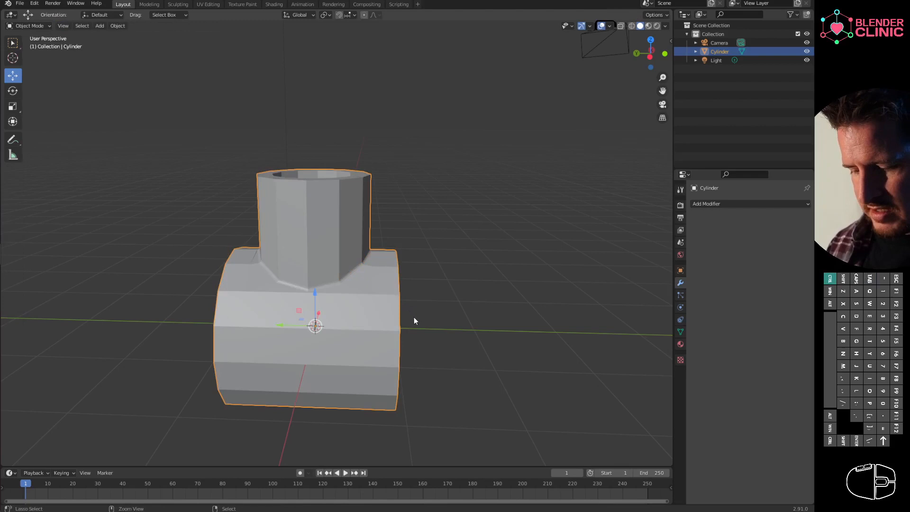
key("Tab")
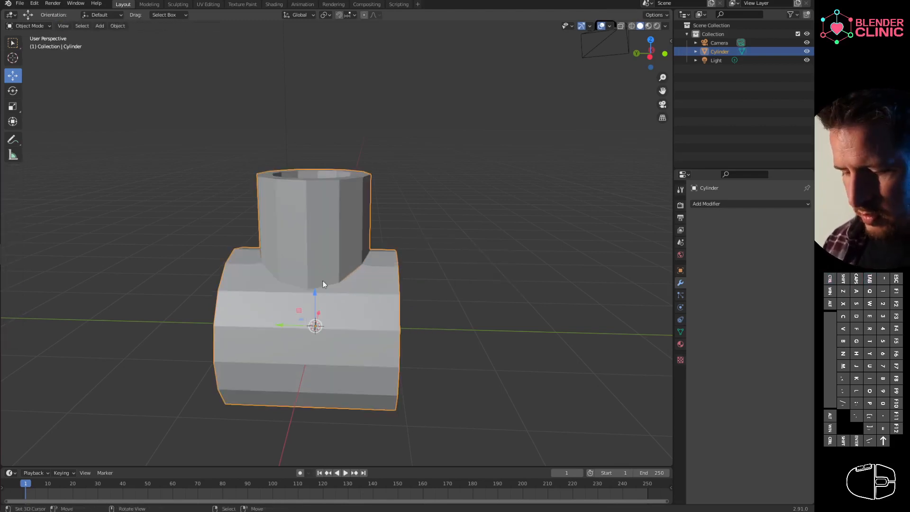
- Add a Bevel modifier with Absolute width type, an amount of 0.08 m and the Angle limit method
left_click(715, 205)
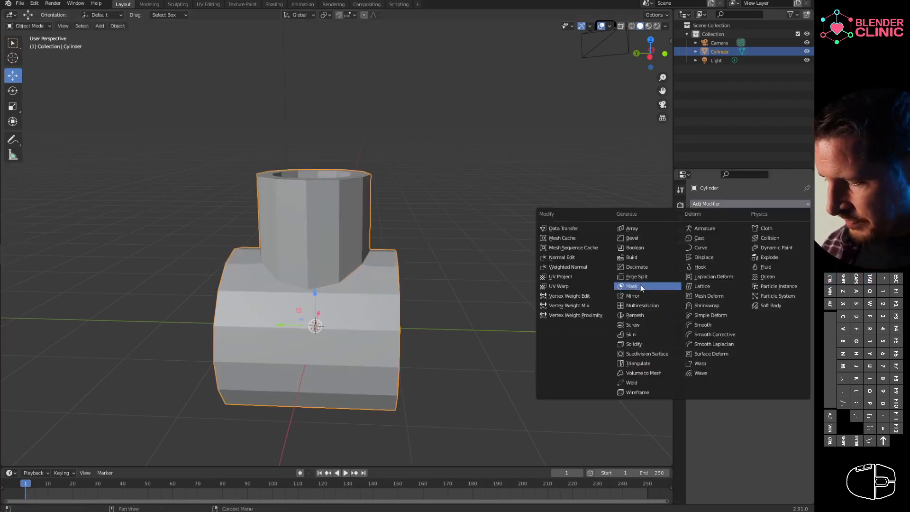
left_click(632, 238)
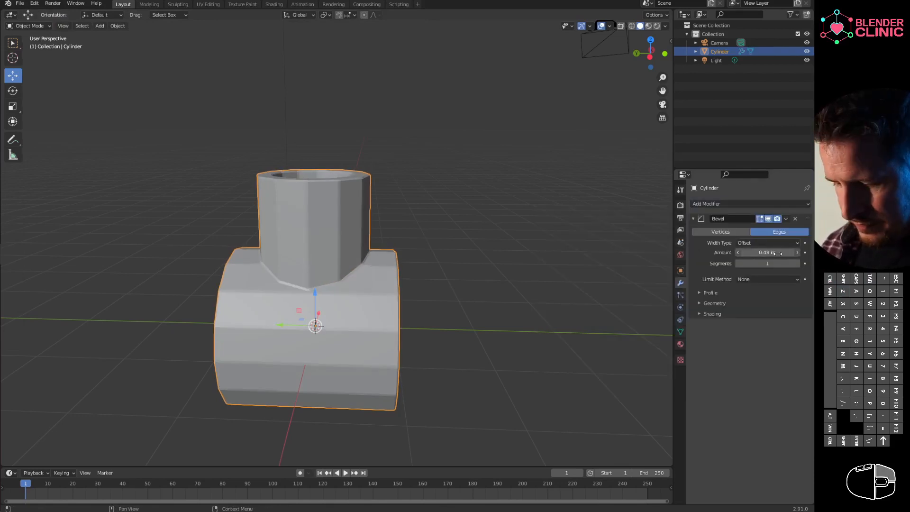
left_click(764, 243)
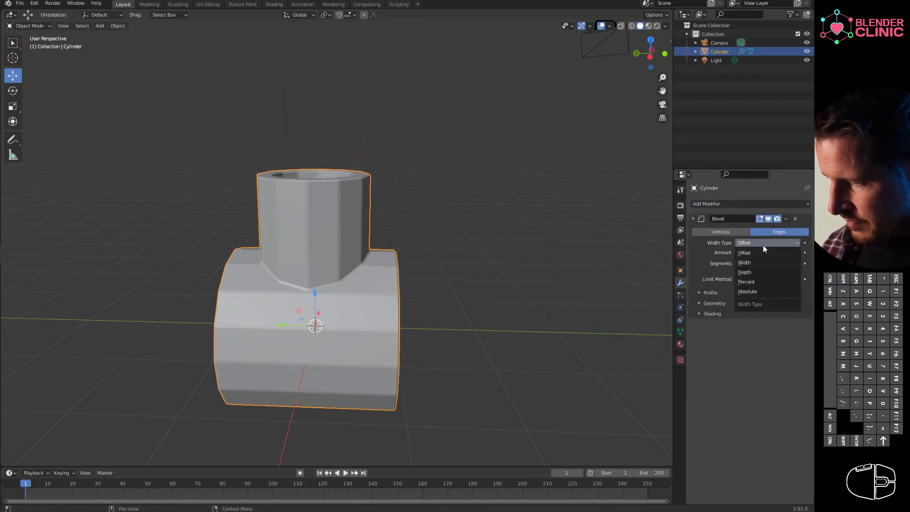
left_click(757, 292)
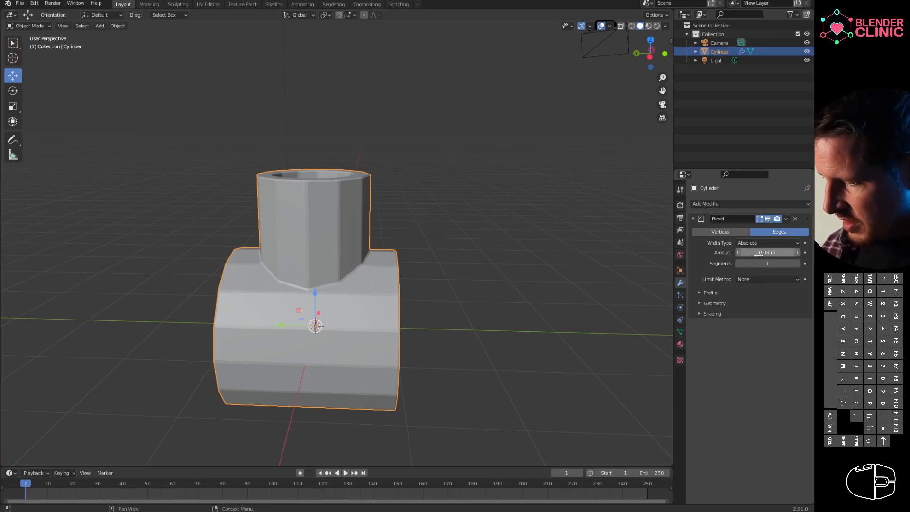
left_click(753, 279)
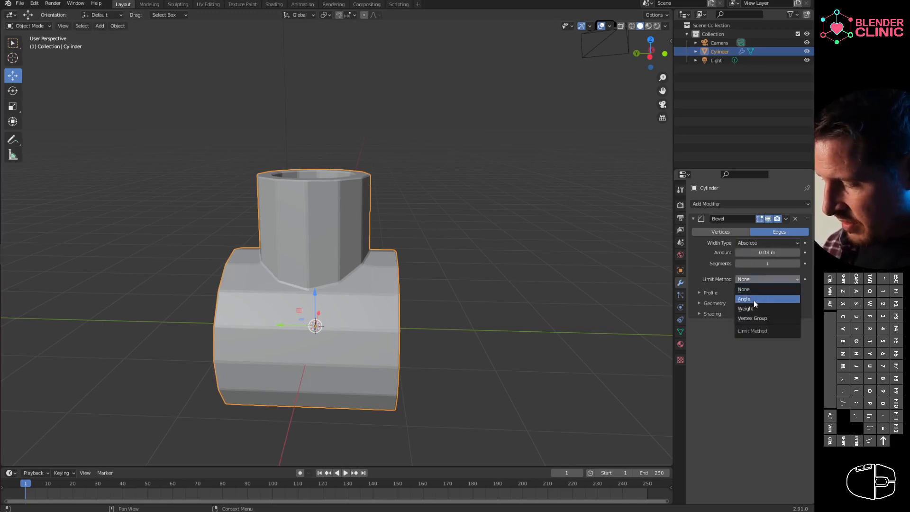
left_click(756, 300)
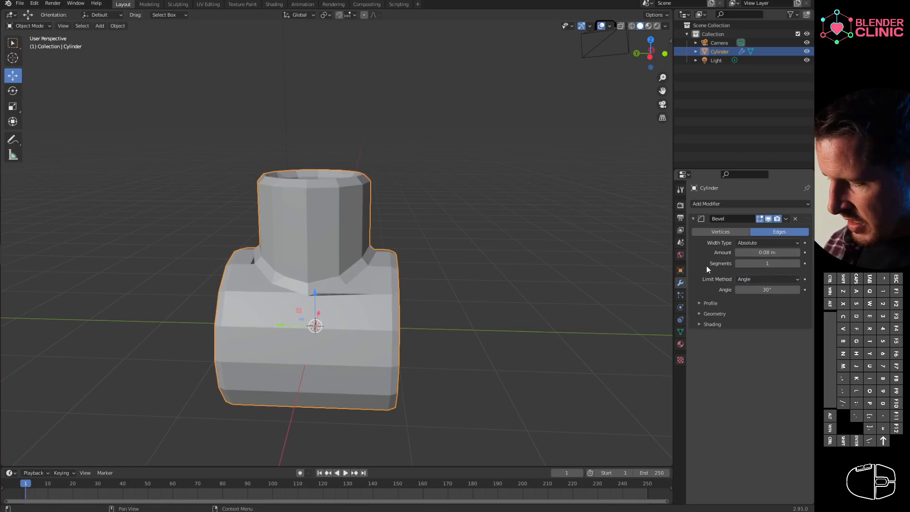
- Enter Edit Mode and add a new vertex group to the mesh
key("Tab")
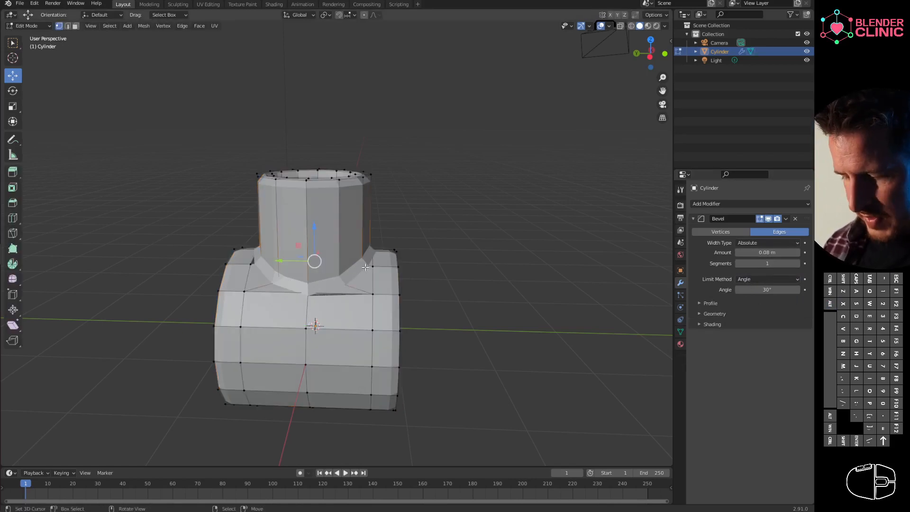
left_click(680, 331)
left_click(807, 231)
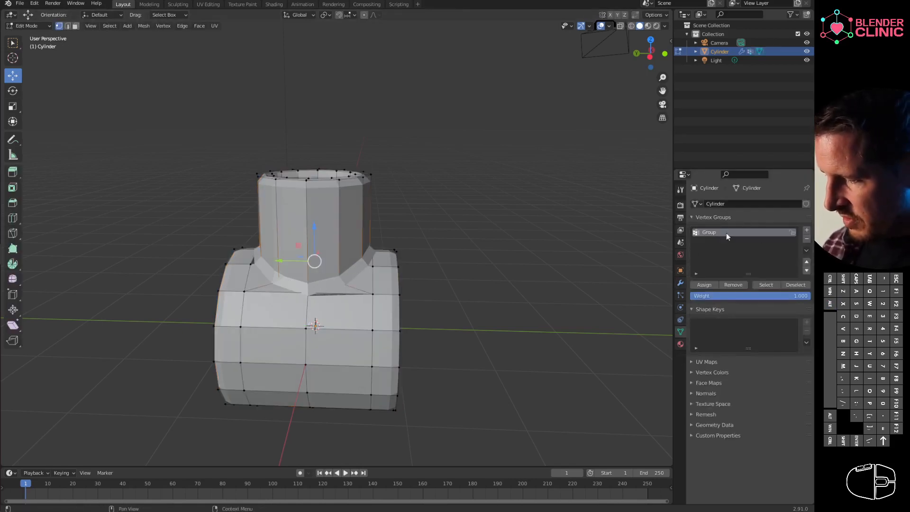
- Set the Bevel modifier's limit method to Vertex Group and assign the vertex group named Group
left_click(680, 282)
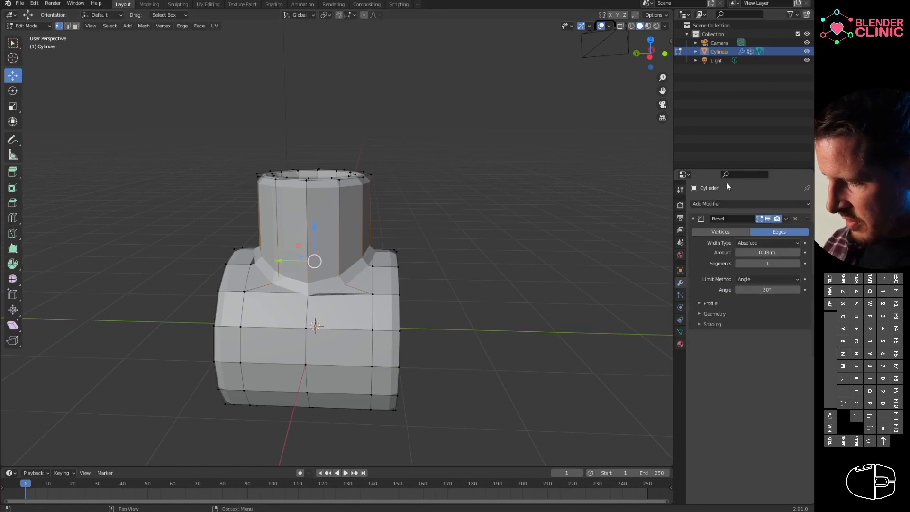
left_click(704, 304)
left_click(708, 341)
left_click(721, 416)
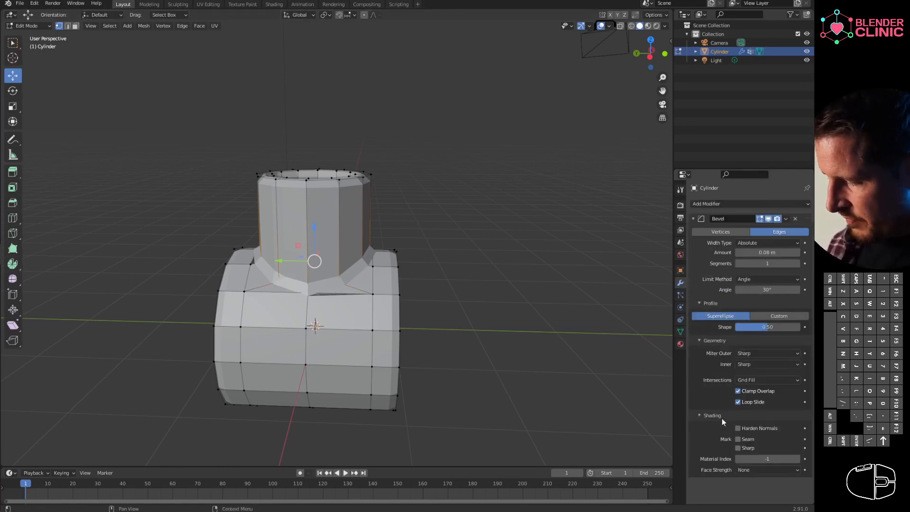
left_click(752, 279)
left_click(751, 327)
left_click(759, 289)
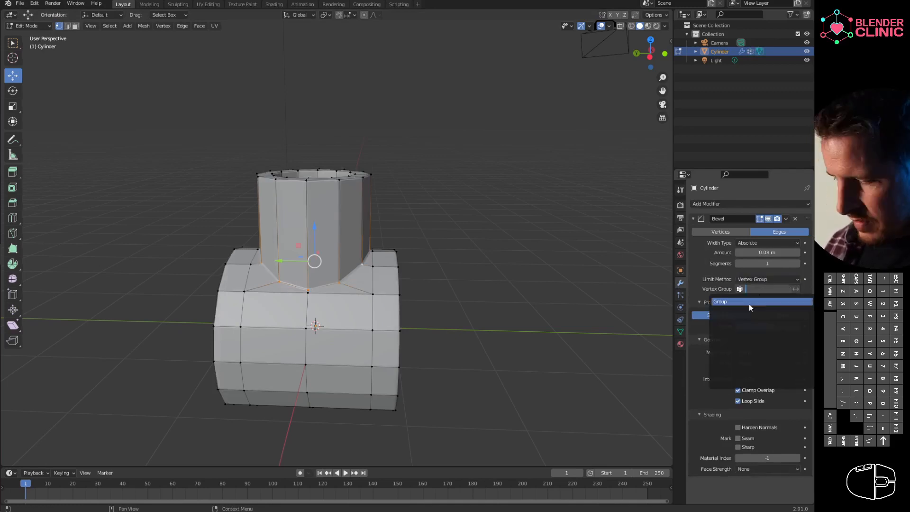
left_click(749, 303)
- Set the Bevel modifier's amount to 0.19 m and inspect the junction in Object Mode
middle_click_drag(457, 316, 479, 331, "shift")
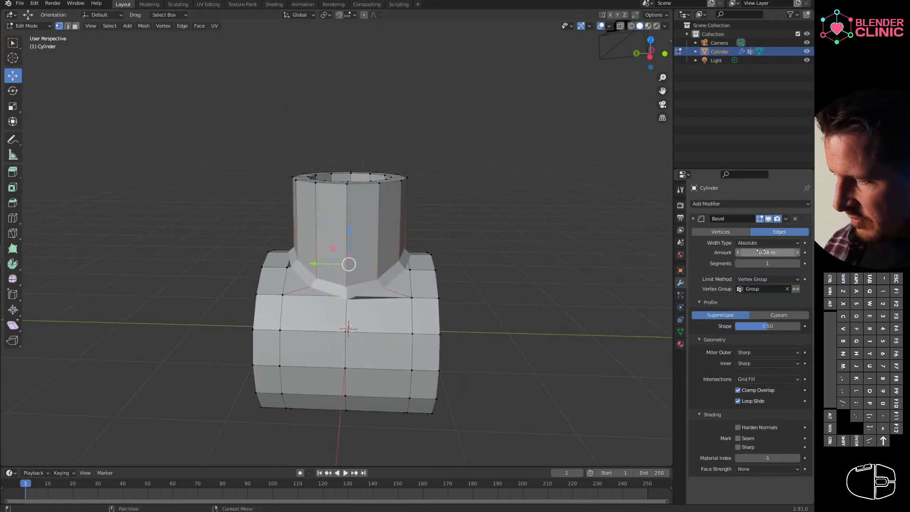
left_click_drag(766, 252, 777, 252)
middle_click_drag(426, 314, 400, 357)
scroll(403, 338, "up", 3)
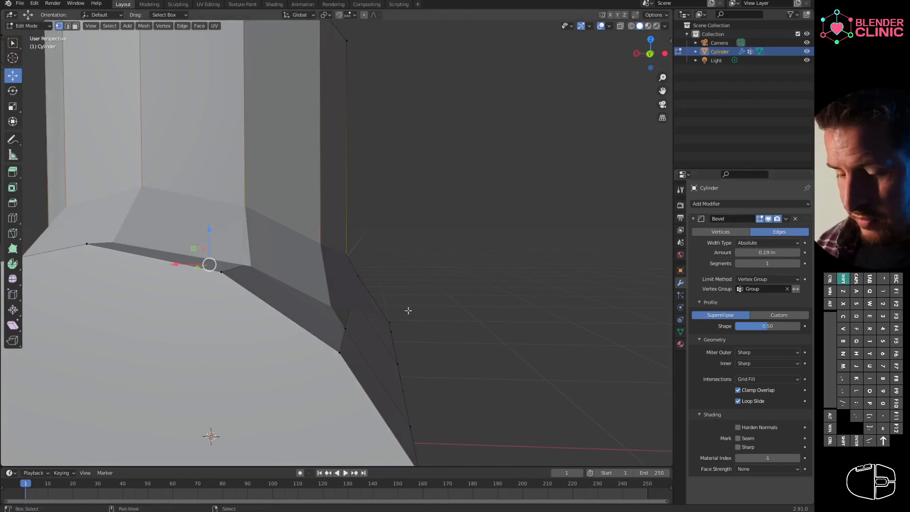
middle_click_drag(407, 311, 476, 259)
key("ctrl+Tab")
left_click(398, 260)
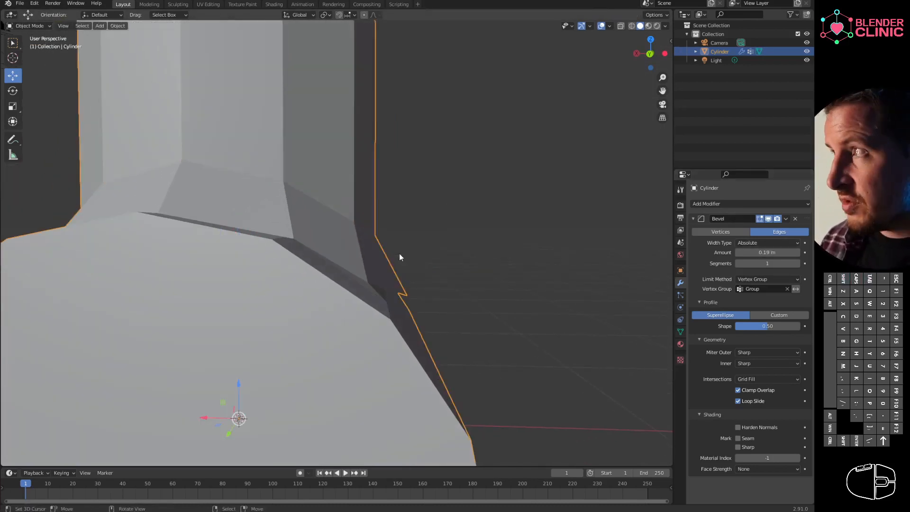
- Compare the junction with the Bevel modifier's display switched off and reduce its amount to 0 m
left_click_drag(760, 219, 779, 218)
middle_click_drag(531, 251, 479, 259)
middle_click_drag(560, 288, 572, 299, "shift")
left_click_drag(763, 253, 744, 252)
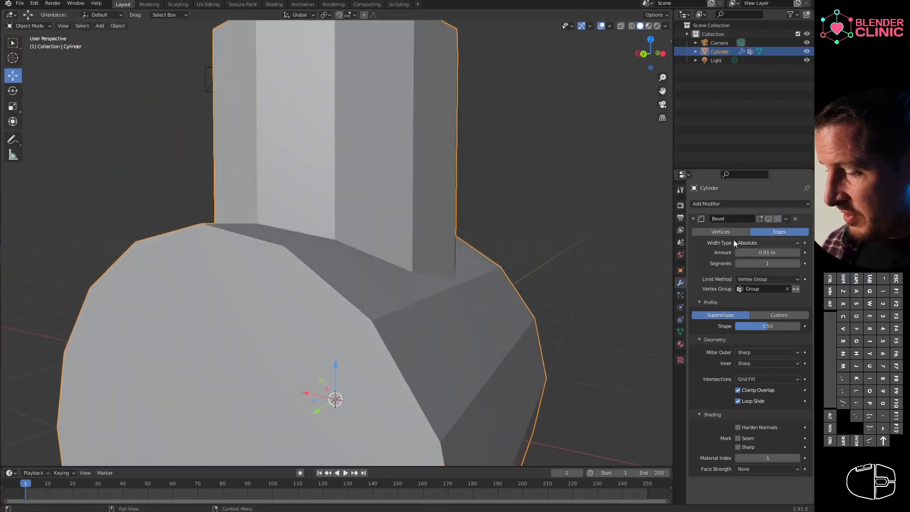
left_click_drag(760, 218, 777, 218)
left_click_drag(758, 253, 751, 253)
middle_click_drag(545, 304, 472, 333)
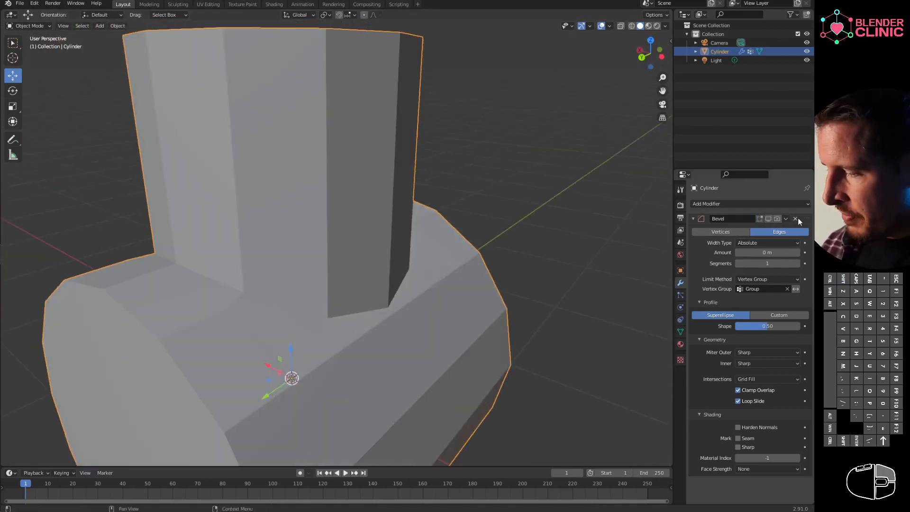
- Remove the Bevel modifier and, in Edit Mode, try to bevel the edge loop at the neck's base
left_click(796, 219)
middle_click_drag(407, 290, 404, 258, "shift")
key("Tab")
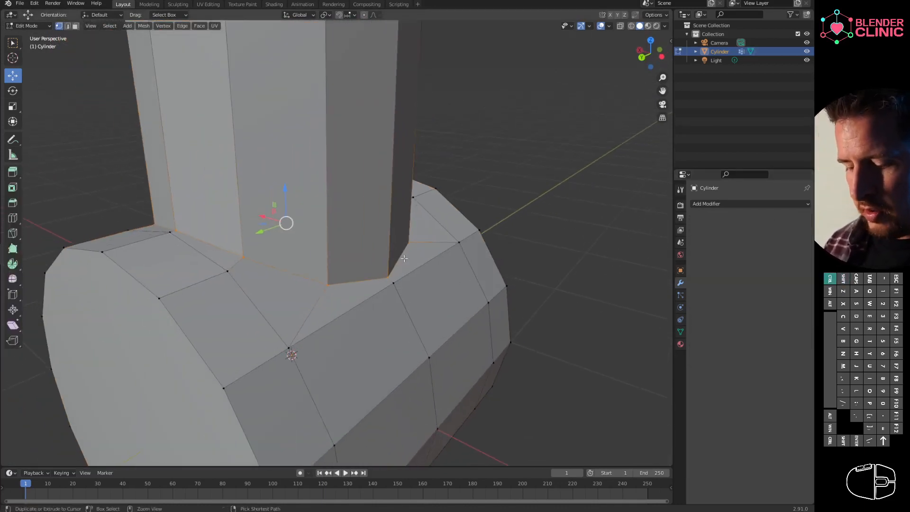
key("ctrl+b")
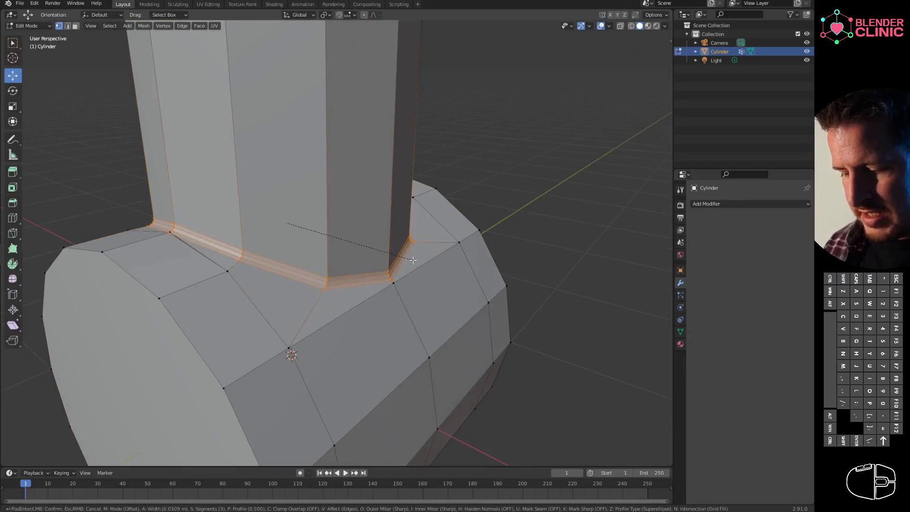
left_click(410, 262)
- Scale the two edge loops on either side of the neck apart along Y by about 1.118
middle_click_drag(410, 262, 519, 292)
left_click(546, 124, "alt")
left_click(250, 246, "alt+shift")
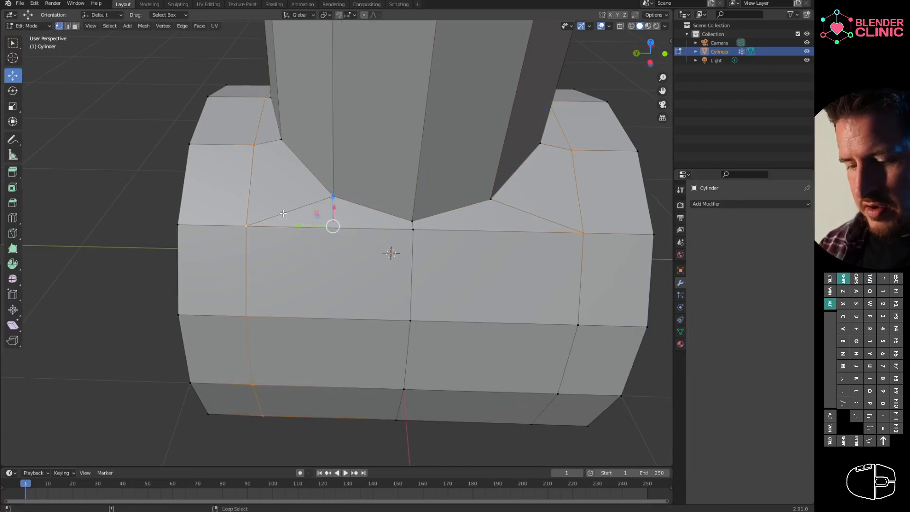
middle_click_drag(427, 251, 514, 257)
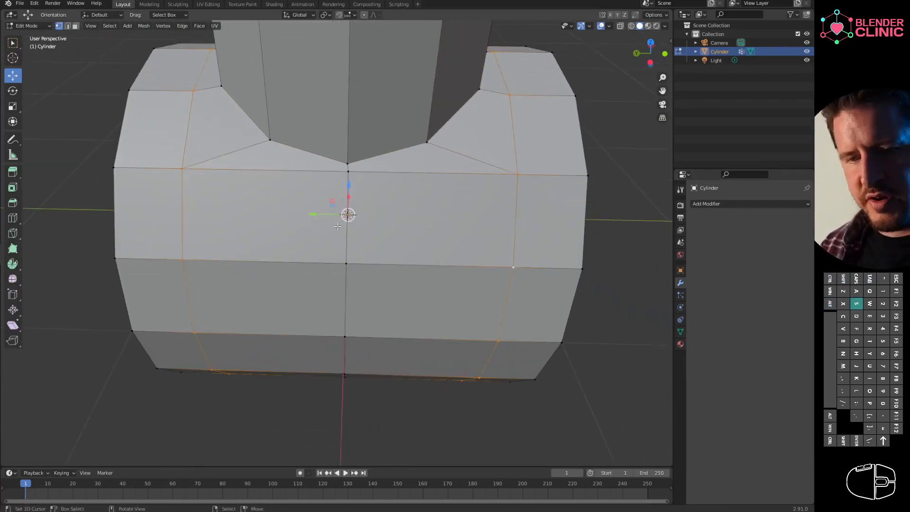
key("s")
key("y")
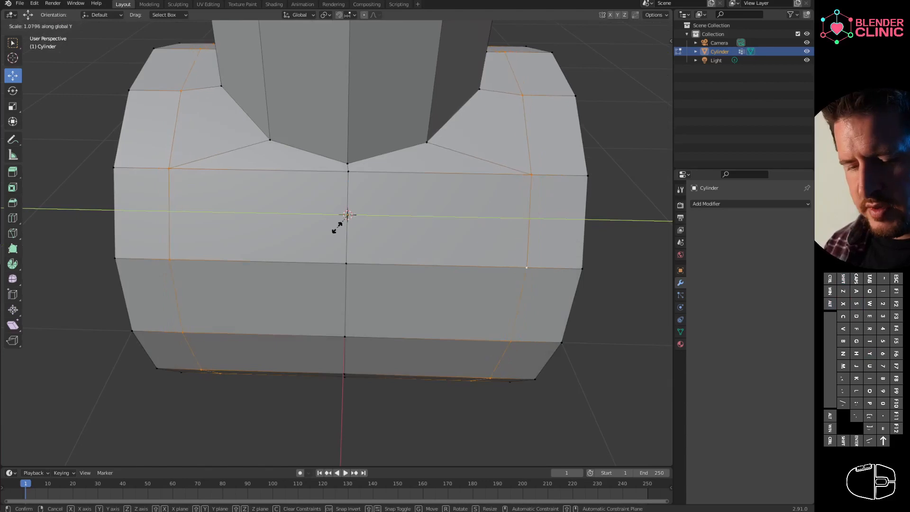
left_click(336, 227)
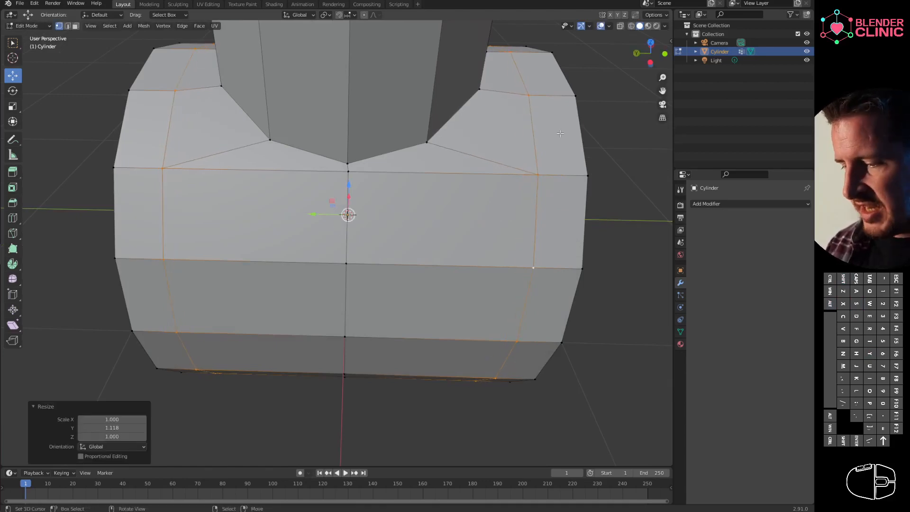
- Bevel the edge loop at the neck's base with a width of about 0.0935 m and 3 segments
scroll(486, 273, "down", 2)
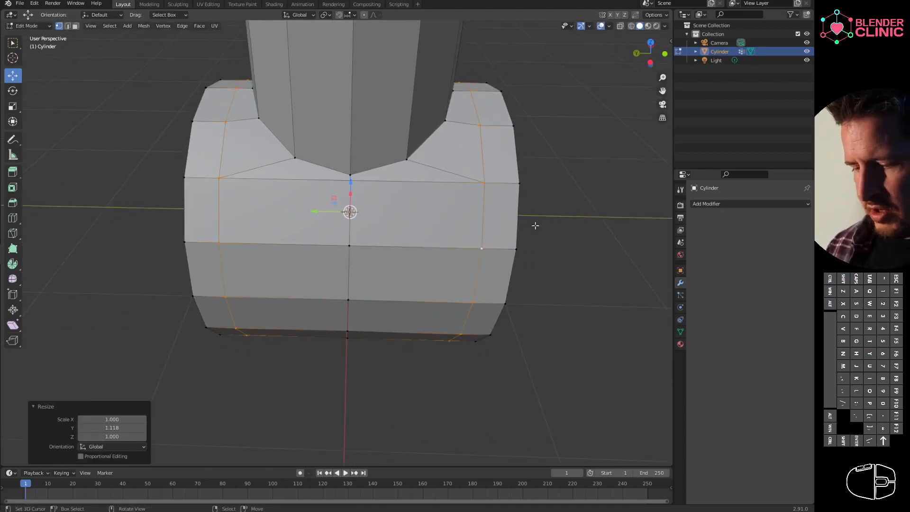
left_click(408, 162, "alt")
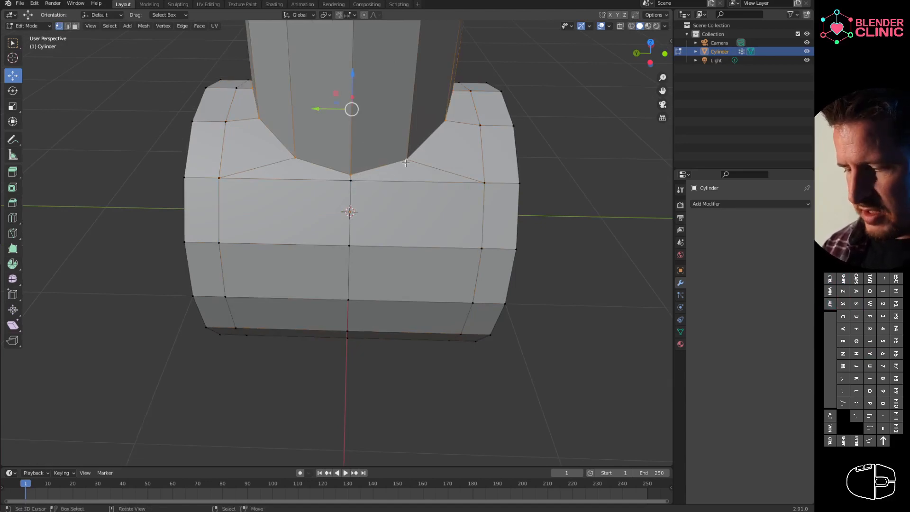
key("ctrl+b")
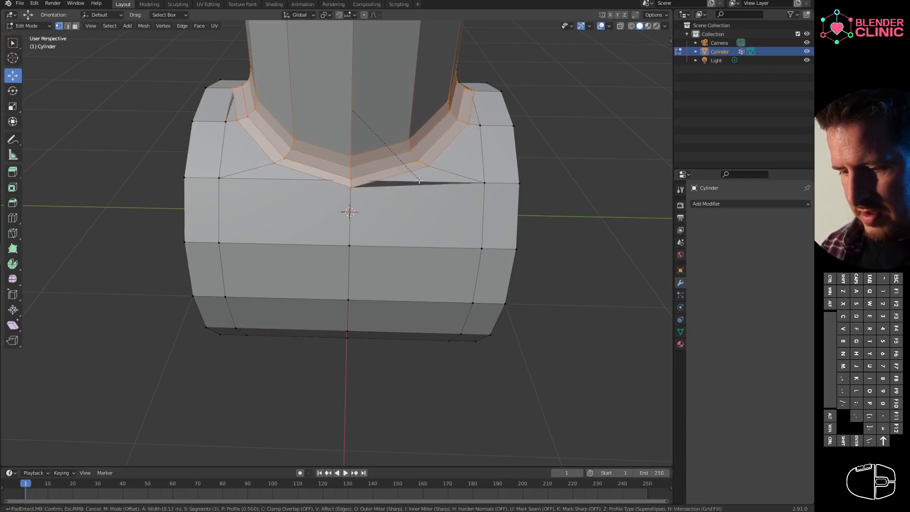
left_click(413, 180)
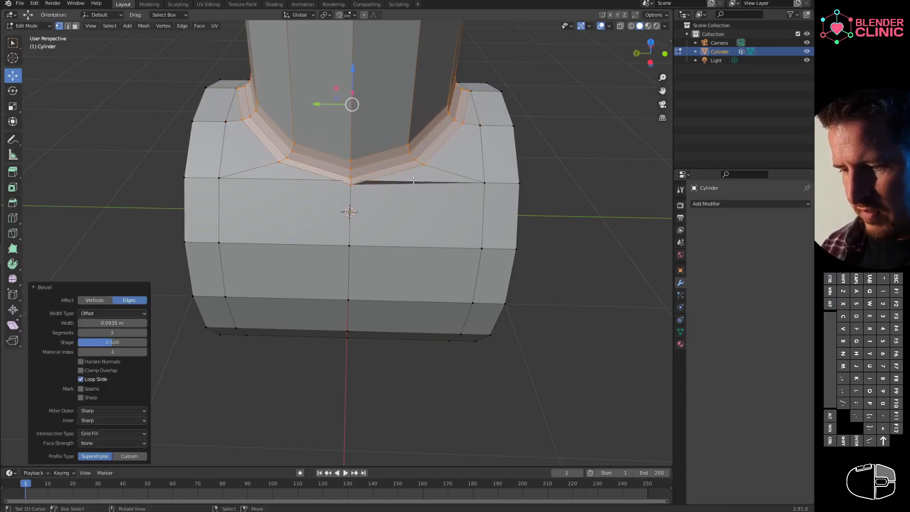
- Turn on X-ray and slide the overlapping vertex at the bevel's lowest point down along its edge
left_click(355, 176)
left_click(620, 26)
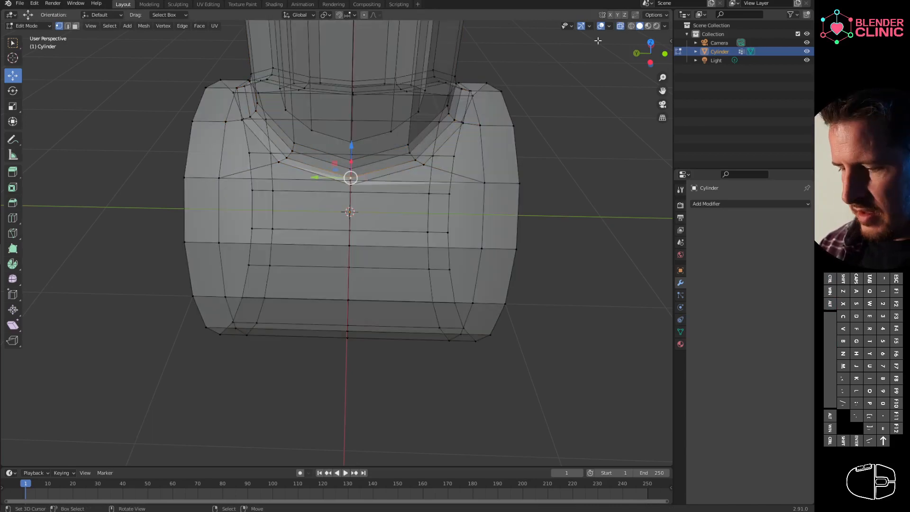
middle_click_drag(352, 180, 485, 210)
key("g")
key("g")
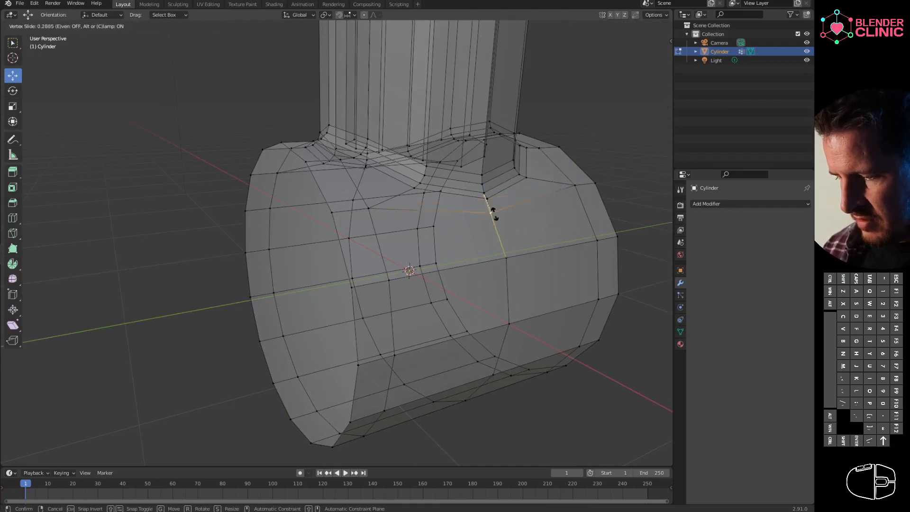
left_click(492, 215)
- Vertex-slide the remaining overlapping points at the bevel's lower tips along their edges to clean up the junction
middle_click_drag(487, 190, 248, 223)
key("g")
key("g")
left_click(493, 199)
key("g")
key("g")
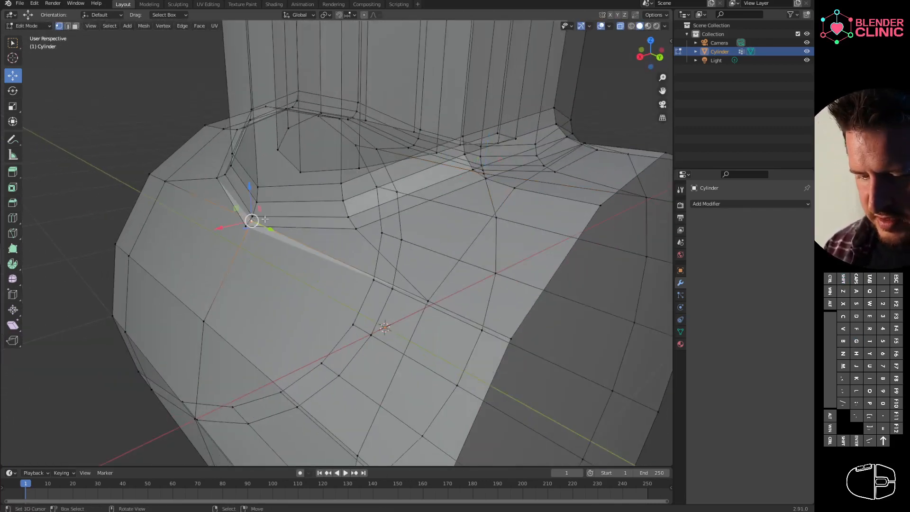
left_click(254, 235)
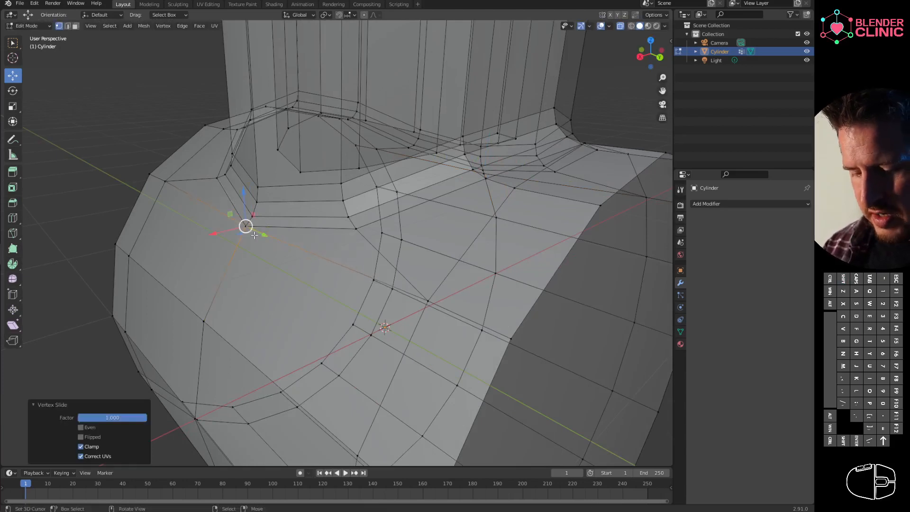
middle_click_drag(262, 234, 374, 250)
key("g")
key("g")
left_click(267, 249)
- Return to Object Mode and turn off X-ray to check the cleaned junction
key("Tab")
key("Tab")
key("Tab")
scroll(471, 262, "down", 4)
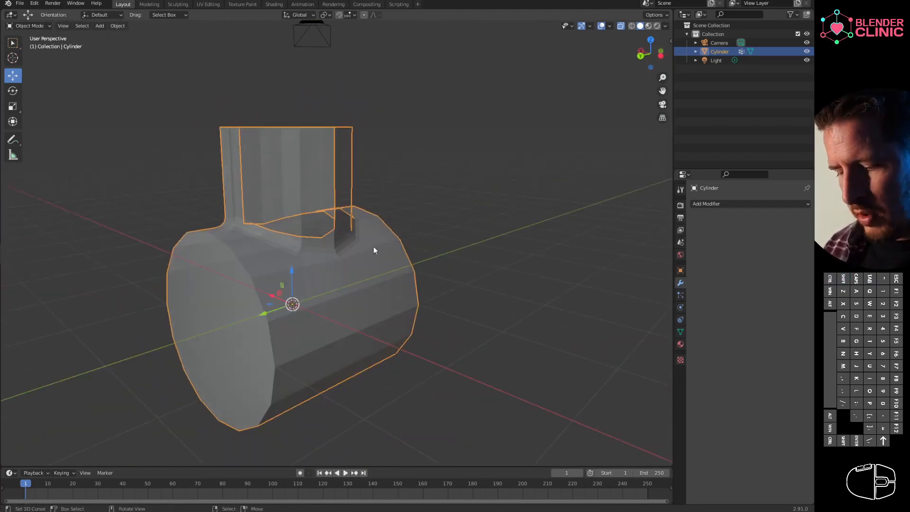
left_click(621, 26)
middle_click_drag(610, 39, 531, 256)
- Add a Subdivision Surface modifier to the cylinder
scroll(467, 259, "up", 2)
left_click(709, 205)
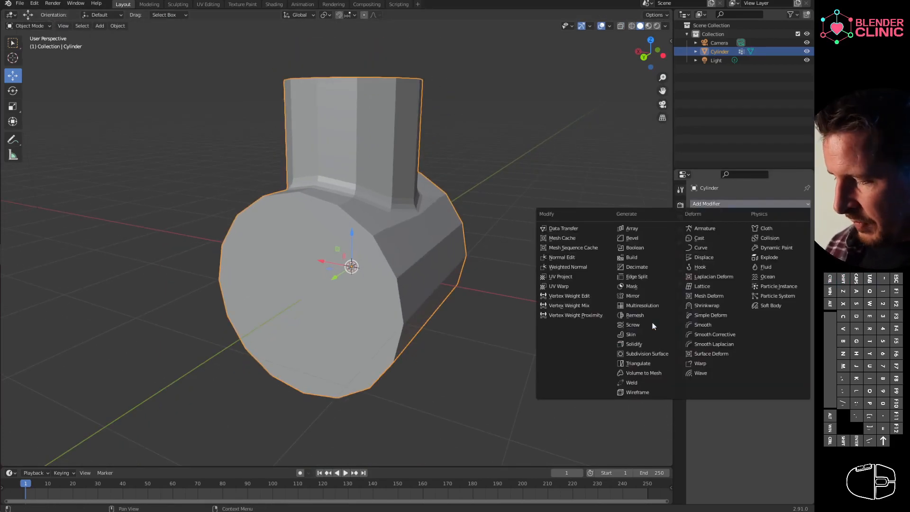
left_click(646, 354)
middle_click_drag(600, 264, 493, 274)
- In Edit Mode, select the outer edge loops around both ends of the horizontal cylinder
key("Tab")
middle_click_drag(601, 274, 518, 255)
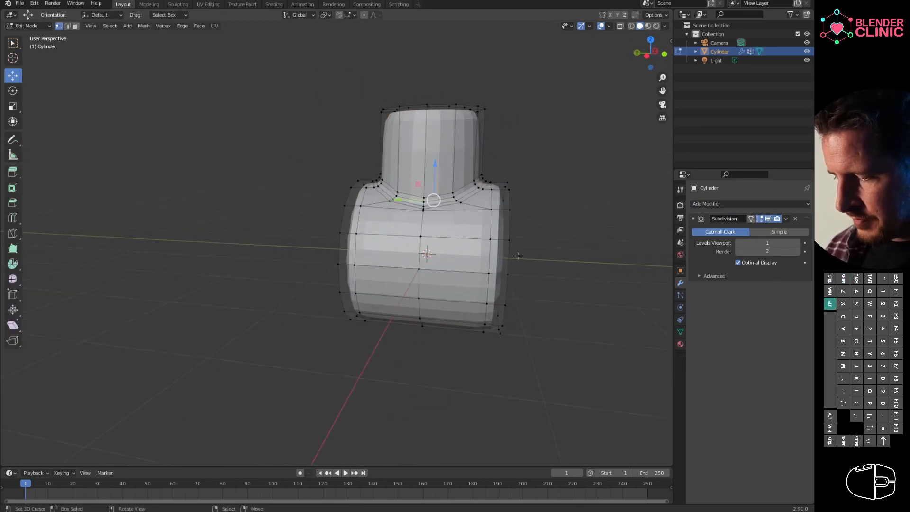
left_click(503, 267, "alt+shift")
left_click(338, 264, "alt+shift")
- Try to mark the selected end edge loops as sharp and undo it
key("F3")
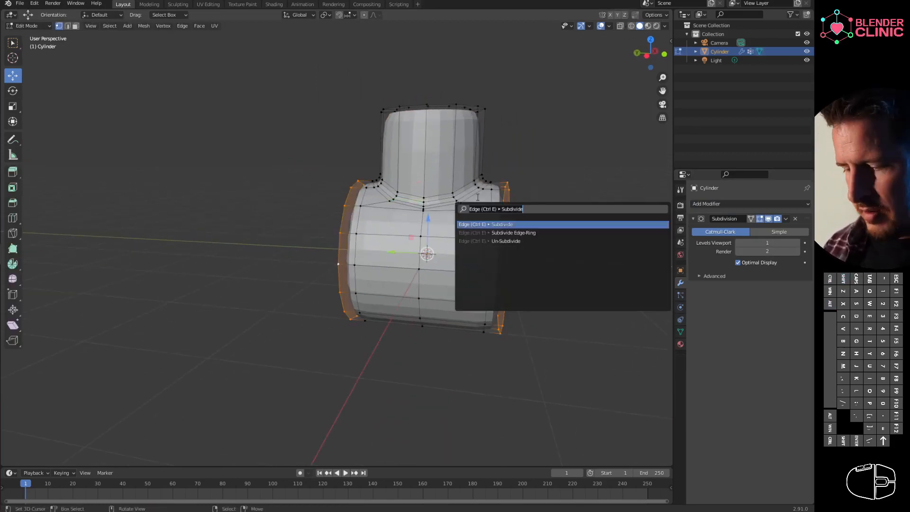
type("mar")
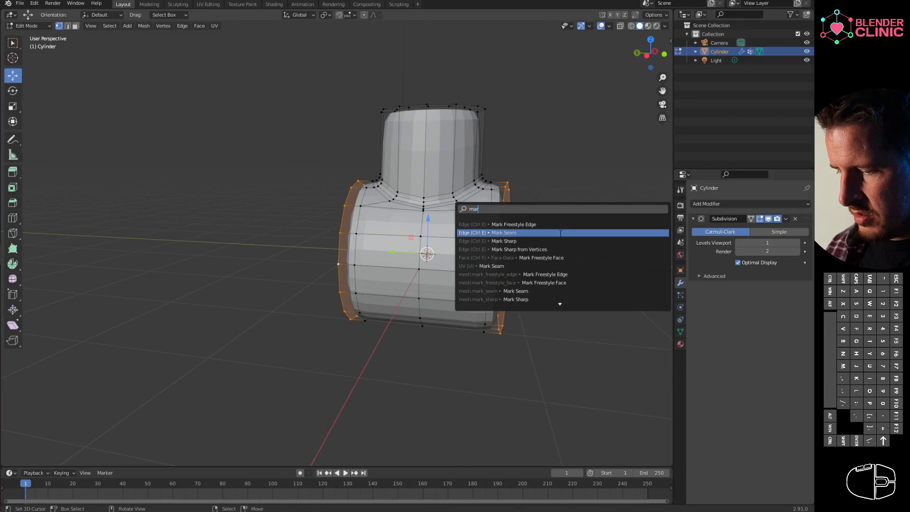
left_click(530, 241)
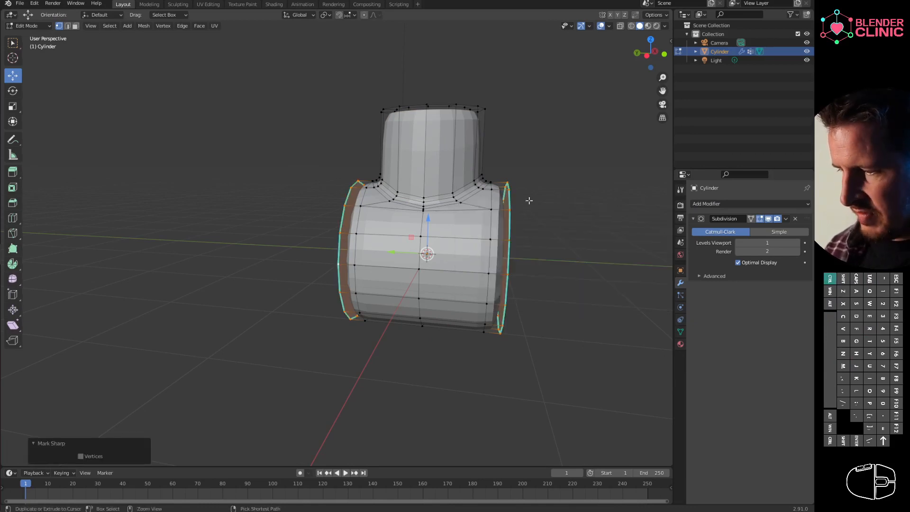
key("ctrl+z")
- Try raising the mean bevel weight of the selected end edge loops and undo it
left_click(670, 40)
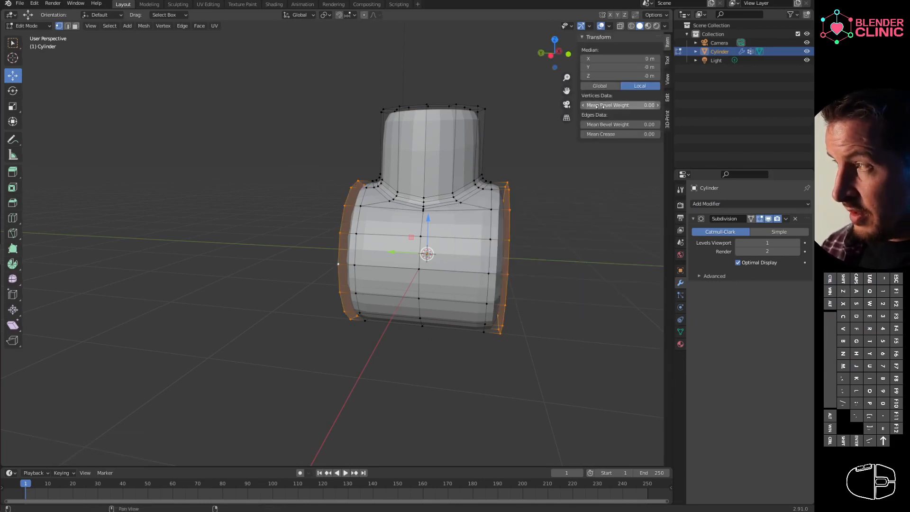
left_click_drag(616, 124, 659, 124)
key("ctrl+z")
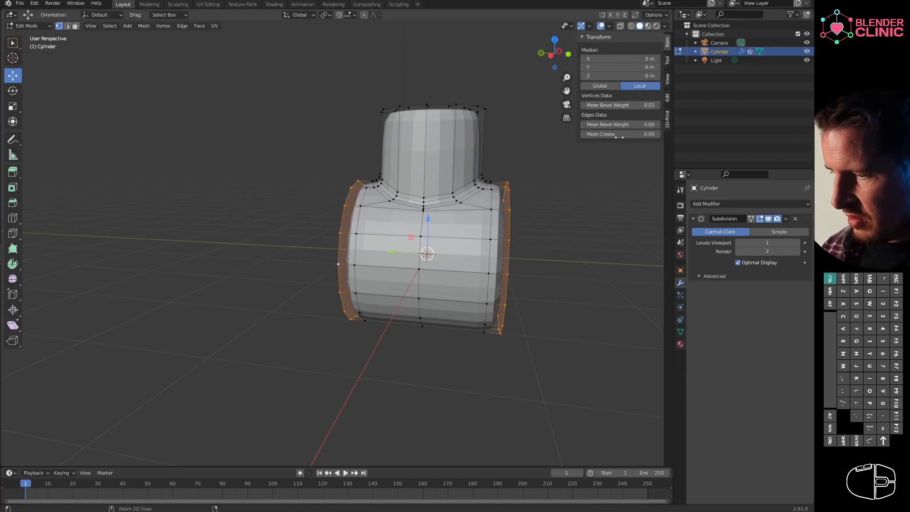
- Crease the selected end edge loops with a value of 1 and view the result in Object Mode
key("shift+e")
type("1")
key("Return")
middle_click_drag(534, 240, 462, 263)
key("Tab")
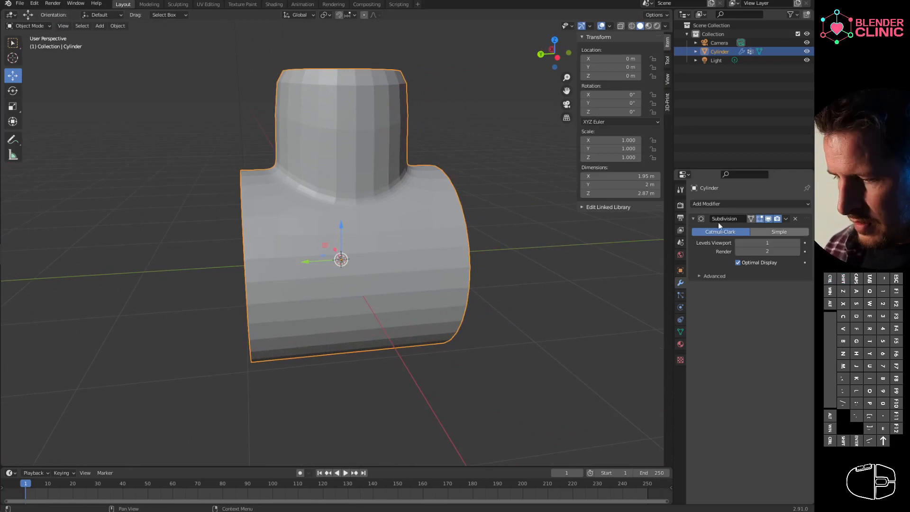
- Set the mean crease of the neck's top rim edges to 0.99 and return to Object Mode
middle_click_drag(441, 85, 439, 148)
key("Tab")
left_click(424, 149, "alt")
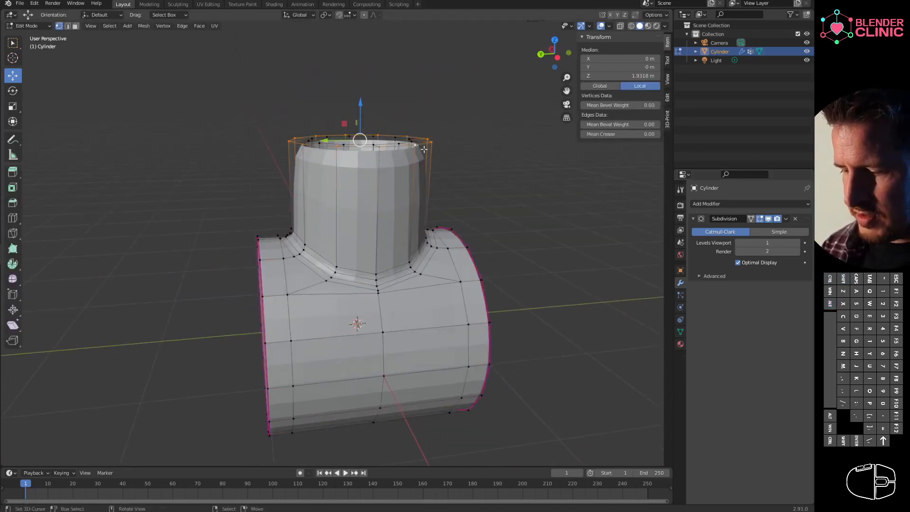
left_click(408, 144, "alt")
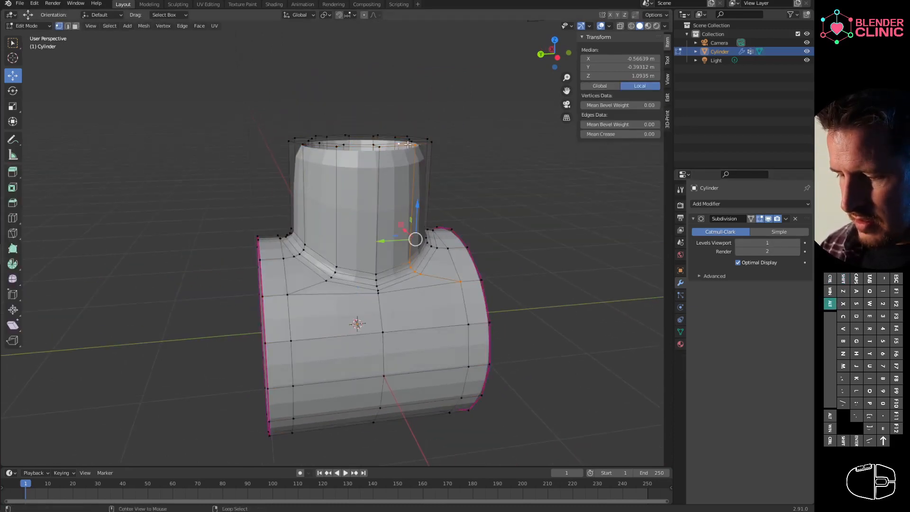
left_click(429, 142, "alt")
left_click_drag(604, 134, 811, 155)
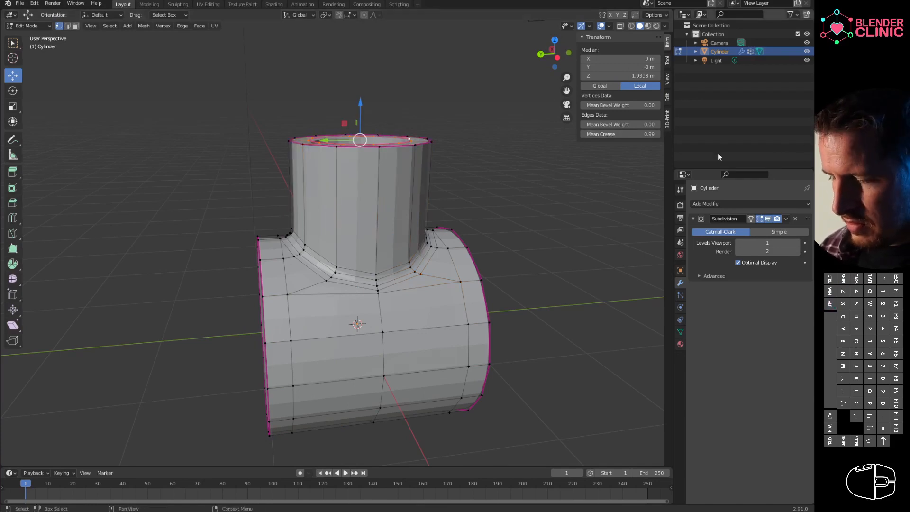
middle_click_drag(525, 244, 553, 215, "shift")
key("Tab")
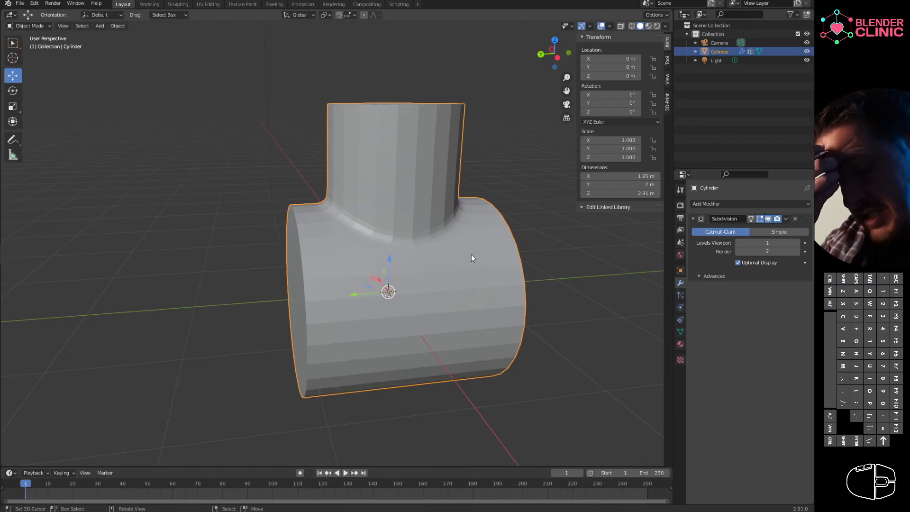
- Examine the cylinder mesh's Texture Space and Normals settings
left_click(680, 331)
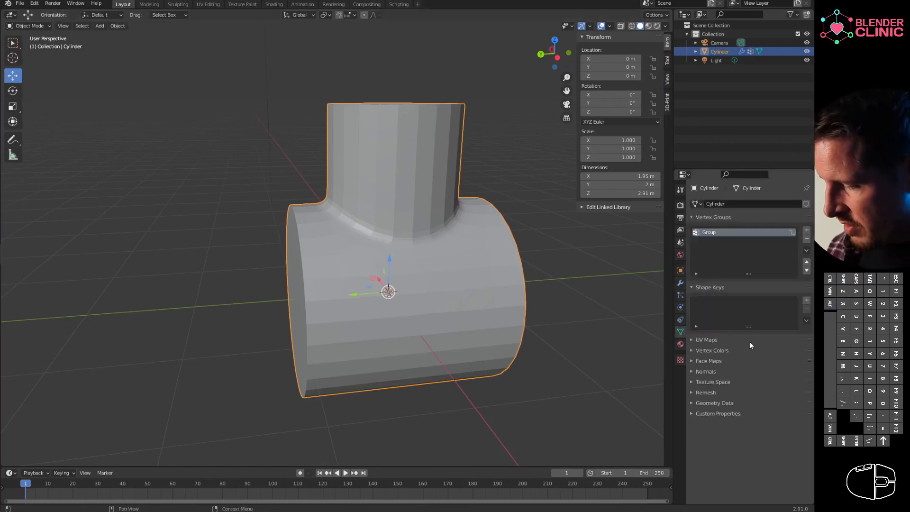
left_click(694, 382)
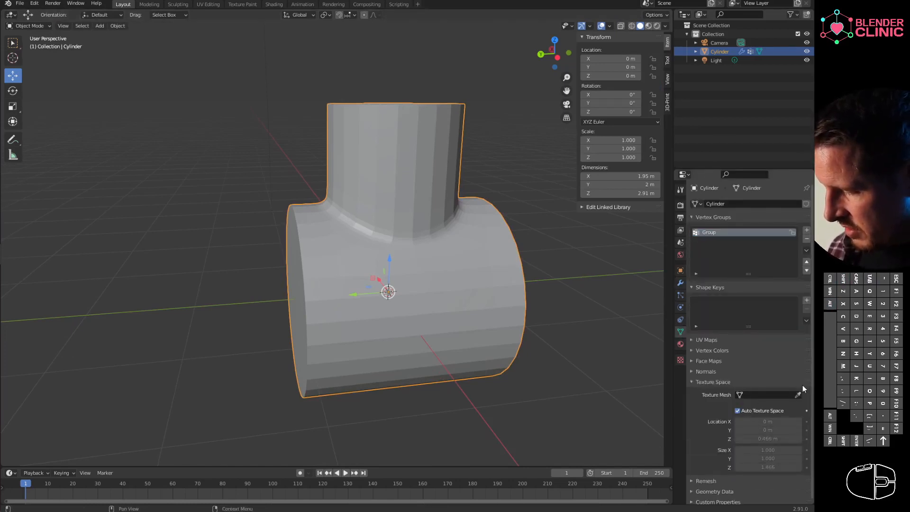
left_click(704, 382)
left_click(701, 372)
left_click(737, 384)
left_click_drag(746, 389, 767, 388)
left_click(679, 283)
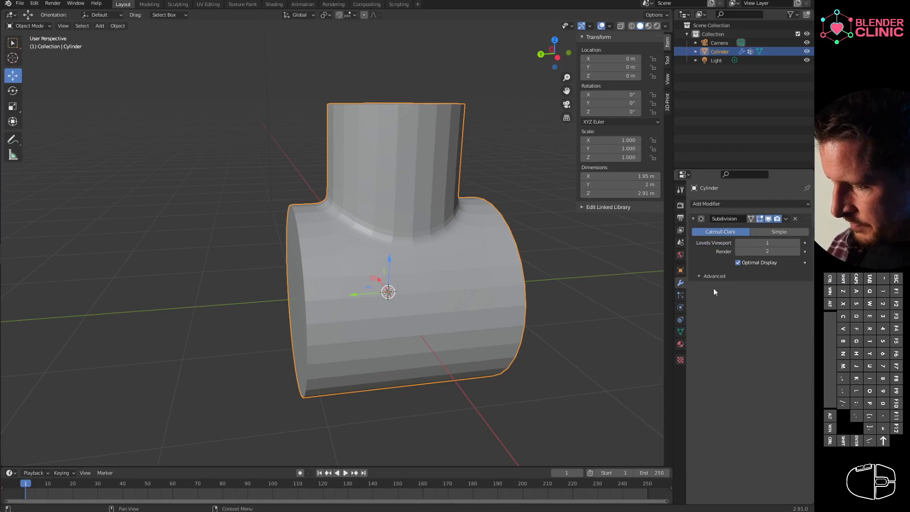
- Compare the mesh with the Subdivision modifier's viewport display off and on, and set its viewport level to 2
left_click(768, 219)
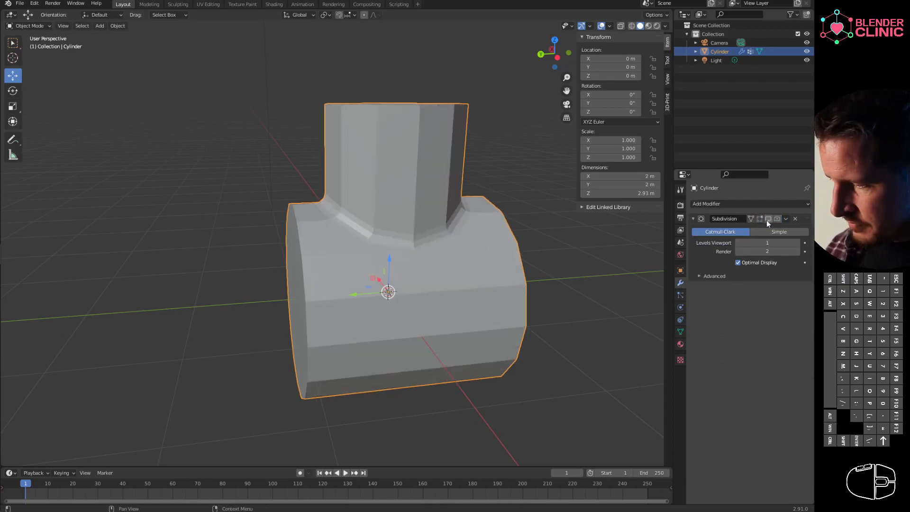
left_click(768, 218)
left_click(797, 243)
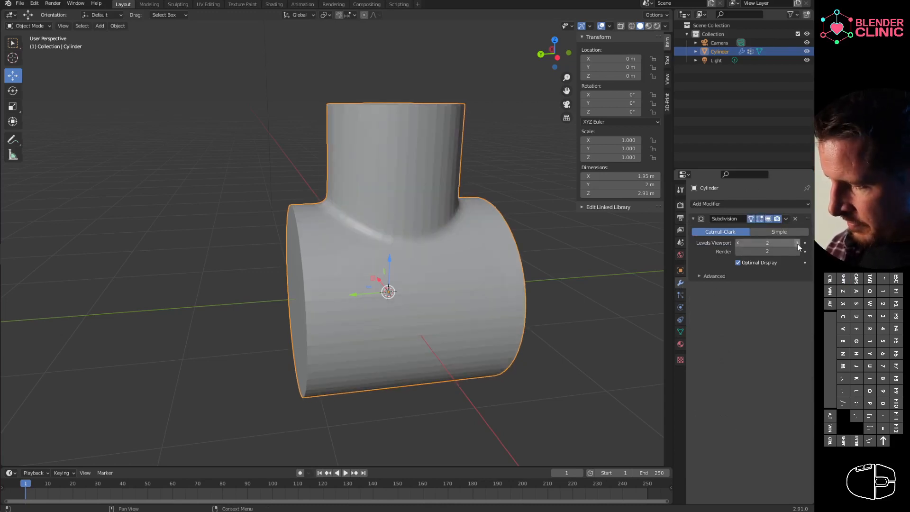
- Apply smooth shading to the whole pipe junction with the operator search
middle_click_drag(596, 263, 437, 284)
key("F3")
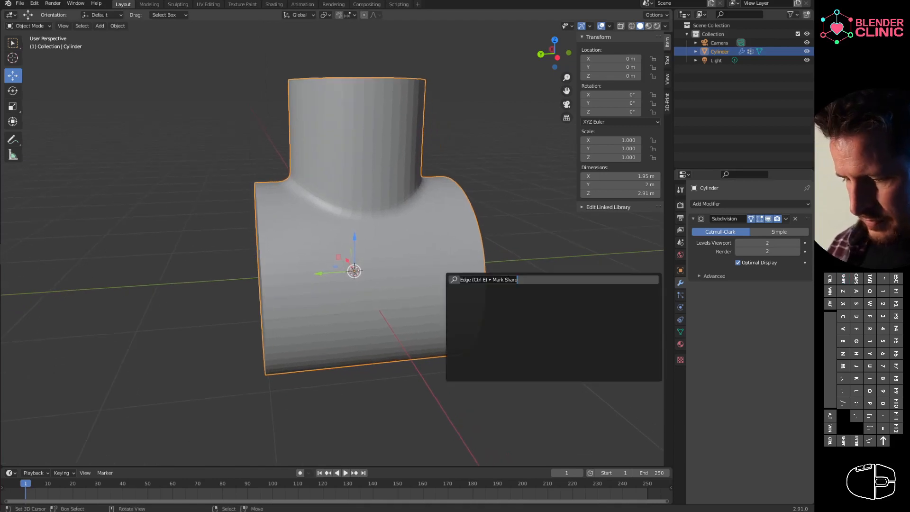
type("smoo")
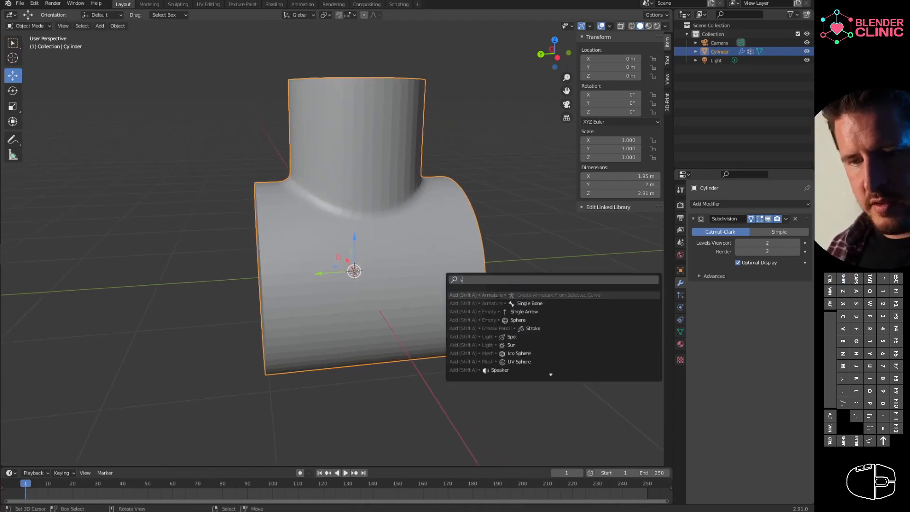
left_click(517, 296)
middle_click_drag(516, 300, 439, 256)
scroll(439, 304, "up", 3)
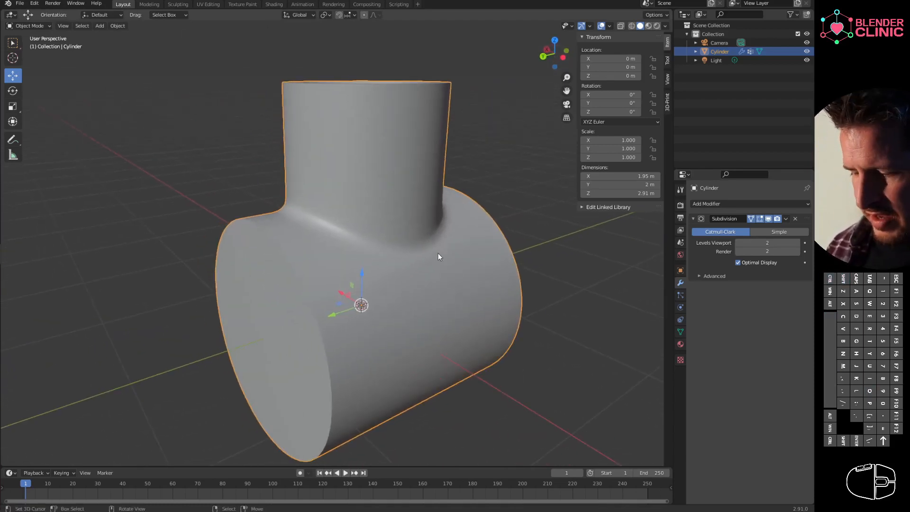
- Examine the junction's edge flow and creased rims in Edit Mode, and return to Object Mode
key("Tab")
scroll(526, 268, "up", 4)
middle_click_drag(512, 284, 466, 303)
scroll(526, 268, "down", 3)
scroll(466, 302, "down", 2)
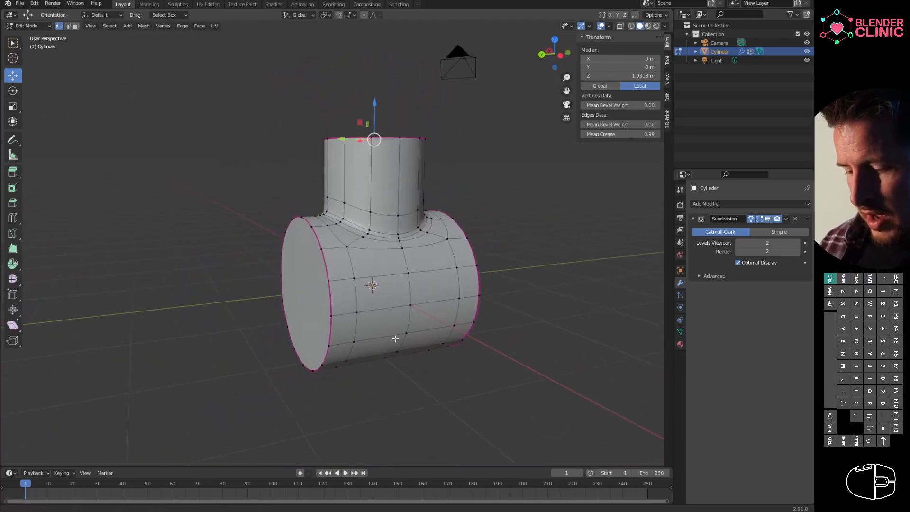
middle_click_drag(422, 258, 500, 242)
key("Tab")
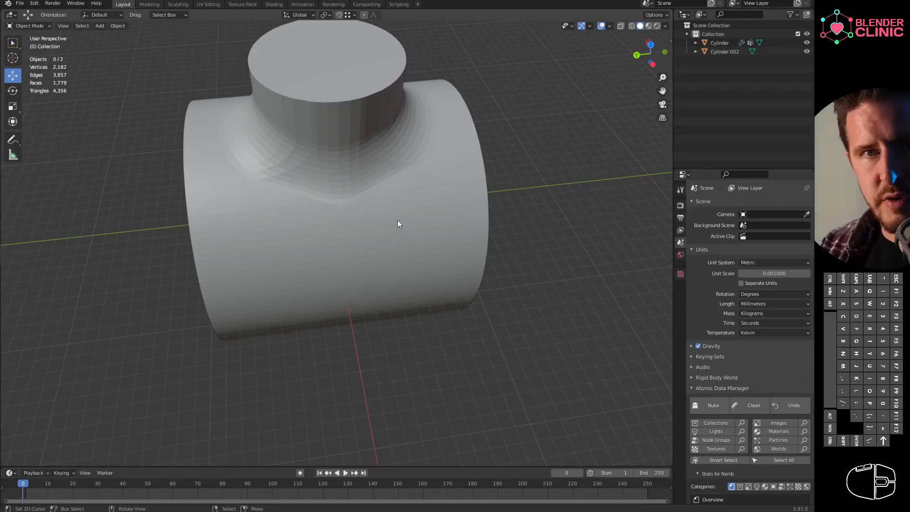
- Delete the extra object Cylinder.002 from the scene
middle_click_drag(397, 220, 487, 215)
left_click(582, 172)
key("x")
left_click(586, 166)
- Check the dense pipe junction without its Bevel modifier, collapse the modifier's settings, and switch the modifier's display back on
left_click(368, 246)
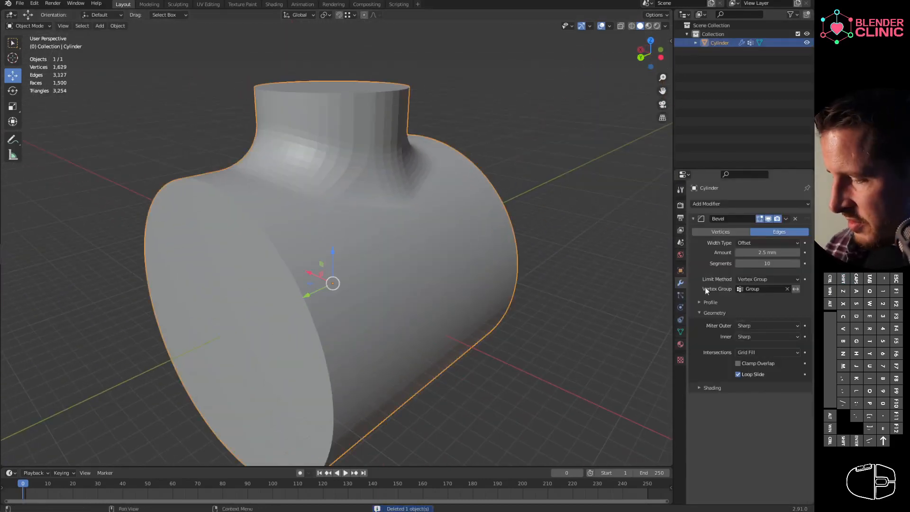
left_click(760, 219)
left_click(694, 218)
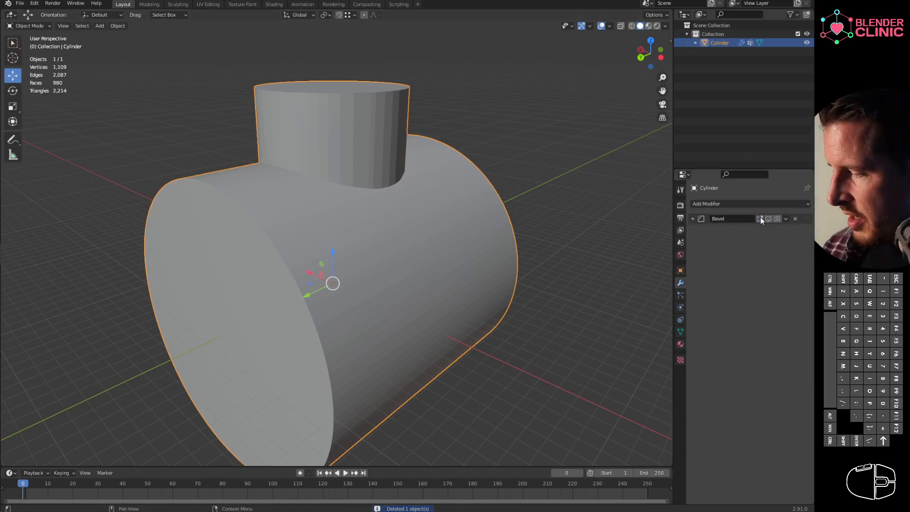
left_click_drag(760, 218, 777, 219)
- Rename the Cylinder object to og
double_click(715, 42)
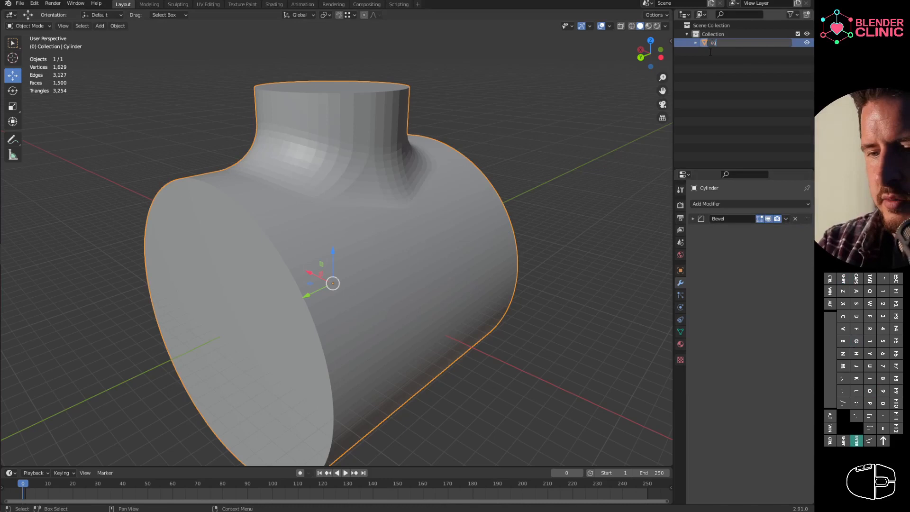
type("og")
key("Return")
- Duplicate the og object in place and rename the copy RETOPO
key("shift+d")
right_click(411, 208)
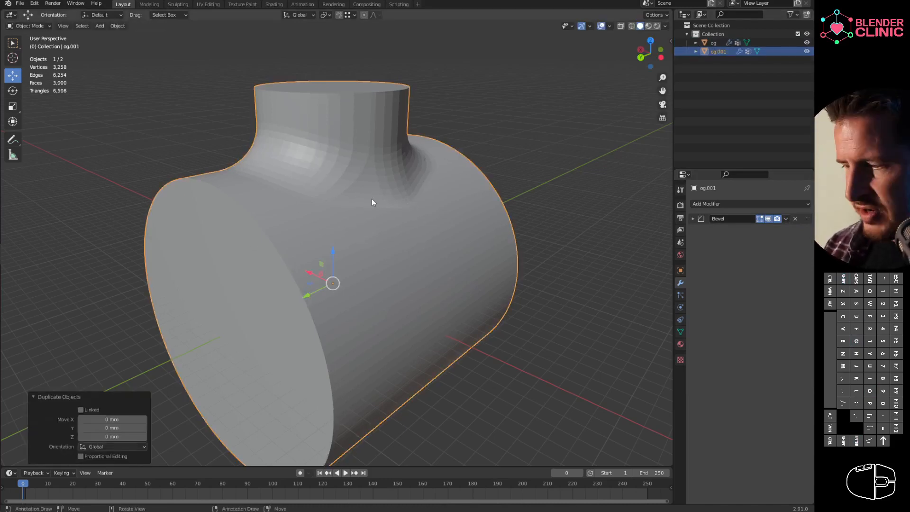
double_click(717, 51)
type("RETOPO")
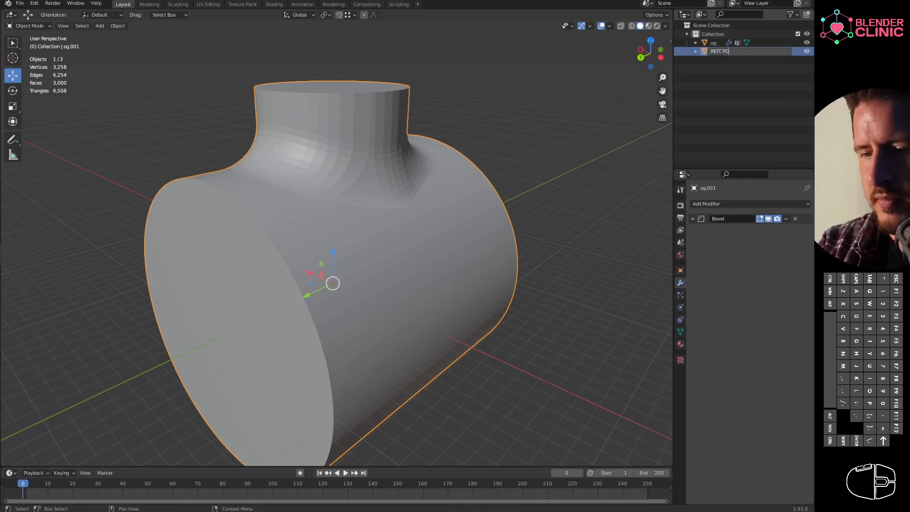
key("Return")
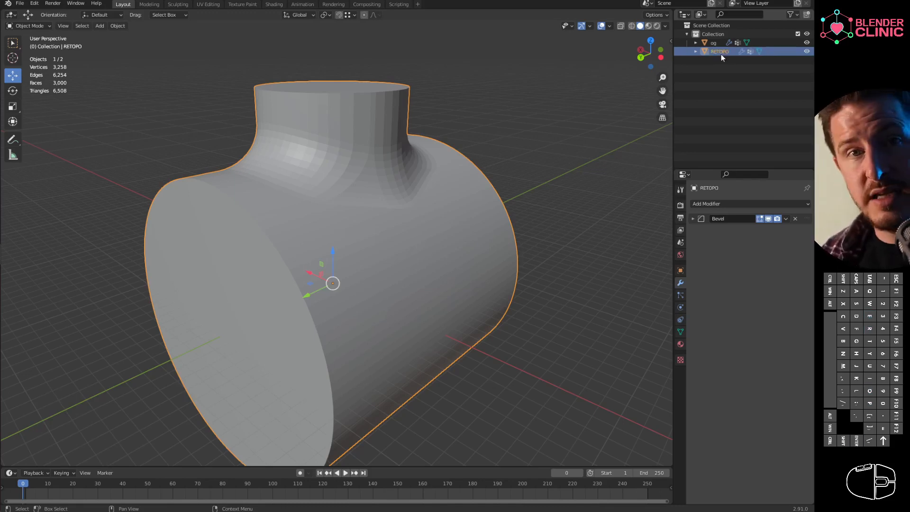
- Remove the Bevel modifier from the RETOPO object and isolate the object in Local View
left_click(795, 219)
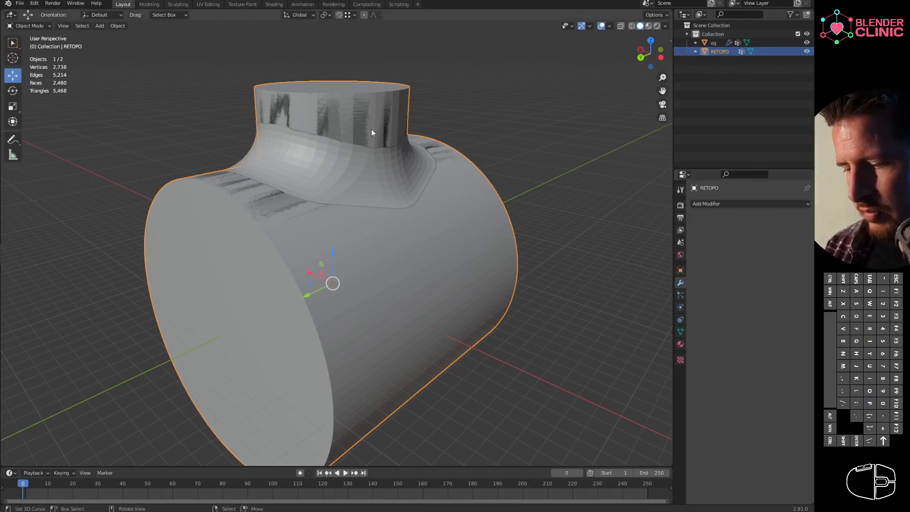
key("KP_Divide")
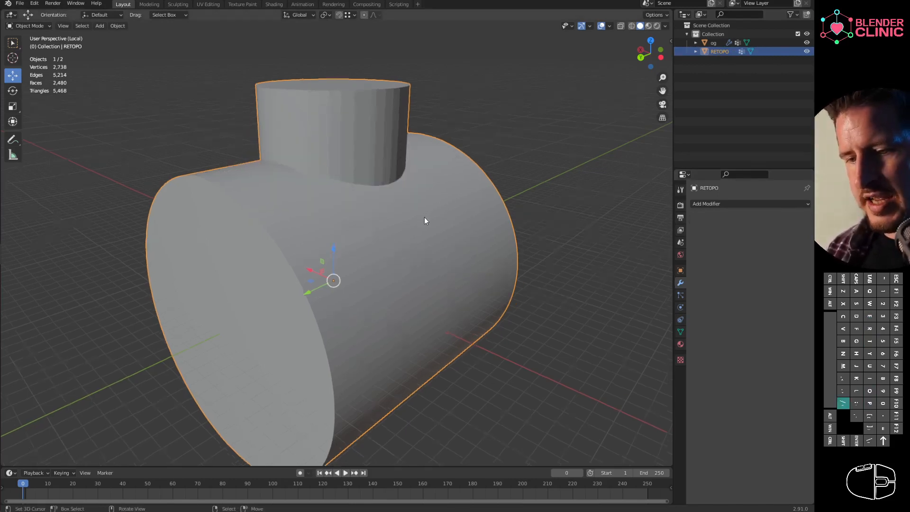
middle_click_drag(380, 216, 346, 227)
- Delete the large end cap face at the near end of the horizontal cylinder in Edit Mode
key("Tab")
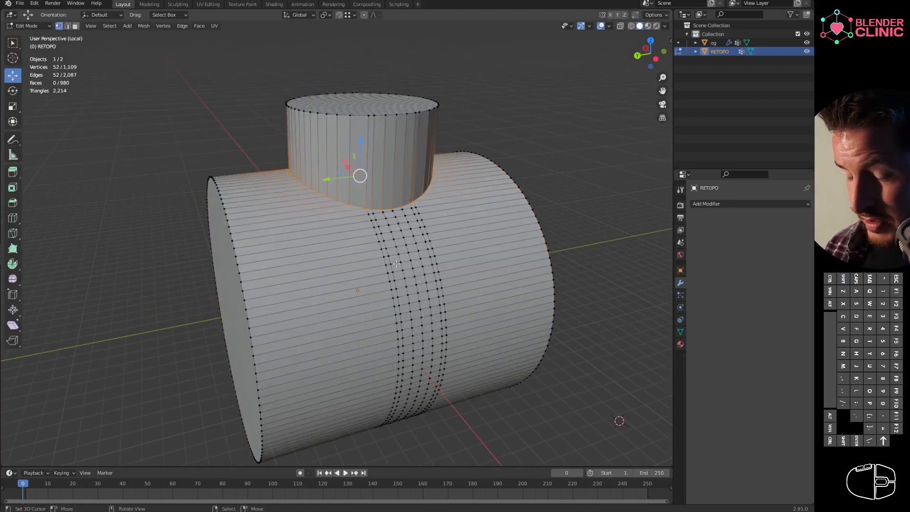
middle_click_drag(213, 343, 217, 314, "shift")
left_click(75, 25)
left_click(217, 315)
key("x")
left_click(219, 318)
- Circle-select all the strip faces on the neck's top cap, deselecting the side faces, and delete them
middle_click_drag(345, 237, 322, 278)
left_click(347, 225)
key("c")
mouse_move(345, 221)
left_mouse_down()
mouse_move(346, 237)
mouse_move(248, 180)
left_mouse_up()
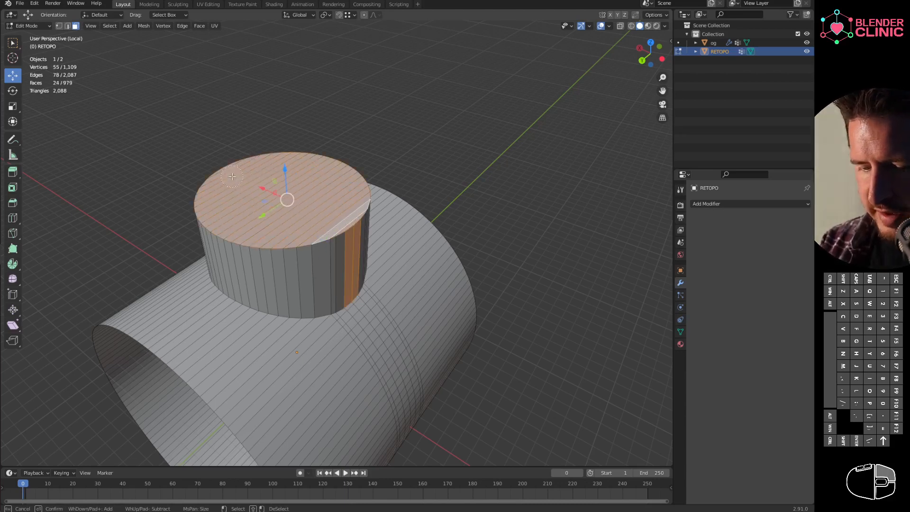
left_click_drag(353, 262, 363, 262, "shift")
right_click(338, 222)
key("x")
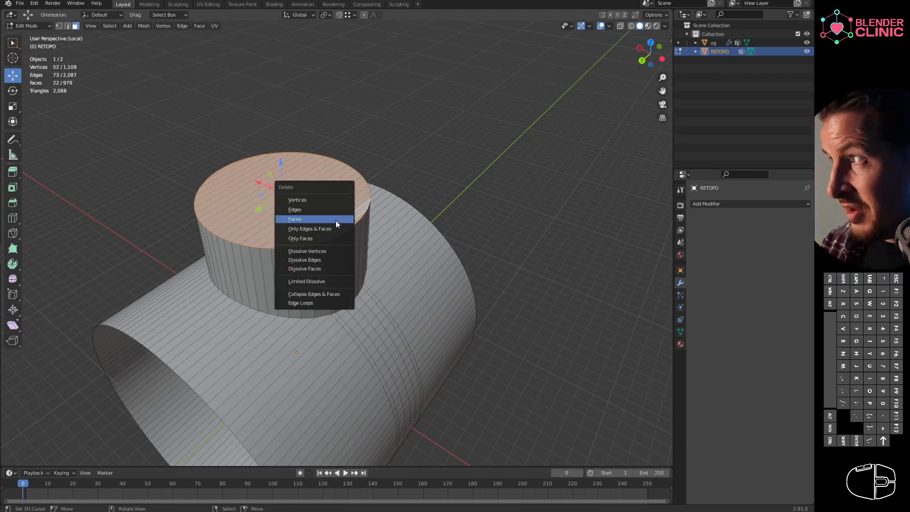
left_click(335, 221)
- Fill the neck's open top rim with a single face and inset it by about 0.52 mm
middle_click_drag(379, 260, 300, 190)
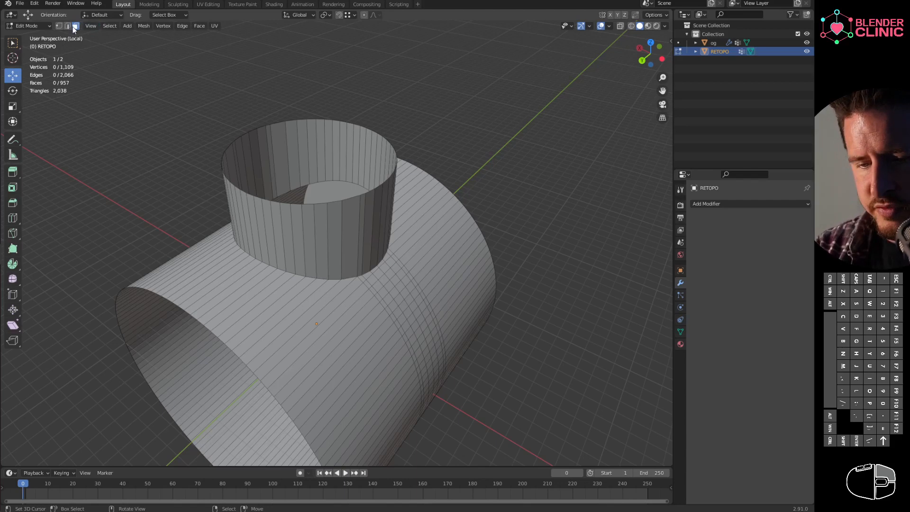
left_click(369, 191, "alt")
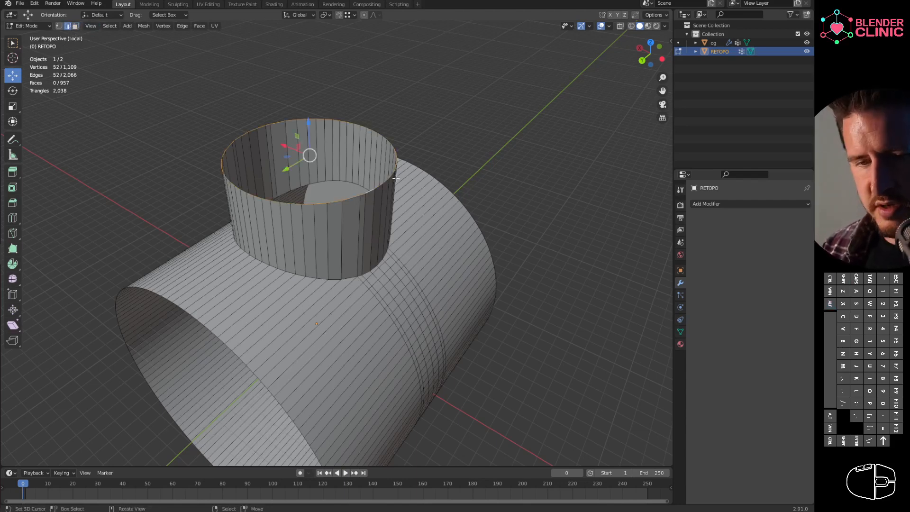
key("f")
key("i")
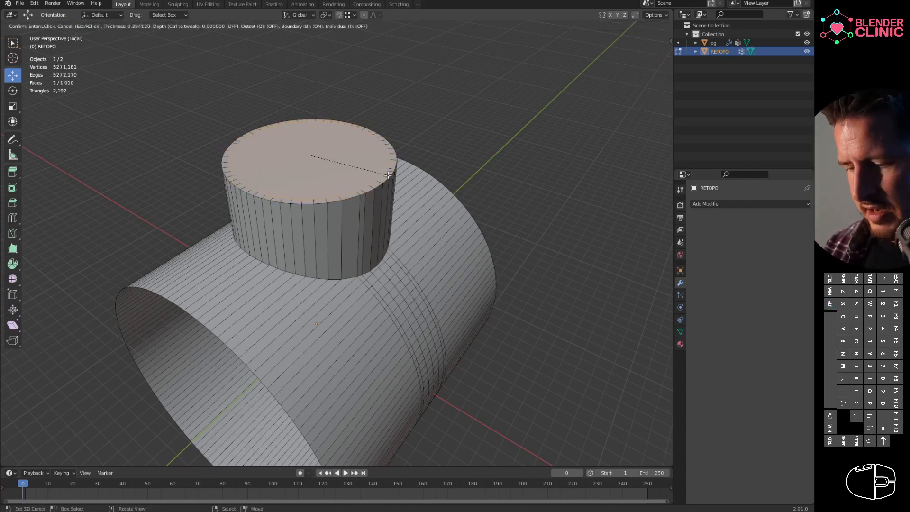
left_click(386, 177)
- Fill the horizontal cylinder's open near end with a single face and inset it slightly
middle_click_drag(399, 258, 436, 140, "shift")
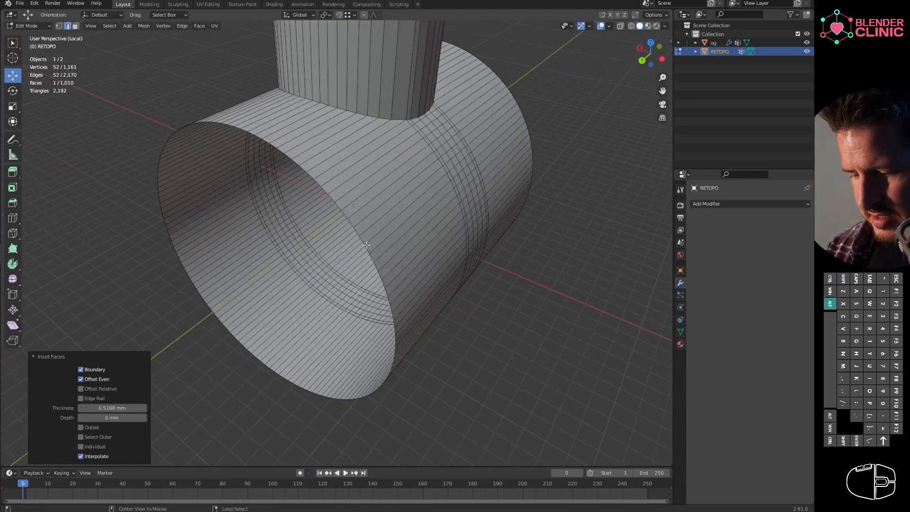
left_click(368, 255, "alt")
left_click(370, 251, "alt")
left_click(372, 247, "alt")
left_click(375, 241, "alt")
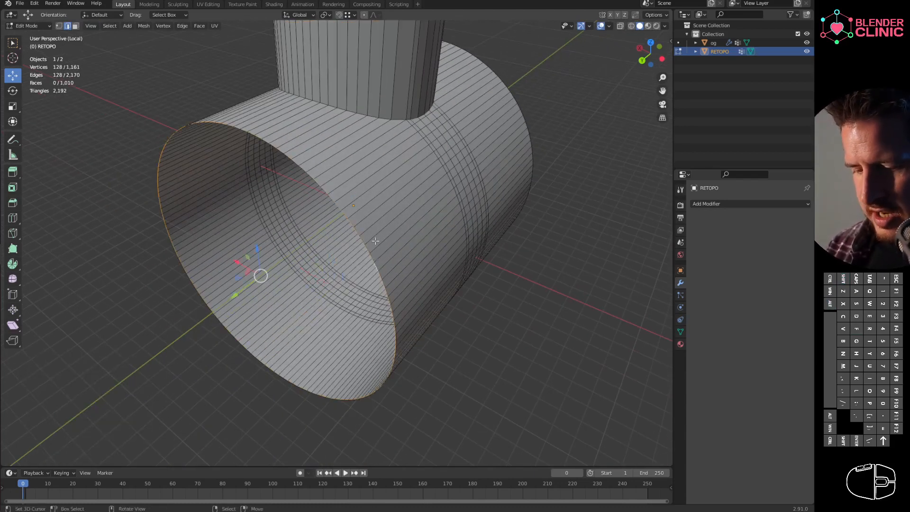
key("f")
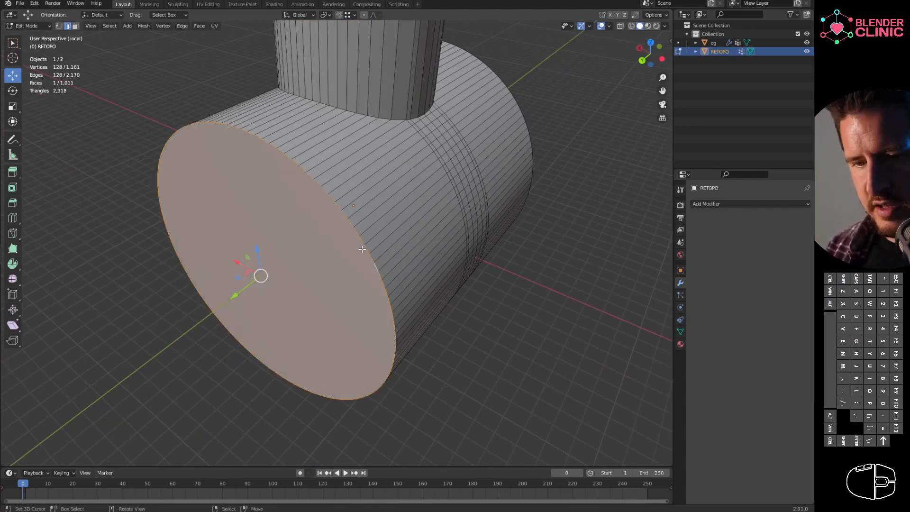
key("i")
left_click(354, 255)
- Return to Object Mode and examine the neck's junction with the horizontal cylinder
key("ctrl+Tab")
mouse_move(278, 235)
middle_mouse_down()
mouse_move(436, 264)
mouse_move(373, 261)
middle_mouse_up()
key("ctrl+Tab")
left_click(295, 244)
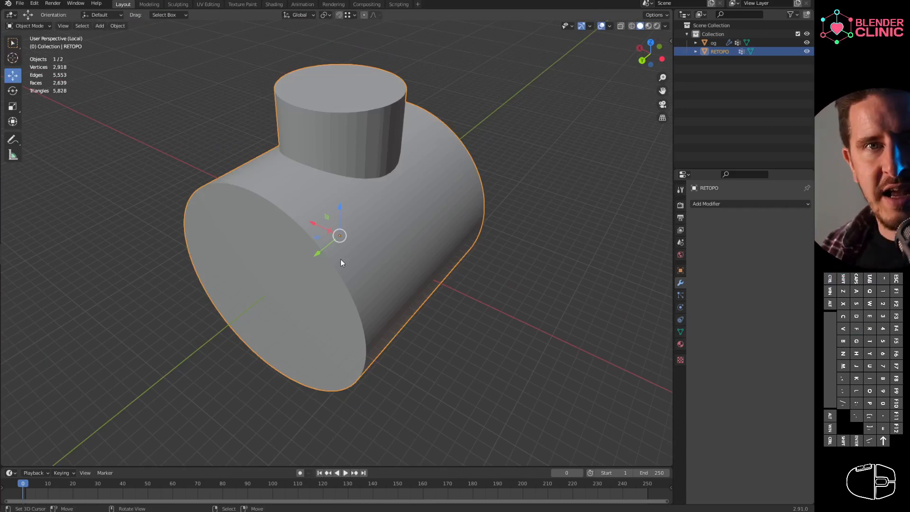
middle_click_drag(342, 261, 343, 240)
scroll(398, 254, "up", 4)
middle_click_drag(458, 217, 376, 220, "shift")
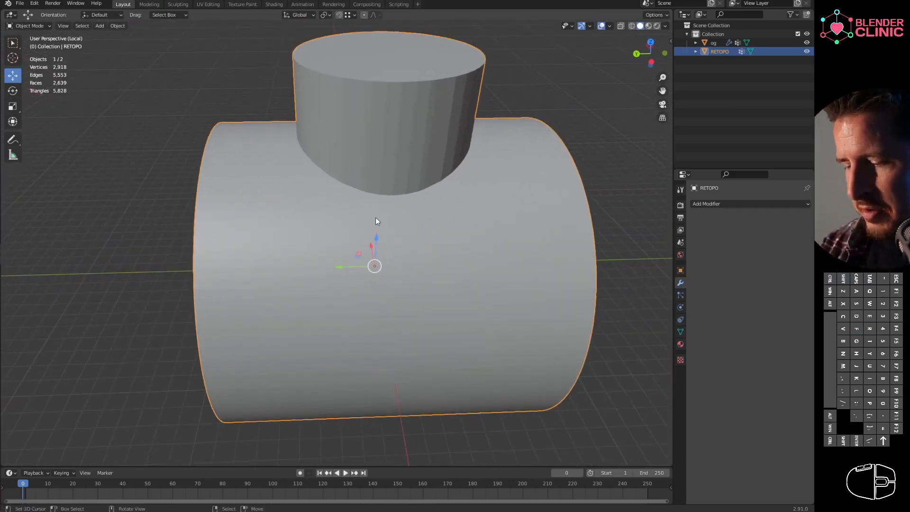
middle_click_drag(452, 193, 361, 219)
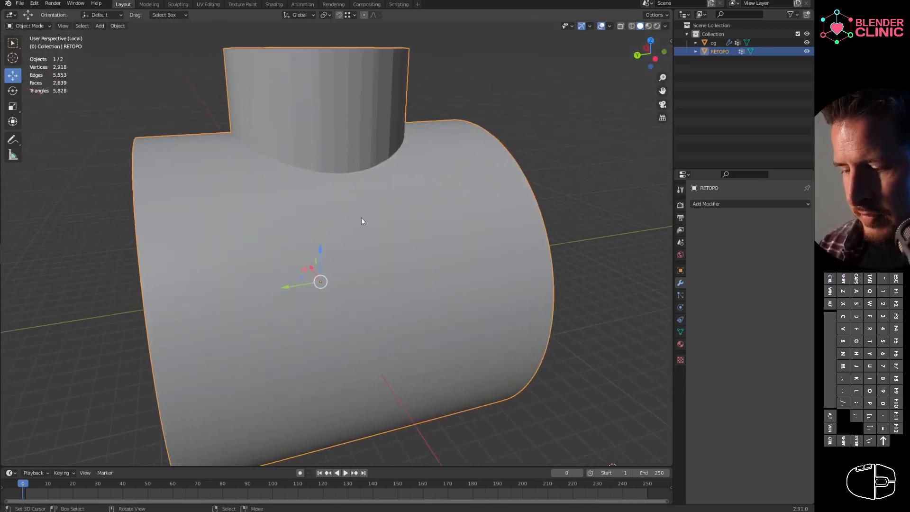
- Separate the neck's side faces, top ring and cap face into their own object, and return to Object Mode
key("Tab")
middle_click_drag(445, 176, 441, 213)
left_click(339, 199, "alt")
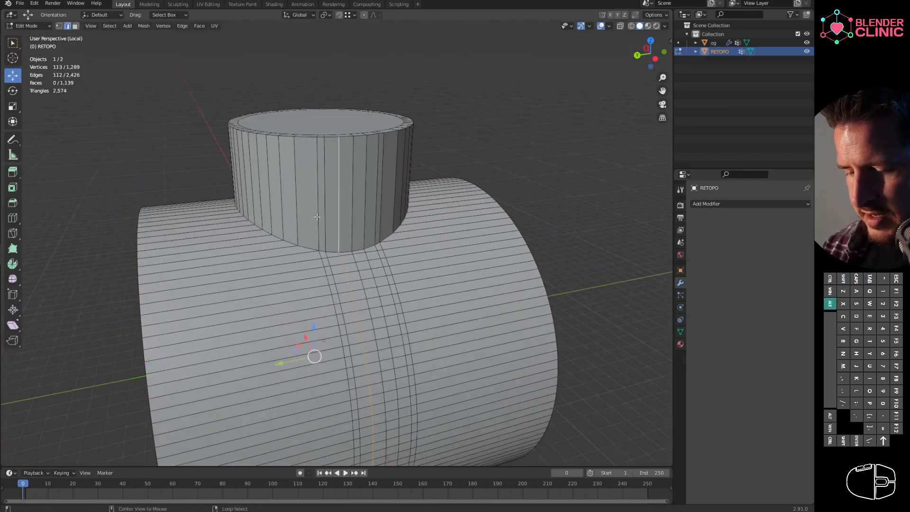
left_click(75, 27)
left_click(358, 190, "alt")
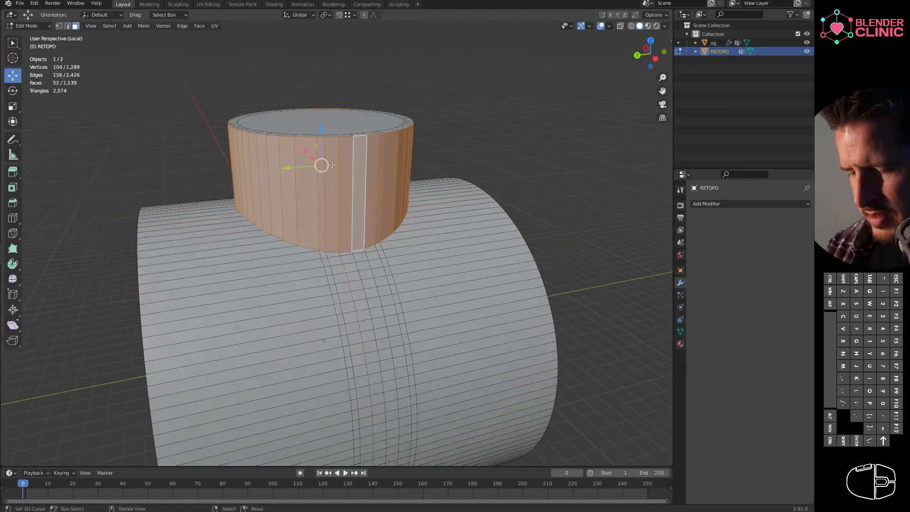
middle_click_drag(410, 156, 332, 142)
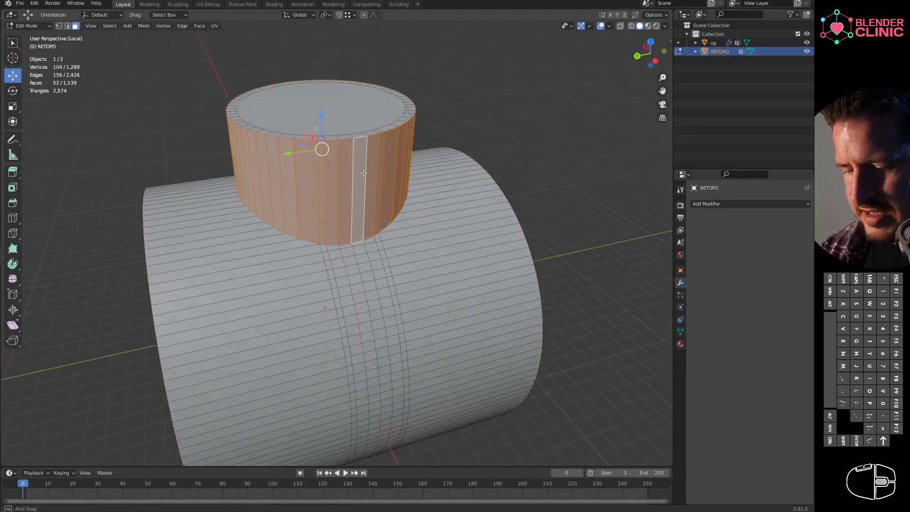
left_click(331, 137, "alt+shift")
left_click(325, 128, "shift")
middle_click_drag(366, 208, 351, 159)
key("p")
left_click(365, 160)
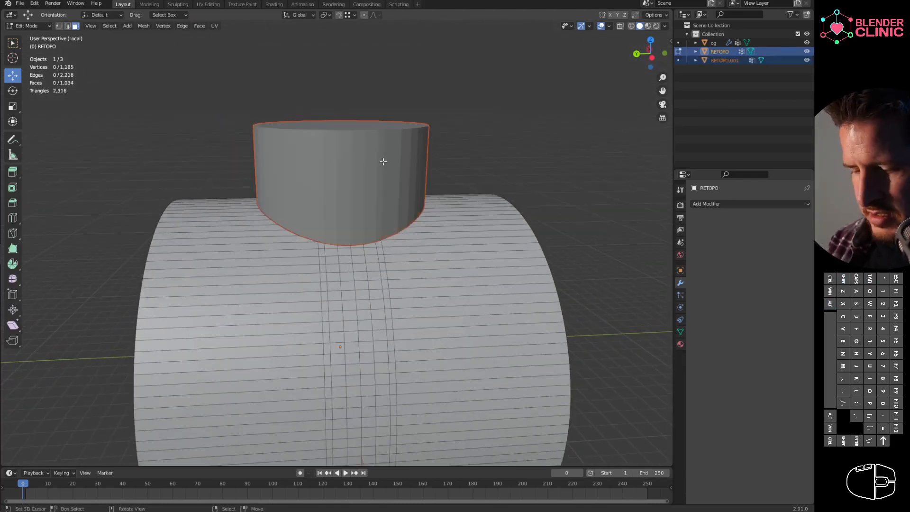
key("Tab")
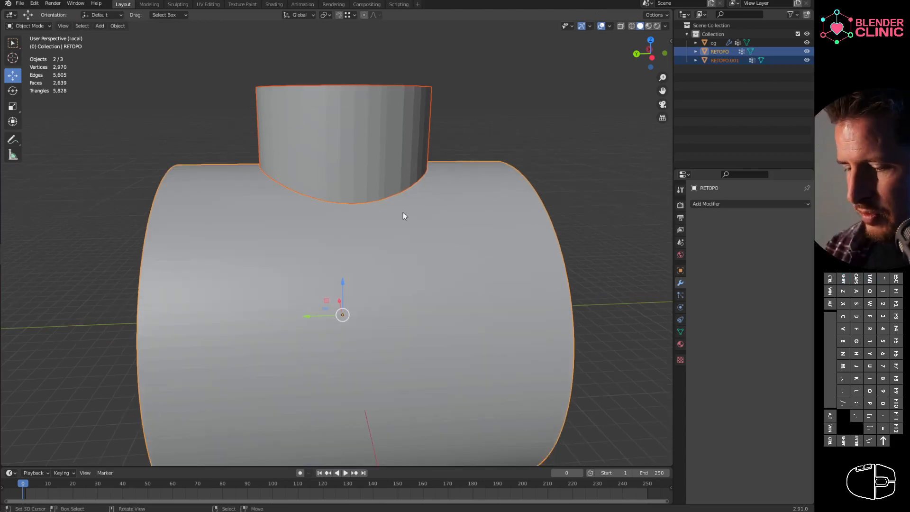
- Rename the separated neck object RETOPO.TOP and hide it so only the horizontal cylinder shows
left_click(385, 139)
double_click(724, 60)
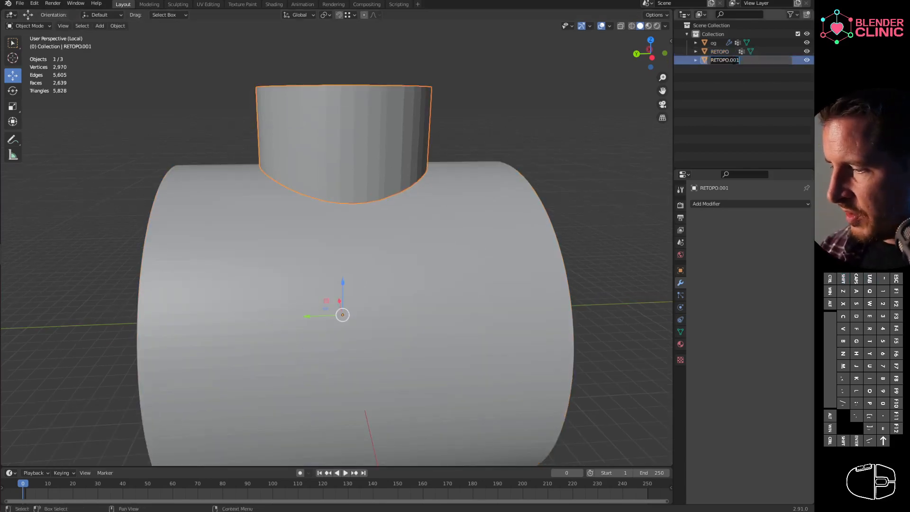
key("Return")
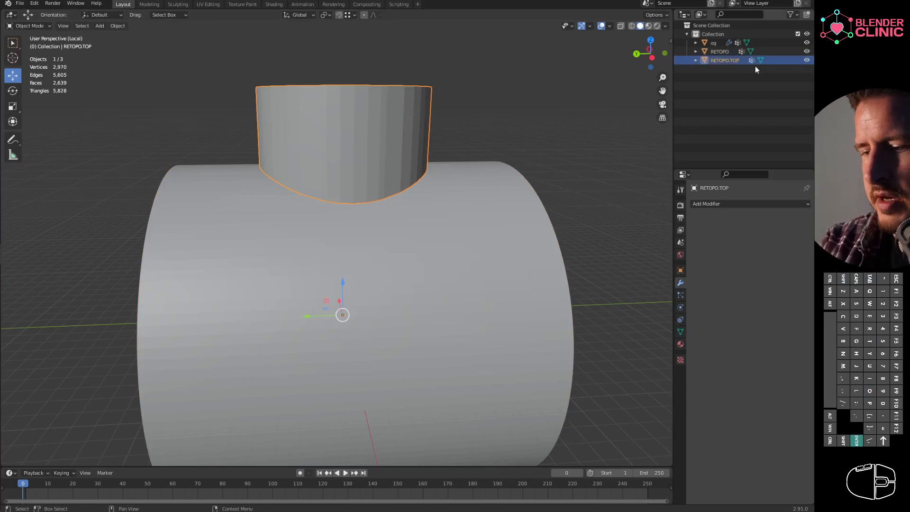
key("h")
middle_click_drag(426, 213, 436, 239)
key("ctrl+Tab")
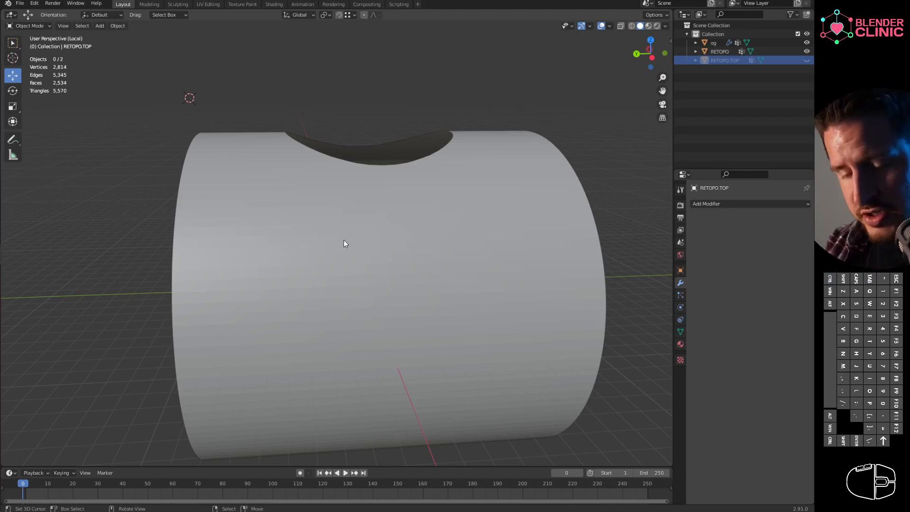
- Add a Shrinkwrap modifier to the horizontal cylinder with the object og as its target
left_click(401, 198)
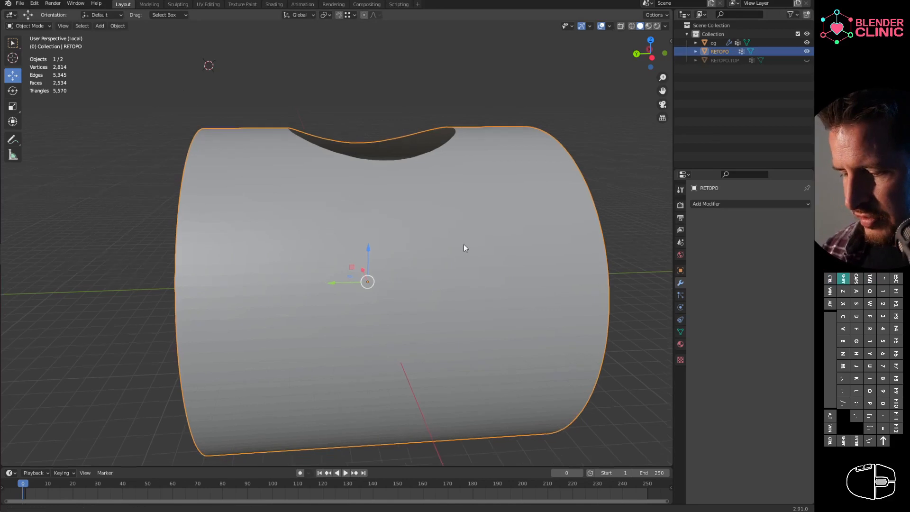
middle_click_drag(463, 243, 454, 257)
left_click(740, 204)
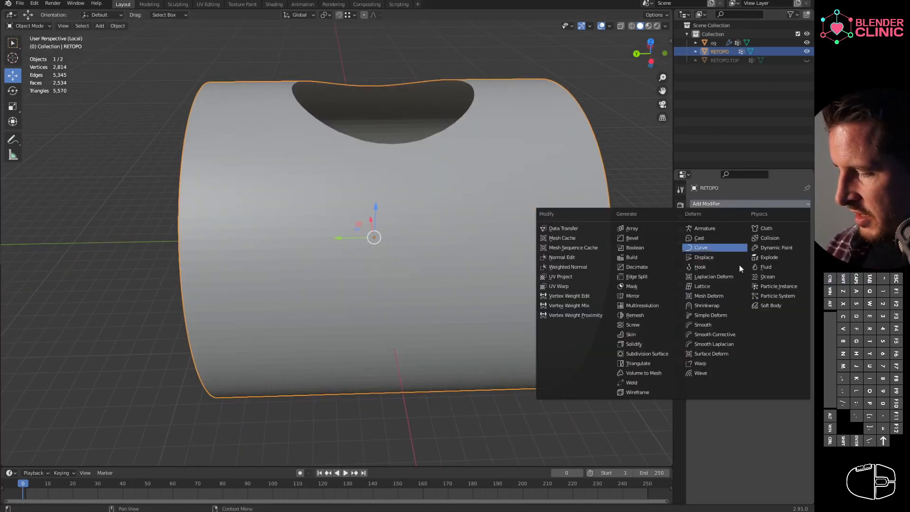
left_click(718, 306)
left_click(761, 254)
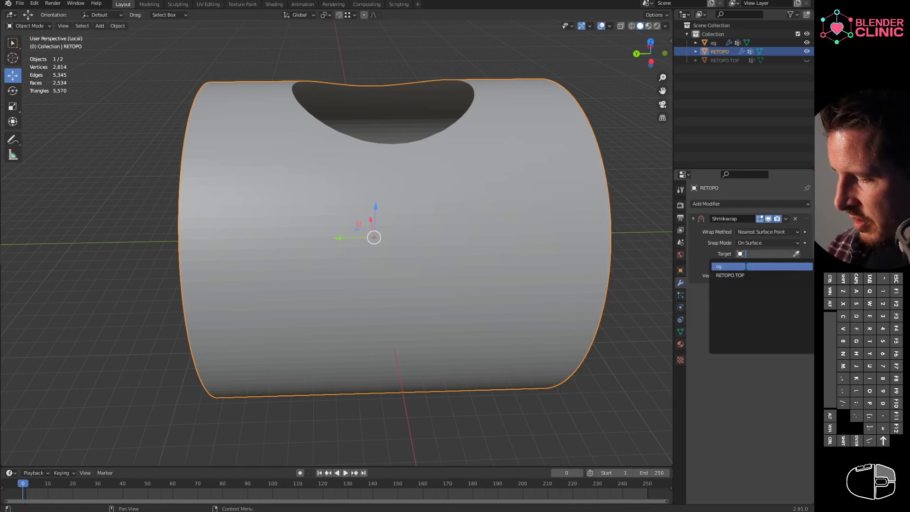
left_click(763, 263)
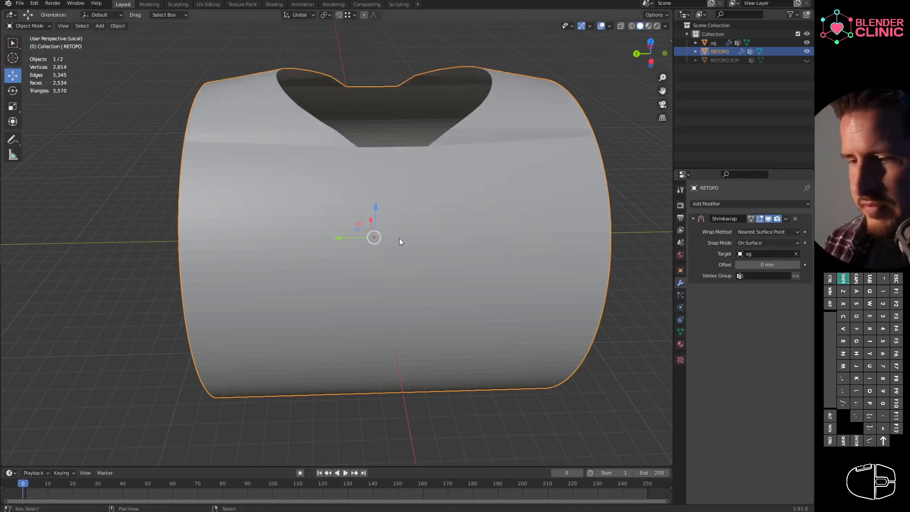
middle_click_drag(399, 238, 399, 244, "shift")
- Enter Edit Mode on the cylinder and turn on the Shrinkwrap modifier's On Cage display
key("ctrl+Tab")
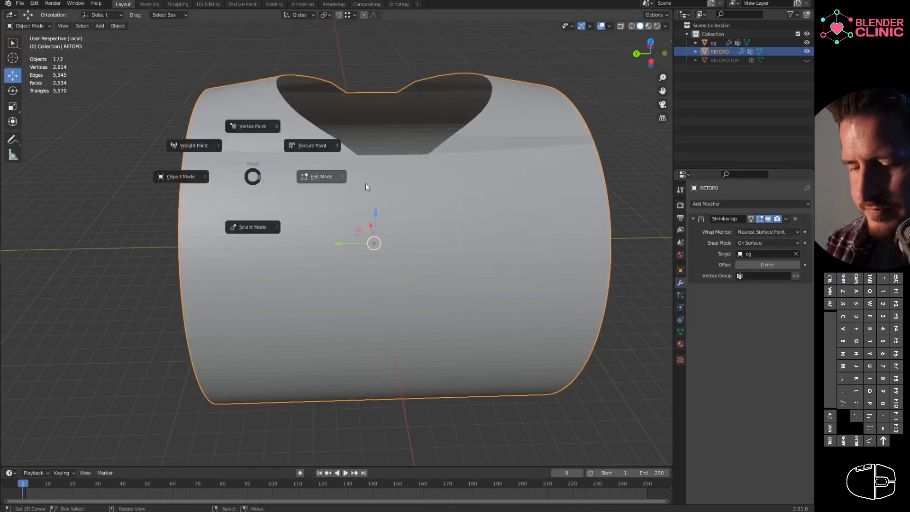
left_click(365, 183)
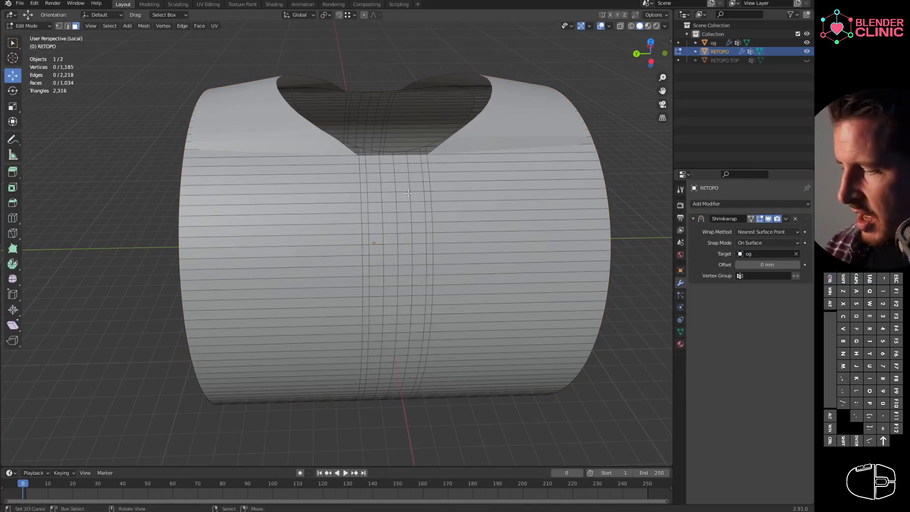
left_click(751, 218)
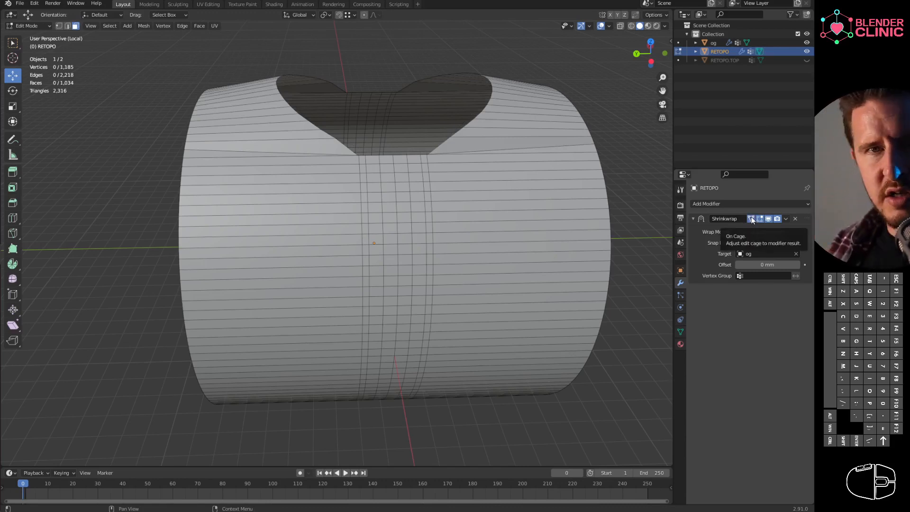
left_click(751, 218)
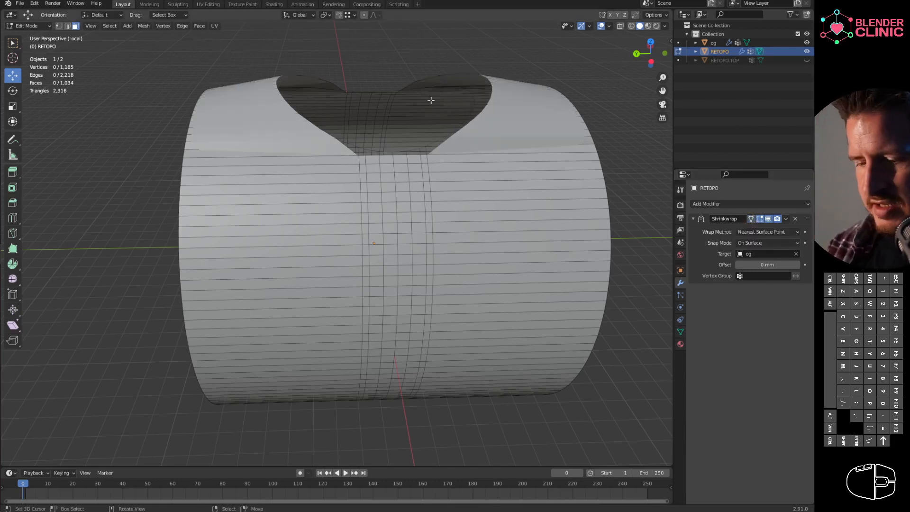
left_click(751, 219)
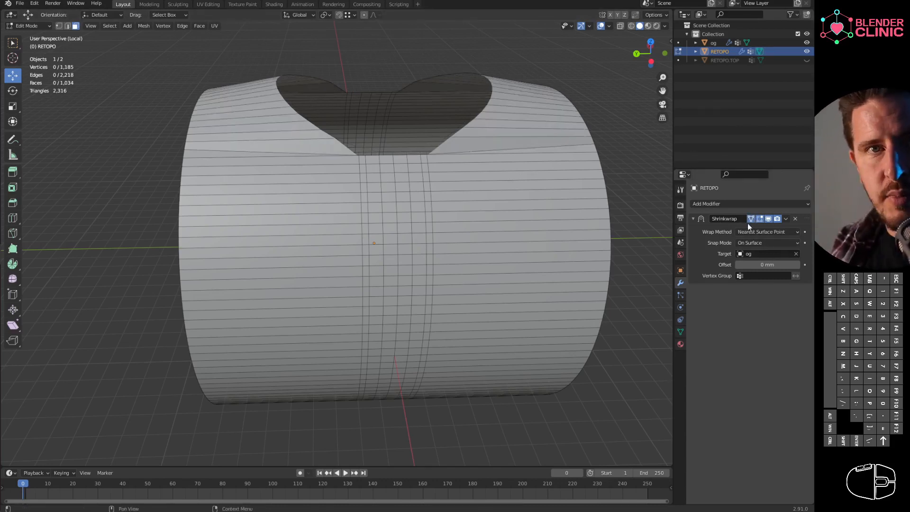
middle_click_drag(265, 171, 287, 166)
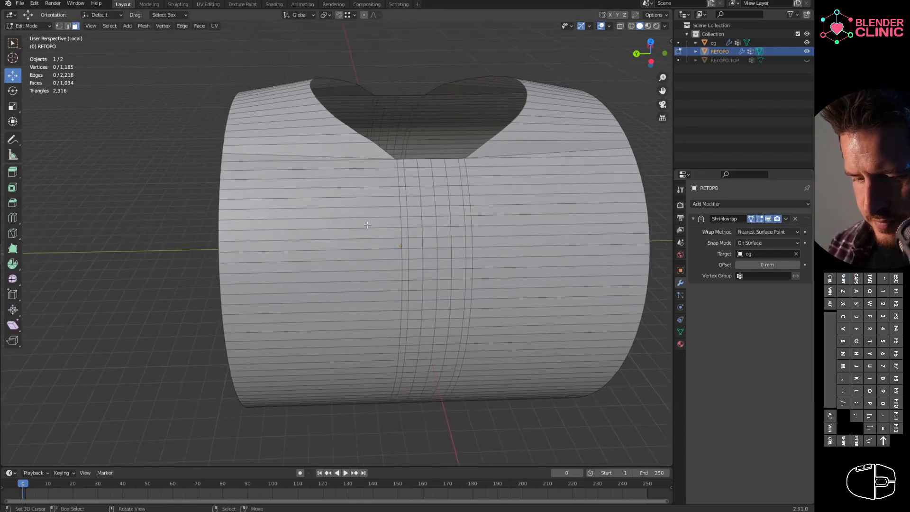
- Add 8 evenly spaced loop cuts around the cylinder between its near end and the central edge loops
key("ctrl+r")
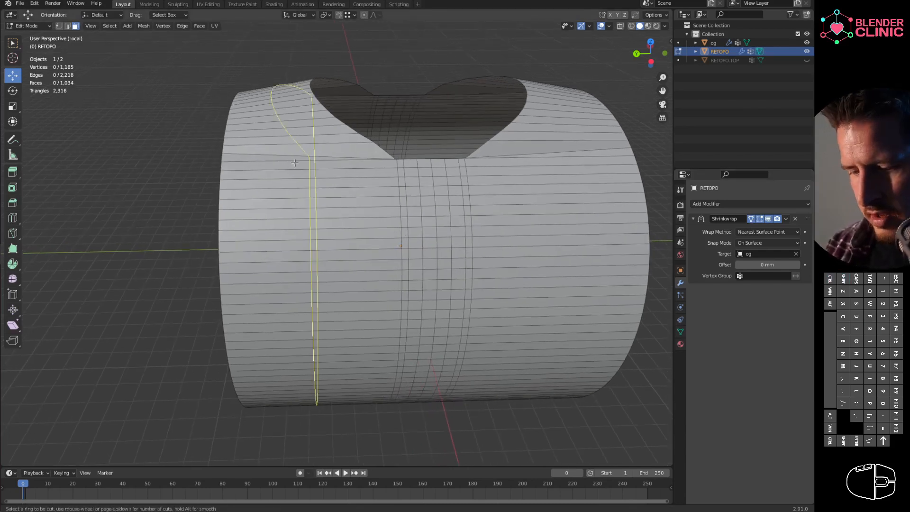
left_click(294, 162)
left_click(294, 169)
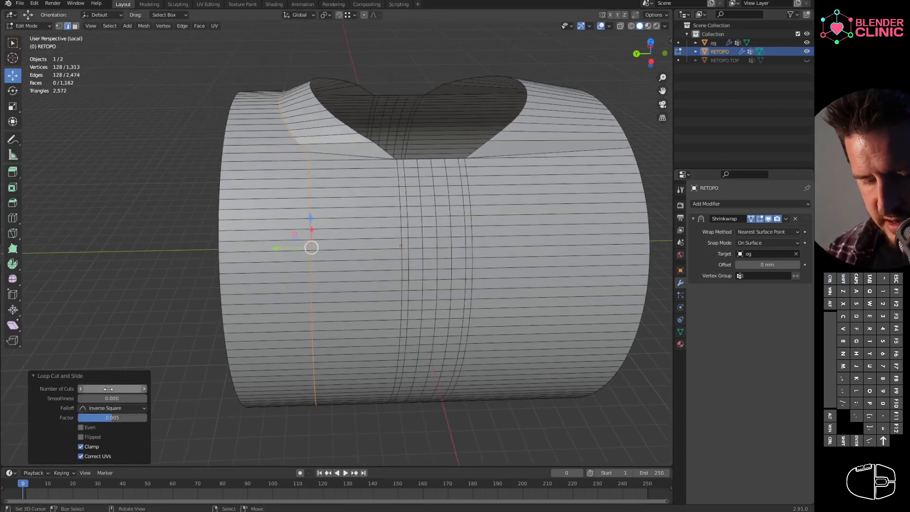
left_click_drag(112, 388, 115, 388)
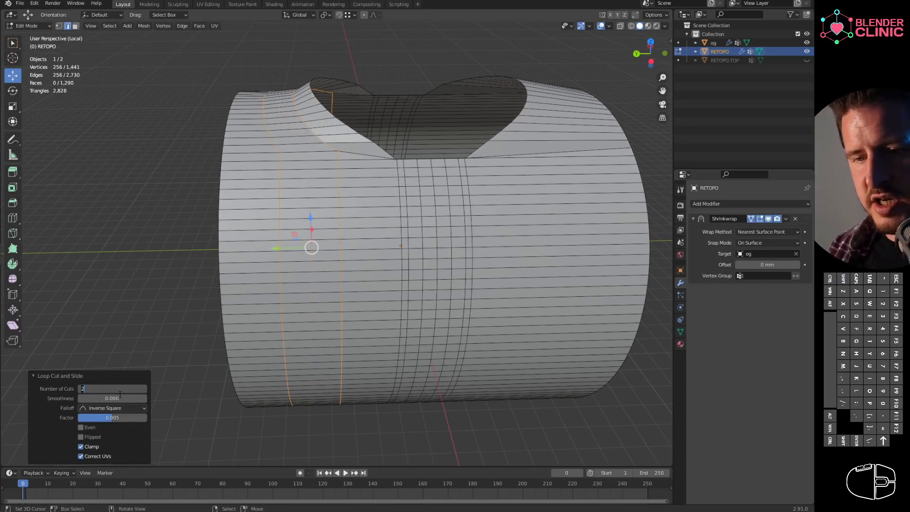
type("8")
key("Return")
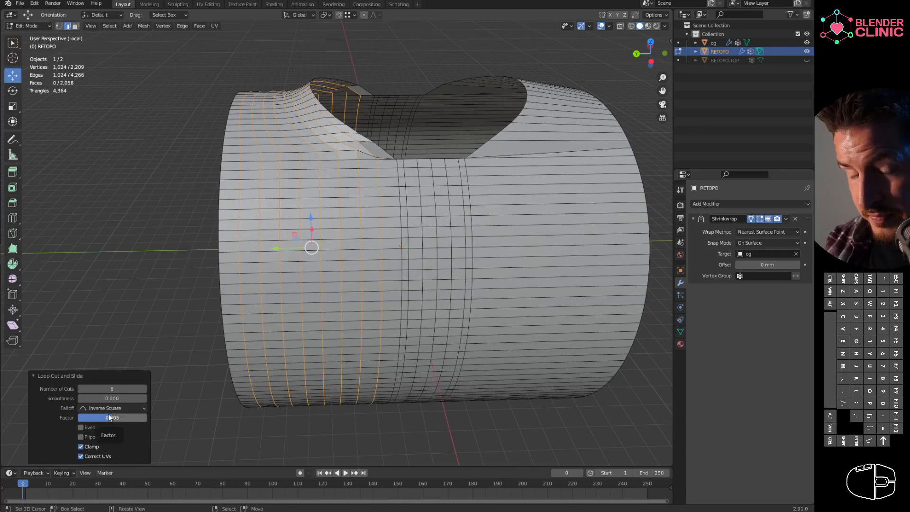
middle_click_drag(514, 274, 475, 228)
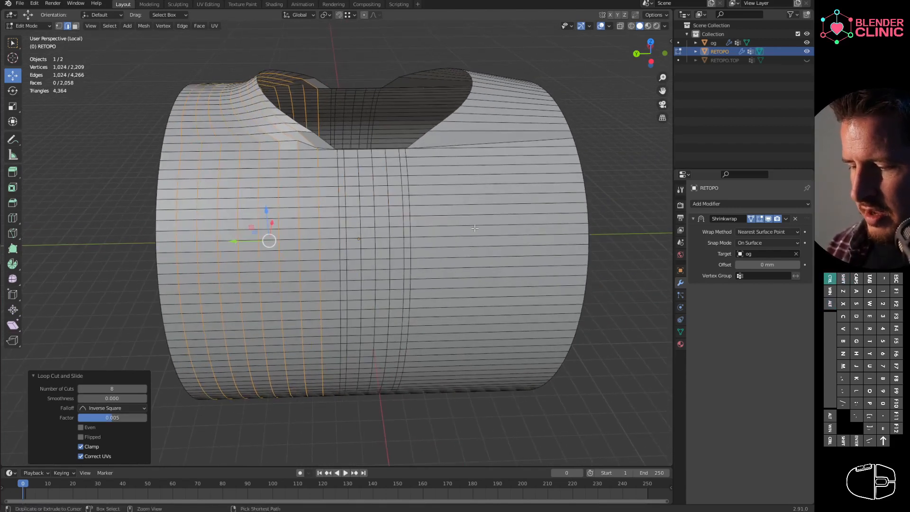
- Add 8 matching loop cuts around the other half of the cylinder, between the central edge loops and the far end
middle_click_drag(432, 271, 397, 265, "alt")
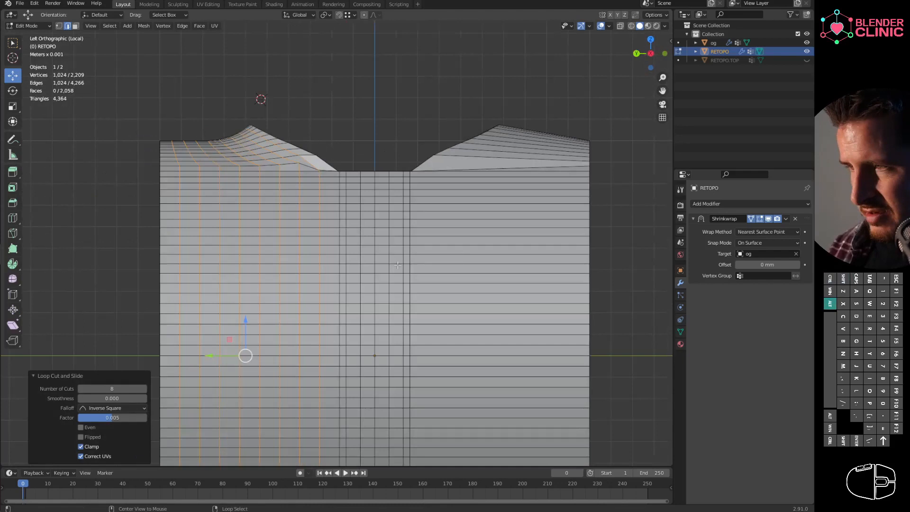
middle_click_drag(456, 251, 422, 197, "shift")
key("ctrl+r")
left_click(492, 88)
right_click(493, 87)
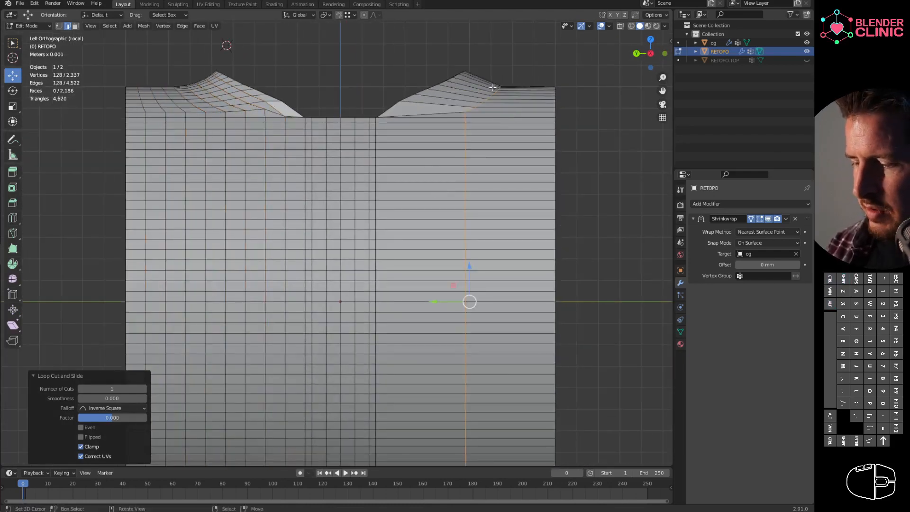
type("8")
key("Return")
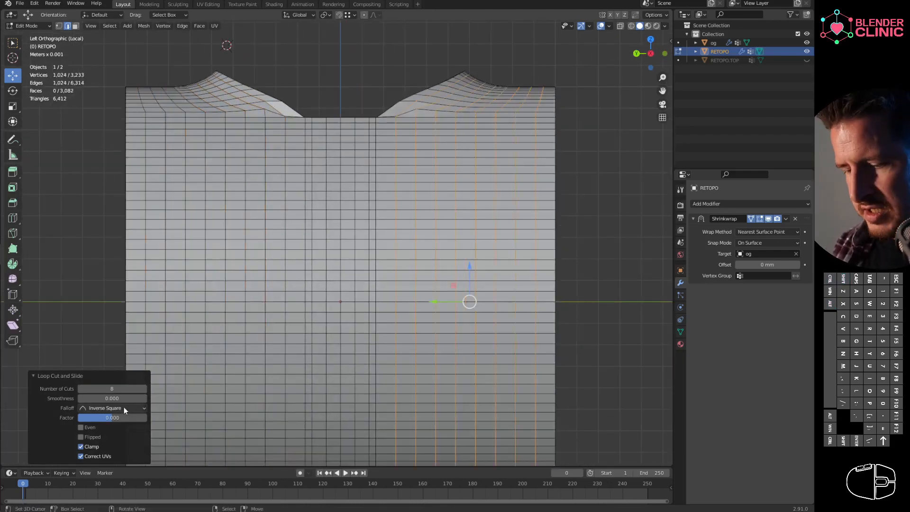
scroll(388, 267, "down", 5)
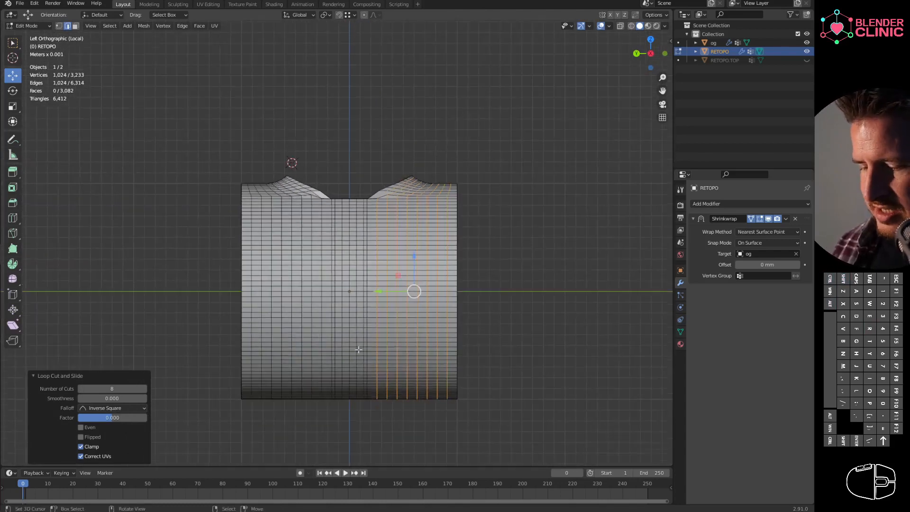
- Select the entire cylinder mesh and fatten it by about 2.16 mm with the Shrinkwrap modifier and its On Cage display active
key("alt+a")
key("a")
middle_click_drag(381, 281, 409, 262)
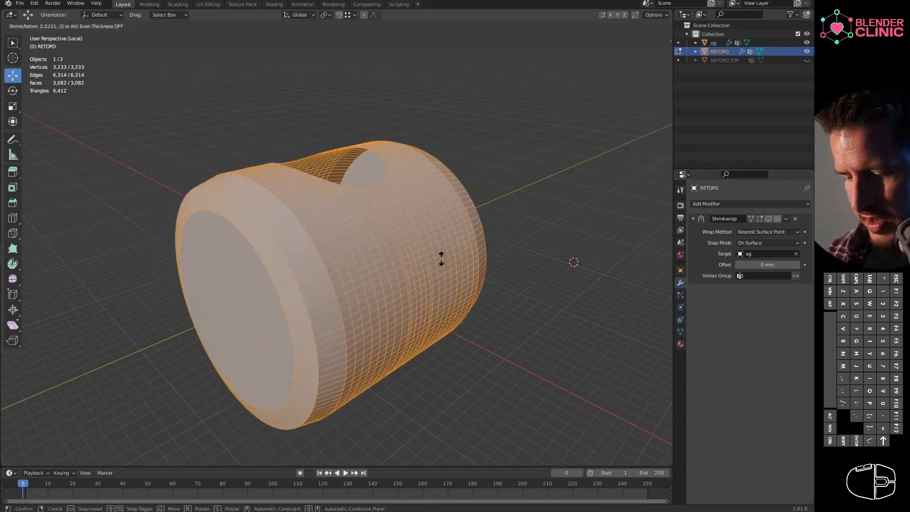
right_click(449, 256)
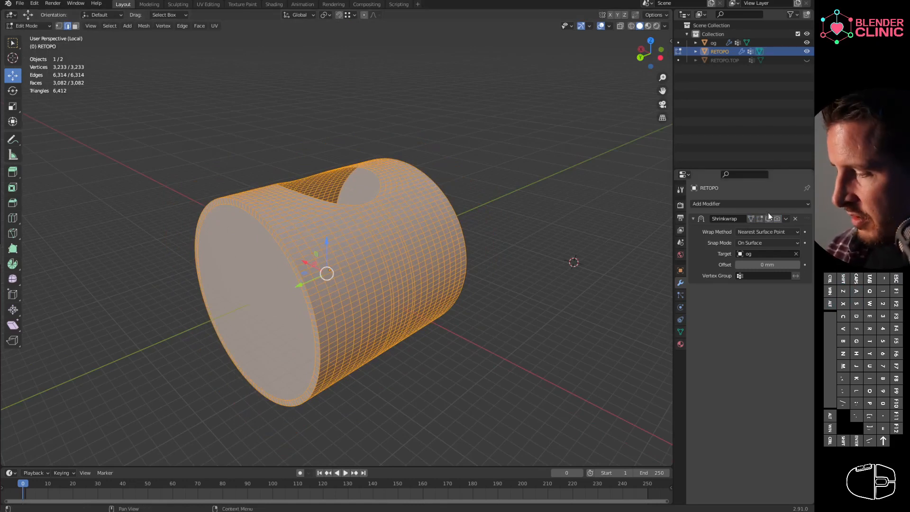
left_click(753, 218)
middle_click_drag(427, 285, 395, 289)
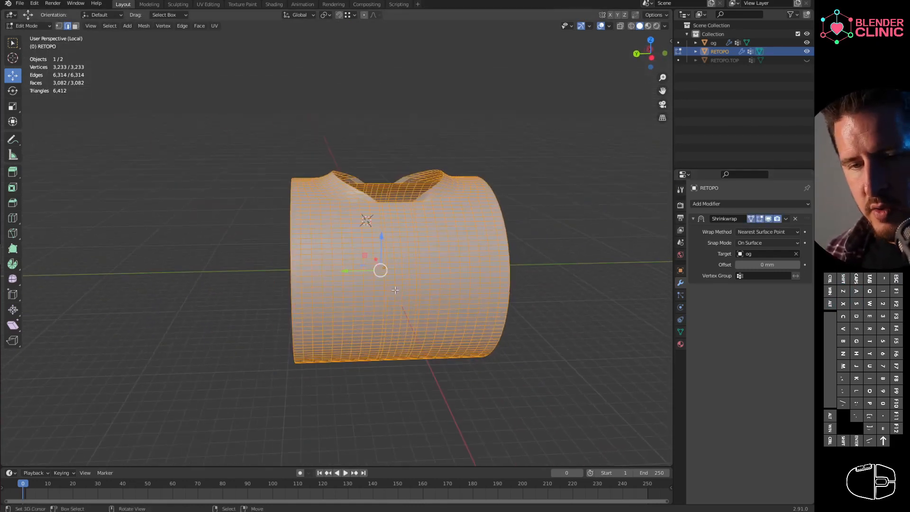
key("alt+s")
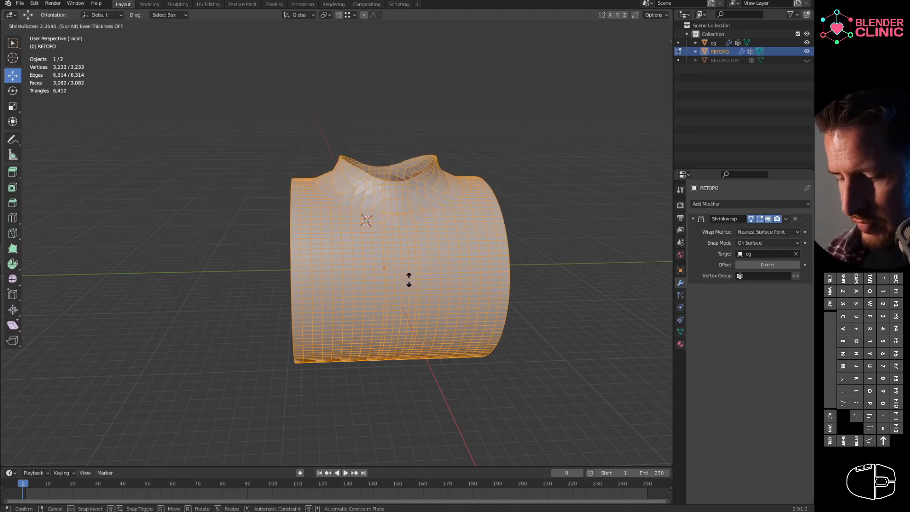
left_click(408, 280)
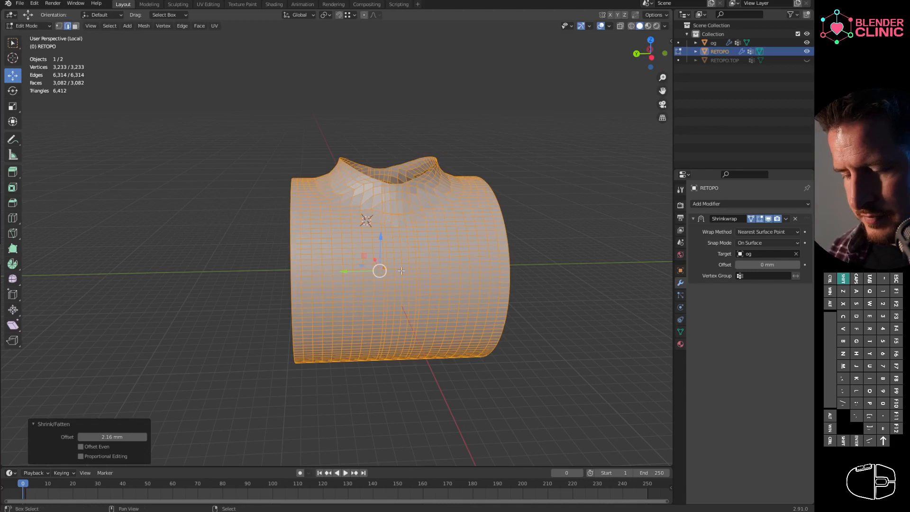
- Fine-tune the whole cylinder mesh with Shrink/Fatten, offsetting it about 0.18 mm outward and about 1.44 mm back inward
key("alt+s")
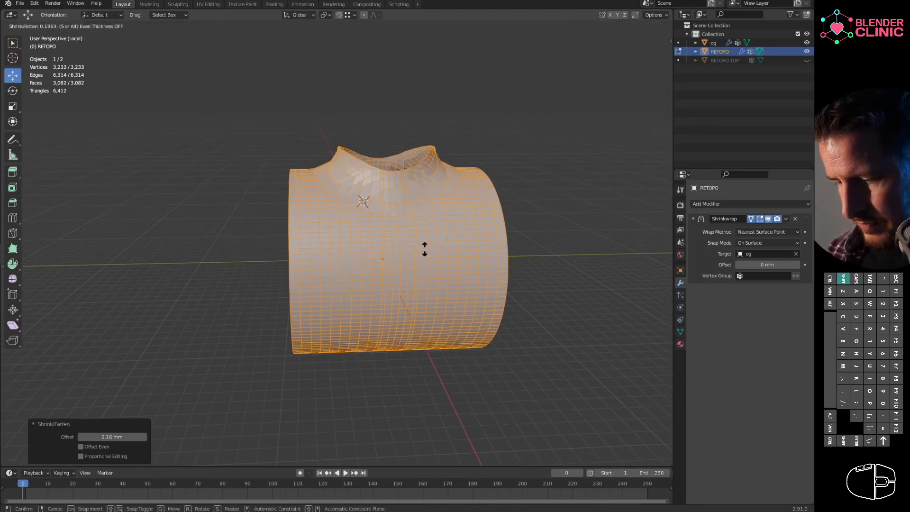
left_click(425, 250)
scroll(421, 242, "up", 2)
middle_click_drag(410, 215, 477, 198)
scroll(447, 244, "up", 4)
key("alt+s")
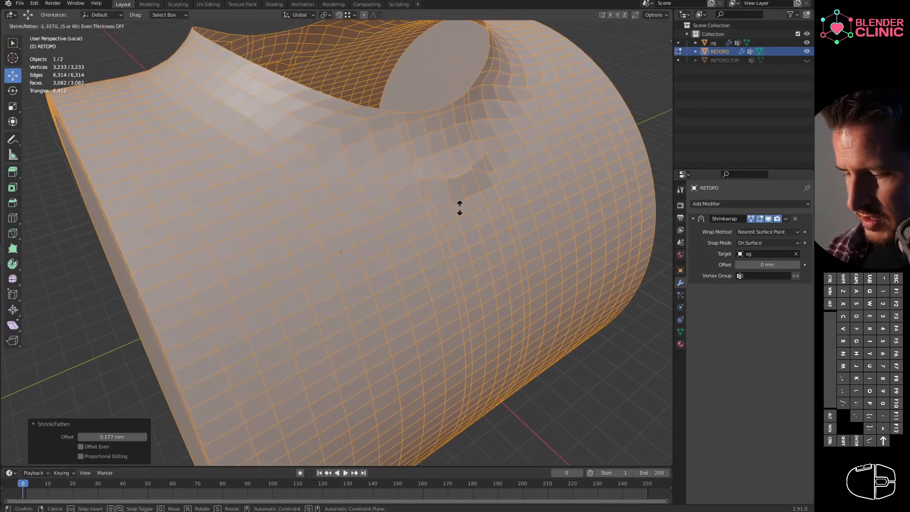
left_click(456, 210)
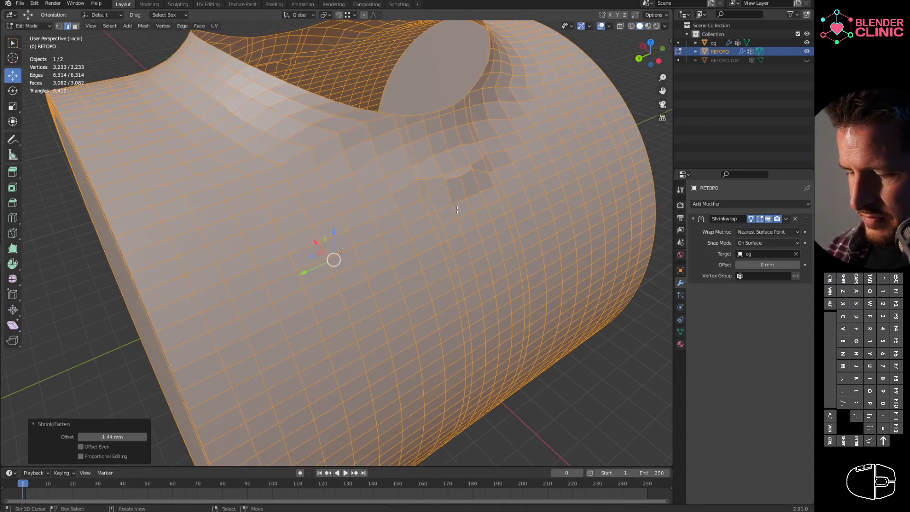
- Make one more slight Shrink/Fatten adjustment to the cylinder mesh and return to Object Mode
middle_click_drag(456, 211, 464, 232)
key("alt+s")
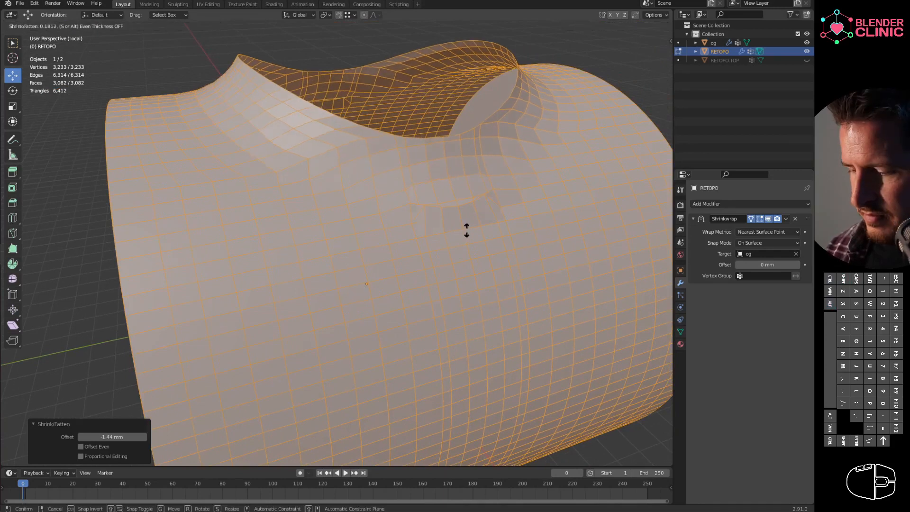
left_click(465, 232)
middle_click_drag(450, 220, 402, 230)
key("Tab")
middle_click_drag(447, 258, 536, 182)
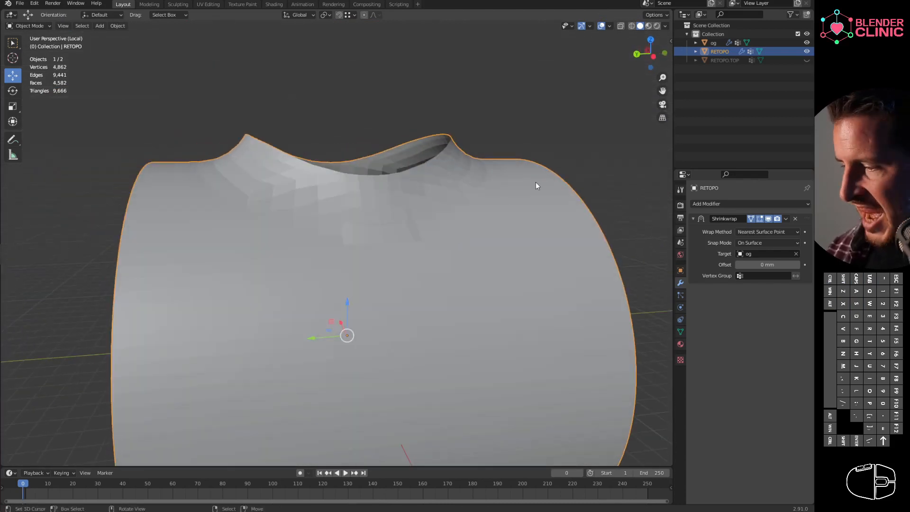
- Unhide the neck object RETOPO.TOP and add a Shrinkwrap modifier to it with og as the target
left_click(807, 60)
left_click(431, 127)
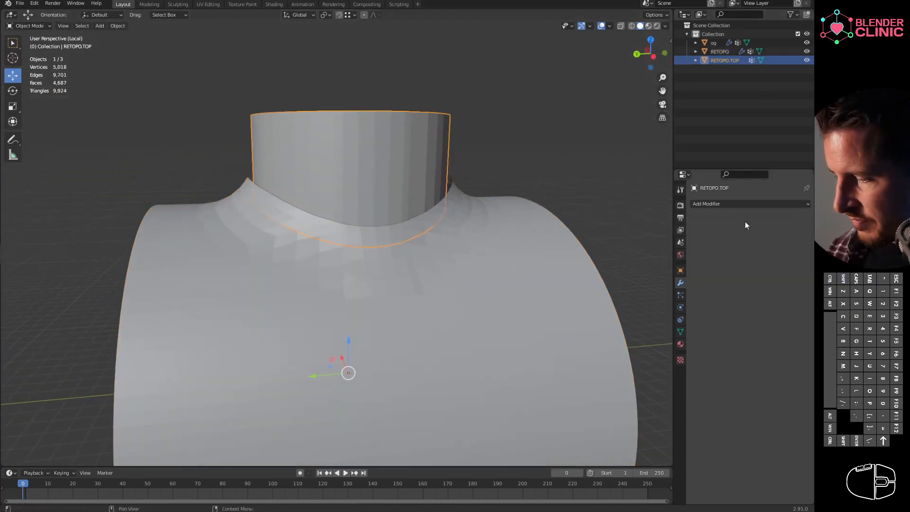
left_click(739, 203)
left_click(707, 306)
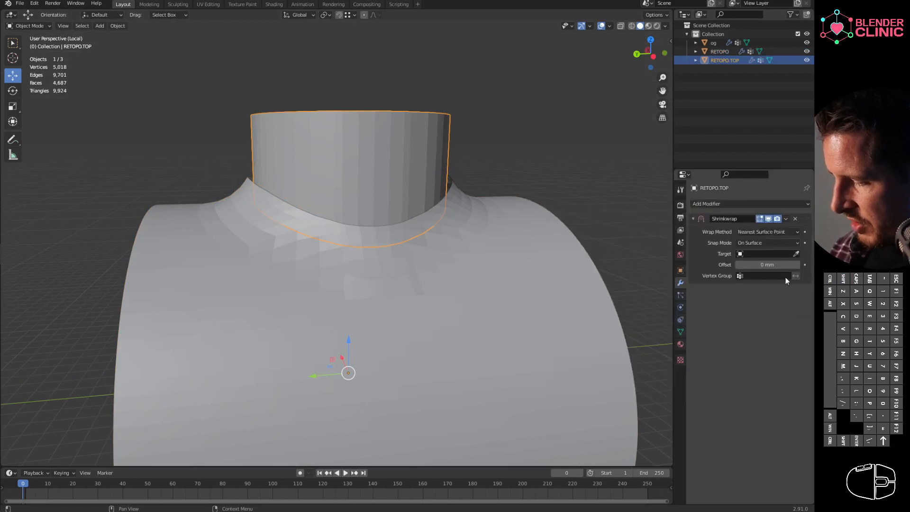
left_click(768, 254)
left_click(742, 267)
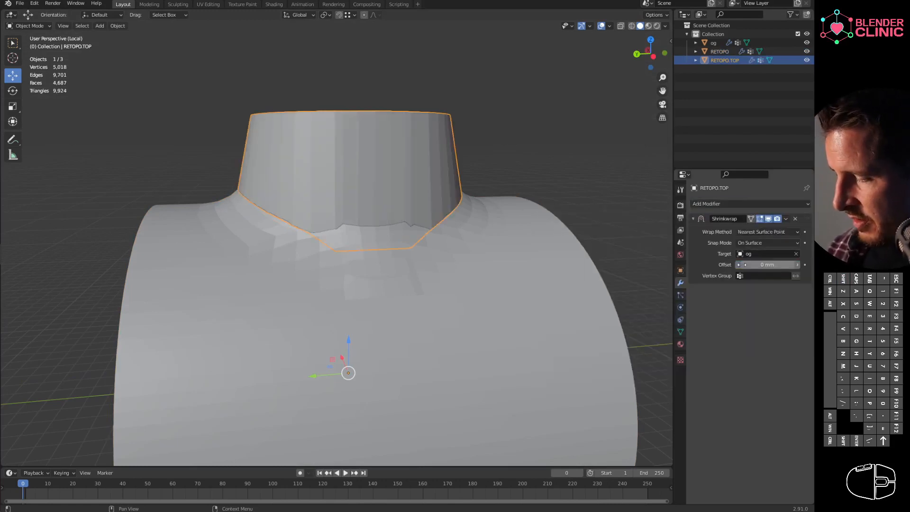
- Enable the neck Shrinkwrap's On Cage display and raise the neck's lower edge loop about 1.31 mm along Z
key("Tab")
left_click(438, 219, "alt")
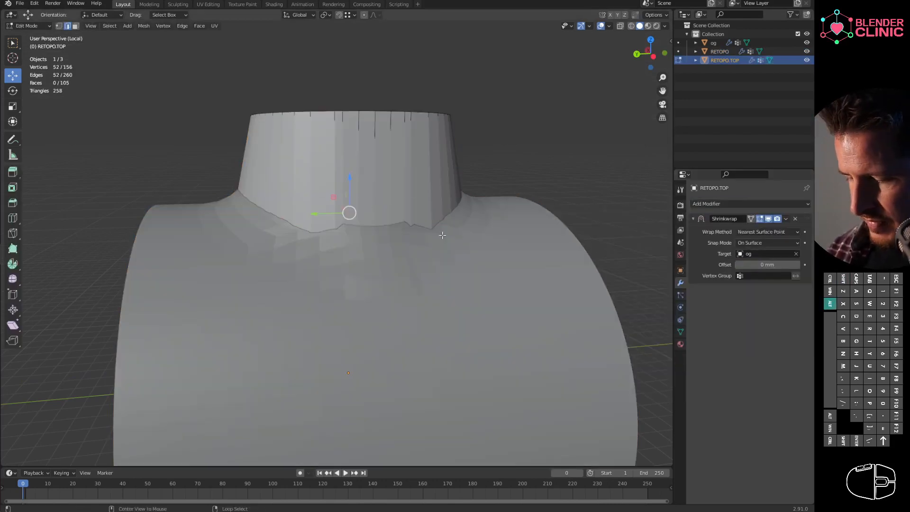
left_click(751, 218)
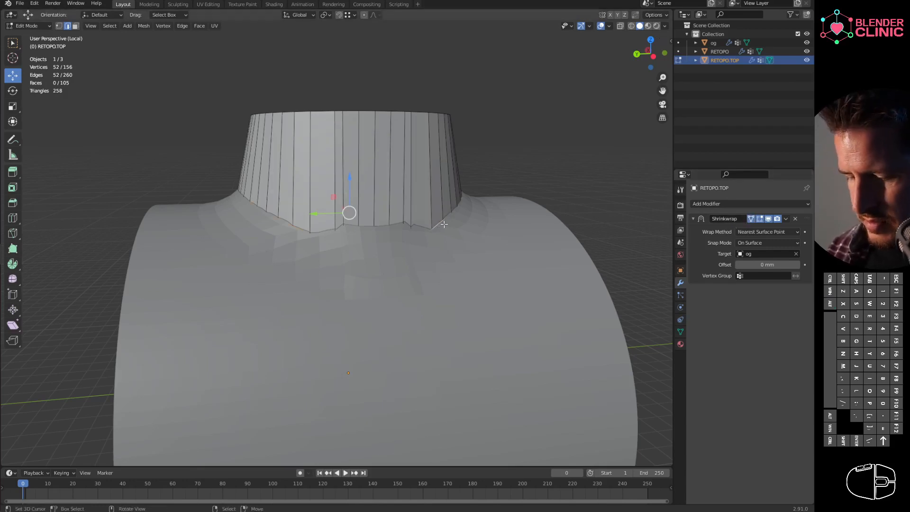
mouse_move(349, 176)
left_mouse_down()
mouse_move(354, 153)
mouse_move(352, 168)
left_mouse_up()
middle_click_drag(423, 220, 291, 205)
middle_click_drag(468, 203, 483, 234, "shift")
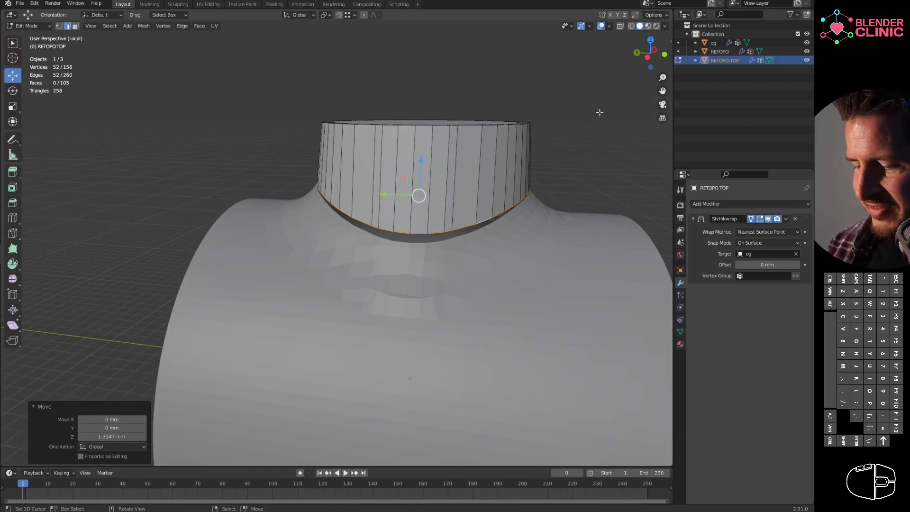
middle_click_drag(548, 169, 298, 200)
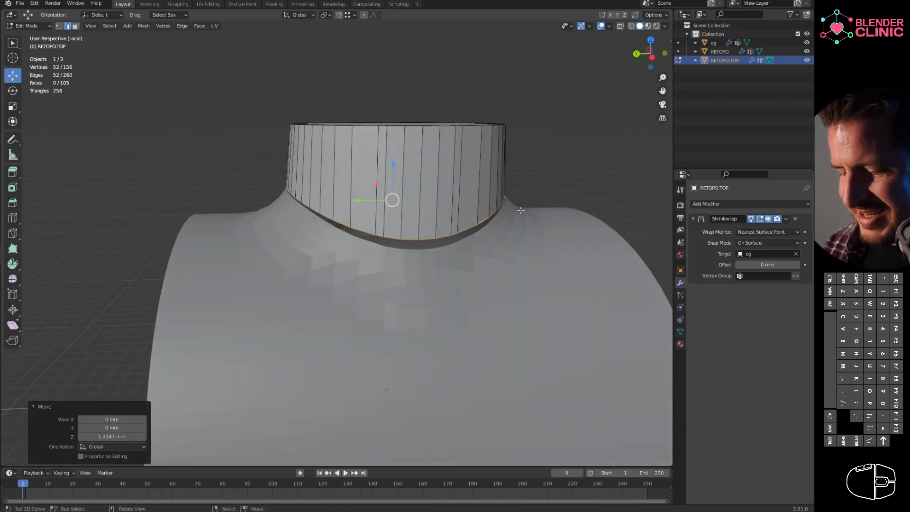
middle_click_drag(452, 248, 450, 248, "shift")
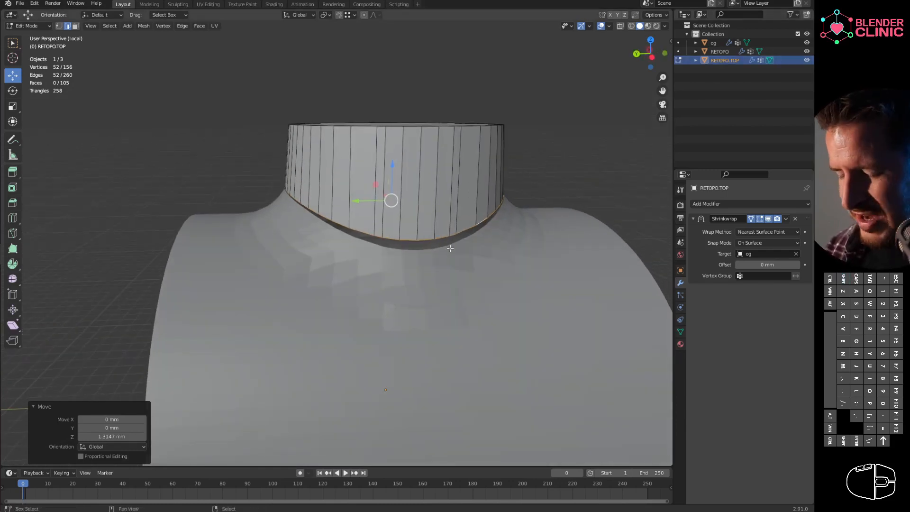
- Add several evenly spaced horizontal loop cuts around the neck wall
middle_click_drag(327, 223, 418, 198)
key("ctrl+r")
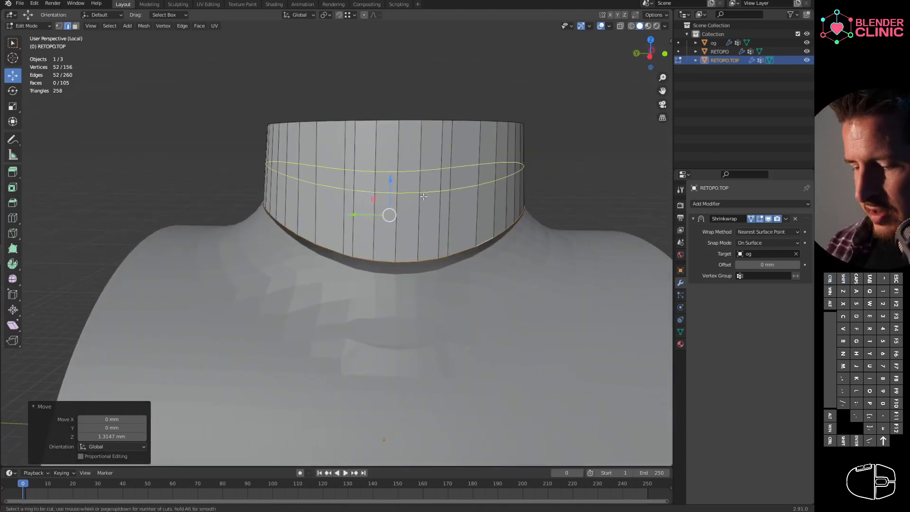
double_click(425, 195)
left_click_drag(107, 388, 124, 385)
left_click(81, 389)
- Join the neck with the RETOPO cylinder into one object and enter Edit Mode on it
middle_click_drag(418, 257, 327, 228)
key("Tab")
left_click(393, 264, "shift")
key("ctrl+j")
key("Tab")
- Switch to vertex selection and turn on vertex snapping and Auto Merge Vertices for stitching the neck to the cylinder
left_click(495, 244, "alt")
left_click(58, 26)
left_click(364, 220)
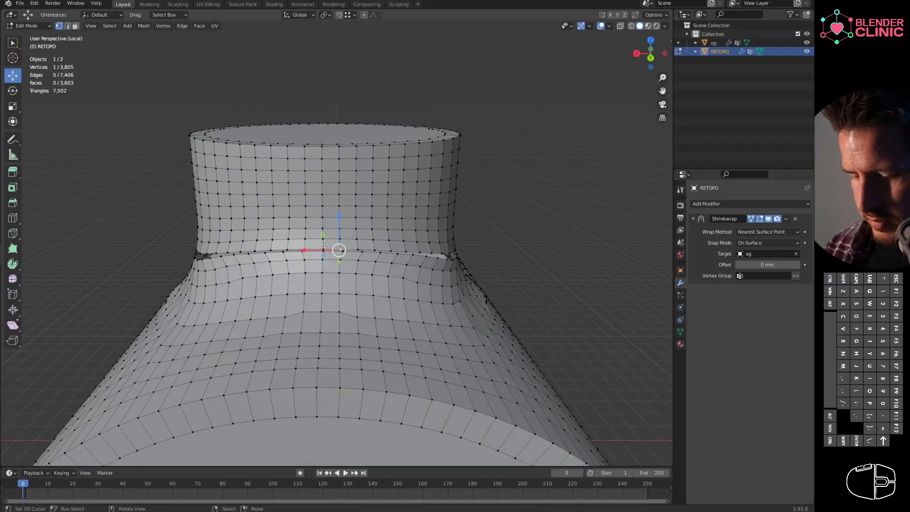
left_click(356, 15)
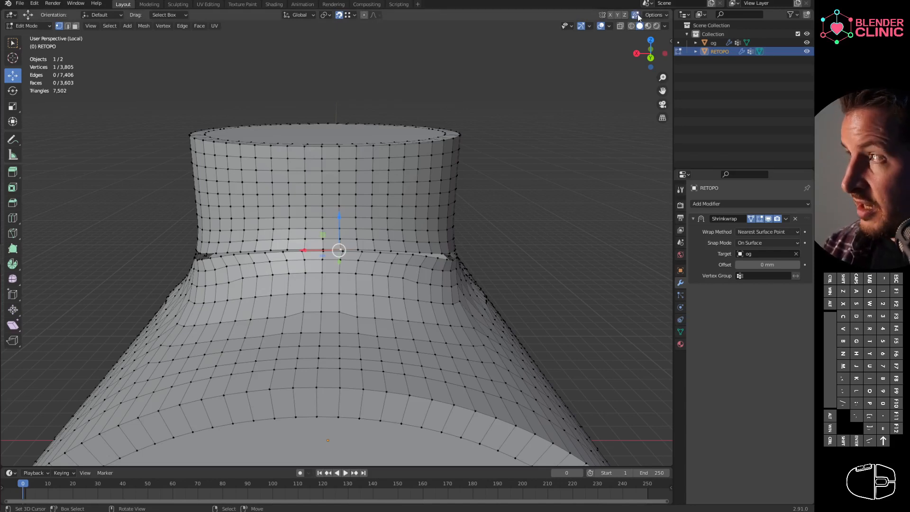
- Inspect the gap between neck and cylinder up close, comparing it with the Shrinkwrap's On Cage display off and on
middle_click_drag(406, 275, 432, 265, "shift")
middle_click_drag(433, 265, 426, 209, "ctrl")
middle_click_drag(384, 156, 407, 258, "shift")
middle_click_drag(365, 316, 376, 271, "shift")
middle_click_drag(386, 301, 367, 281)
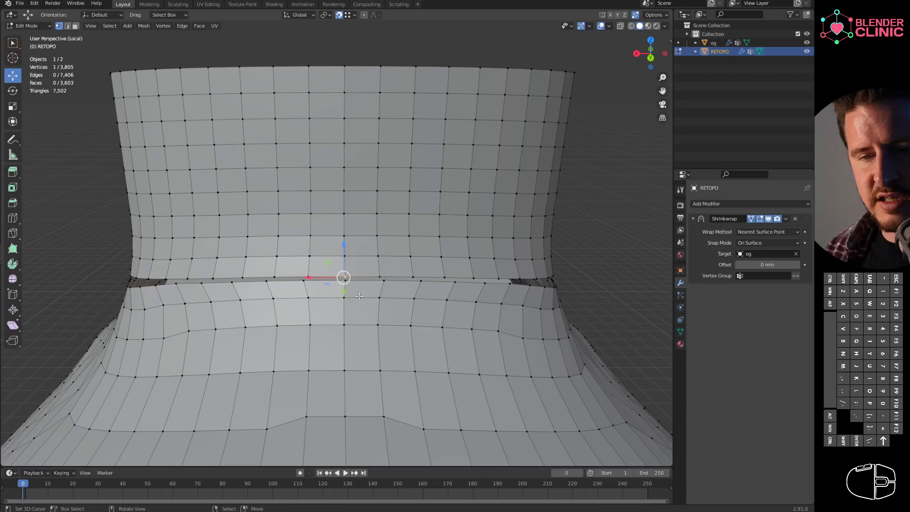
scroll(349, 276, "up", 3)
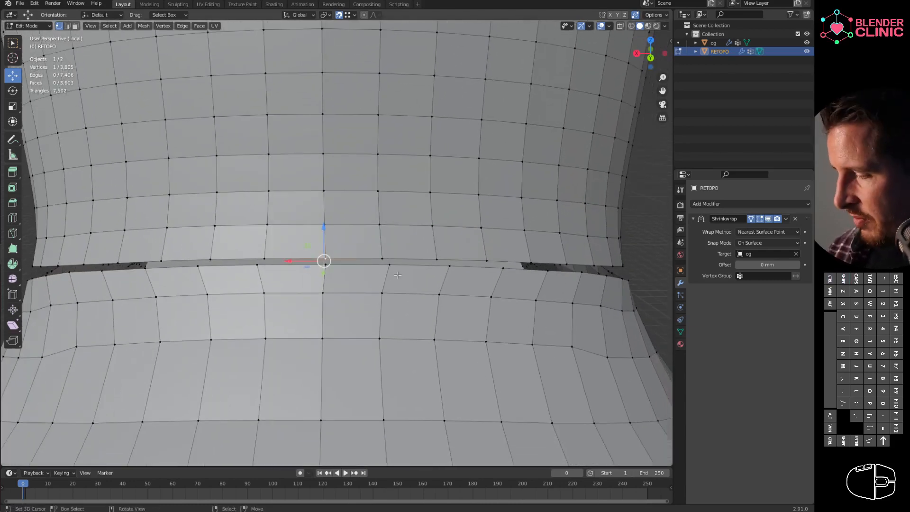
left_click(750, 219)
left_click(749, 220)
left_click(749, 220)
left_click(750, 219)
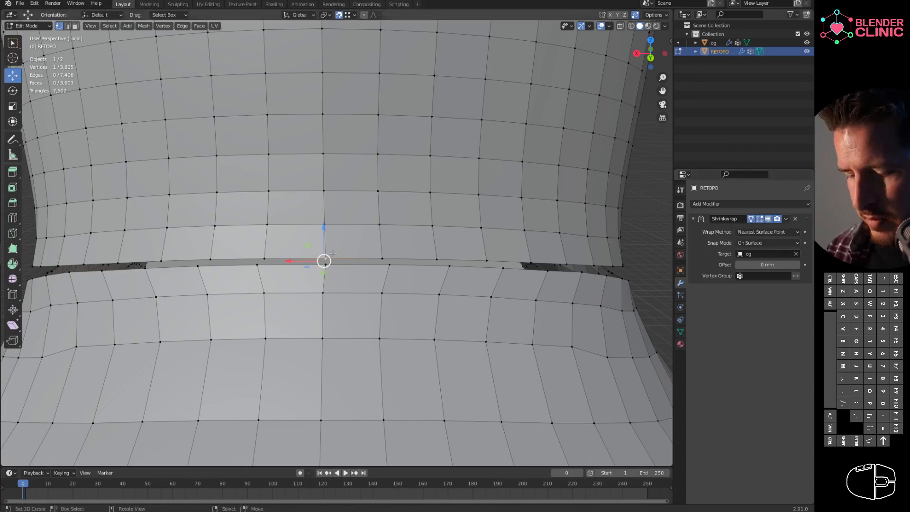
- Snap the neck's lower-rim vertices at the middle of the gap onto the matching cylinder-rim vertices, merging each pair
left_click_drag(327, 258, 322, 263)
left_click_drag(382, 259, 381, 266)
middle_click_drag(451, 279, 407, 265)
left_click_drag(331, 247, 432, 256)
left_click(413, 247)
- Continue merging lower-rim neck vertices onto the cylinder rim, working along the seam toward the -X side
middle_click_drag(433, 256, 382, 249)
left_click(382, 250)
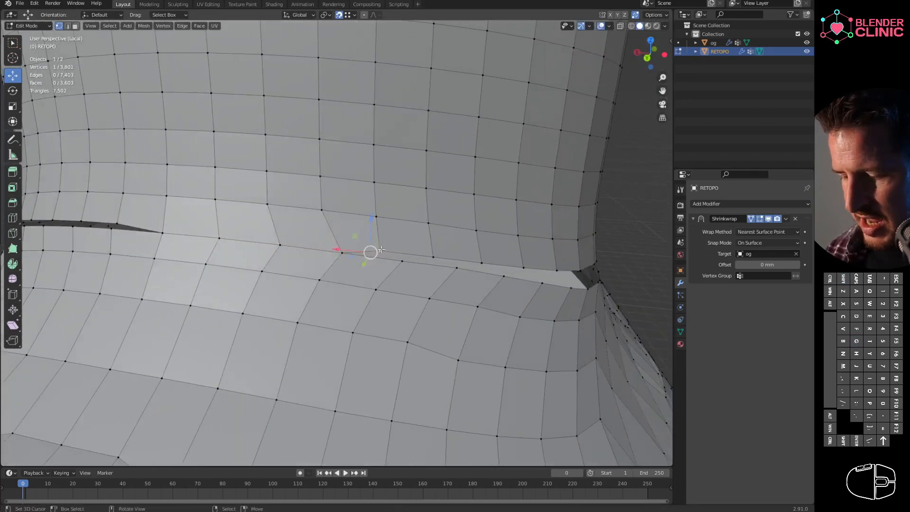
left_click_drag(381, 249, 456, 268)
middle_click_drag(457, 268, 334, 258)
left_click_drag(320, 244, 376, 254)
middle_click_drag(375, 254, 384, 272)
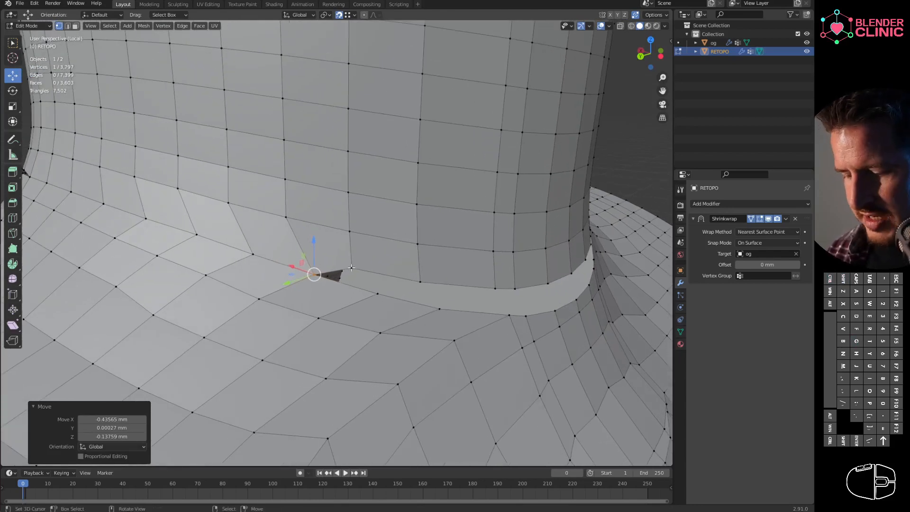
- Snap the next neck-rim vertices onto the cylinder rim where the seam starts to curve around the side
left_click_drag(351, 267, 377, 294)
middle_click_drag(378, 292, 390, 288)
middle_click_drag(329, 238, 357, 248)
left_click(356, 249)
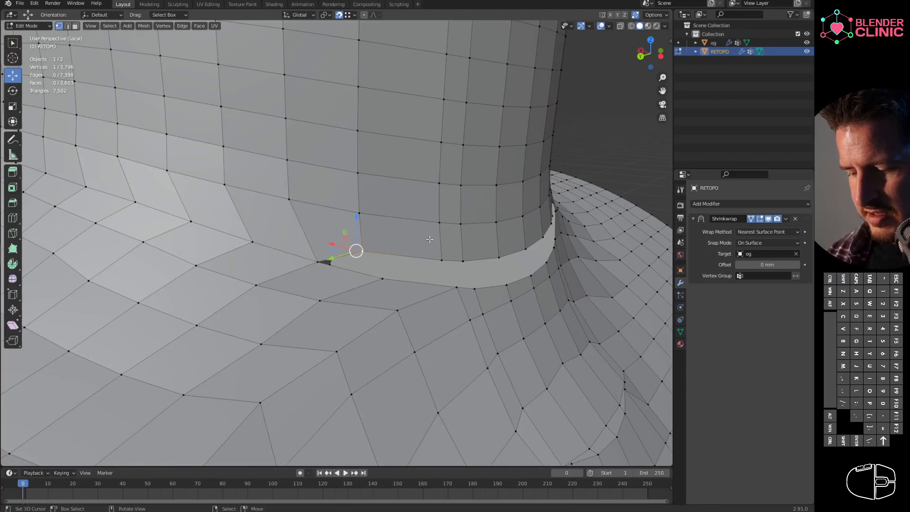
key("g")
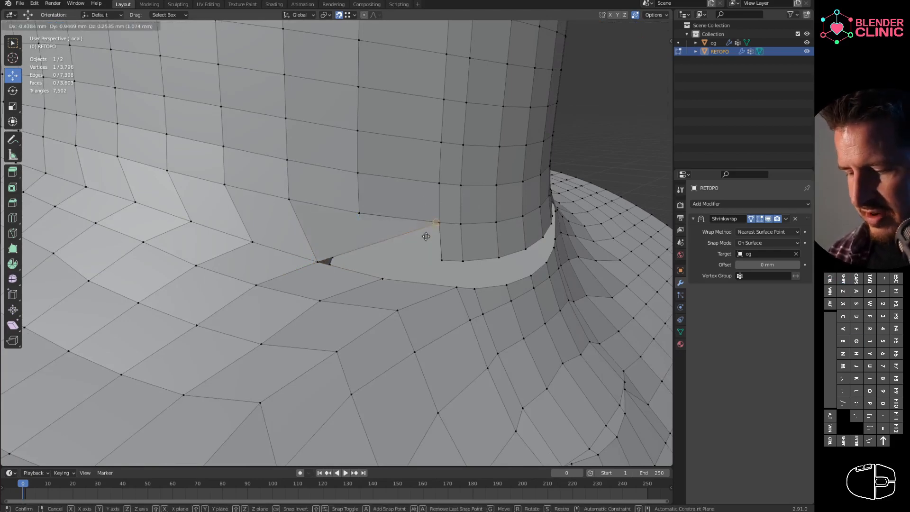
left_click(397, 272)
middle_click_drag(397, 272, 449, 245, "shift")
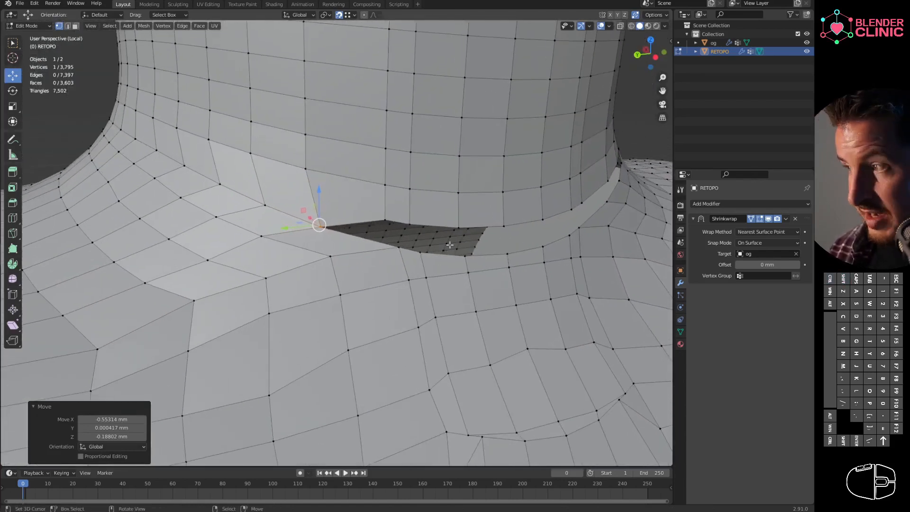
- Merge the next neck-rim vertices bordering the open hole onto their cylinder counterparts at the side of the junction
left_click(383, 219)
key("g")
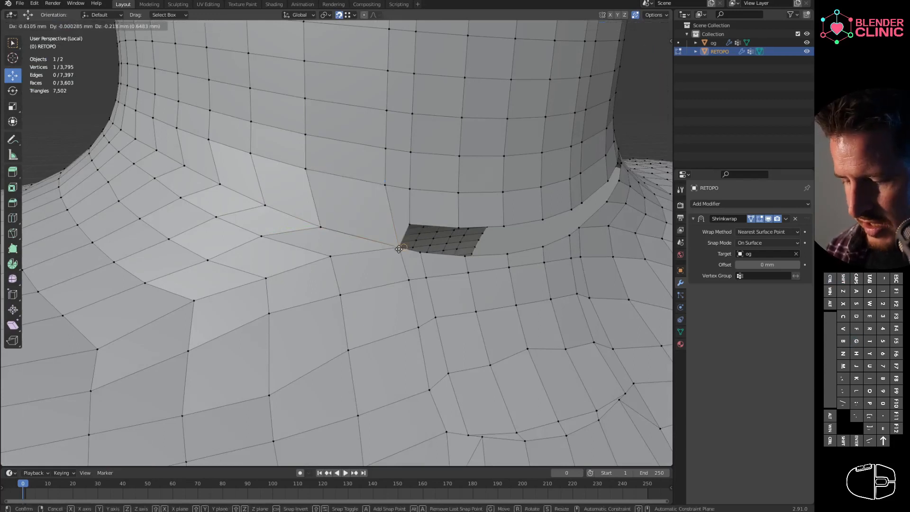
left_click(400, 248)
right_click(409, 224)
middle_click_drag(409, 224, 375, 219, "shift")
key("g")
left_click(364, 245)
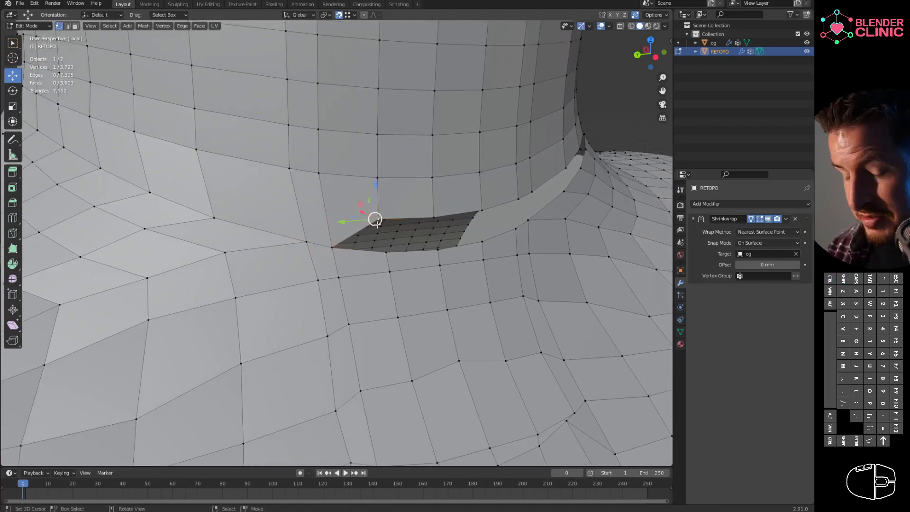
- Weld two more neck-rim vertices onto the cylinder rim to stitch the seam past the side's centre line
middle_click_drag(377, 222, 368, 235)
key("g")
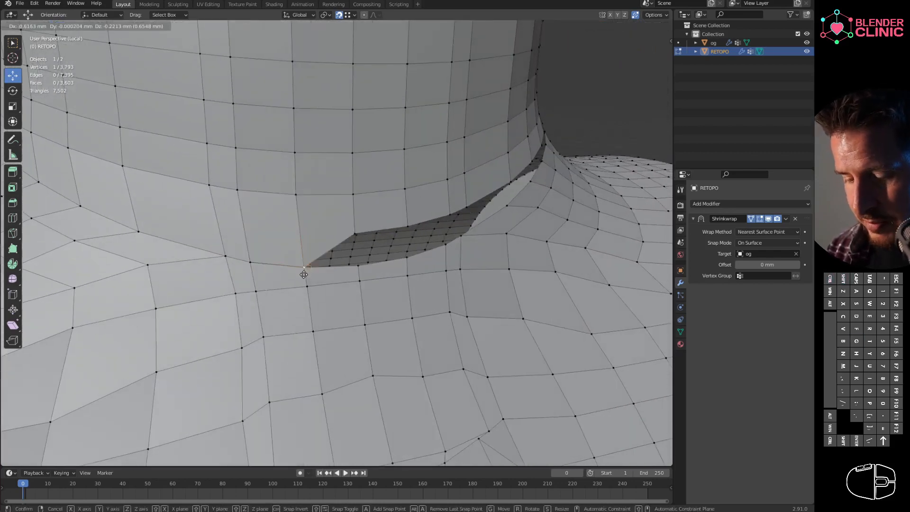
left_click(303, 274)
middle_click_drag(308, 264, 304, 246)
key("g")
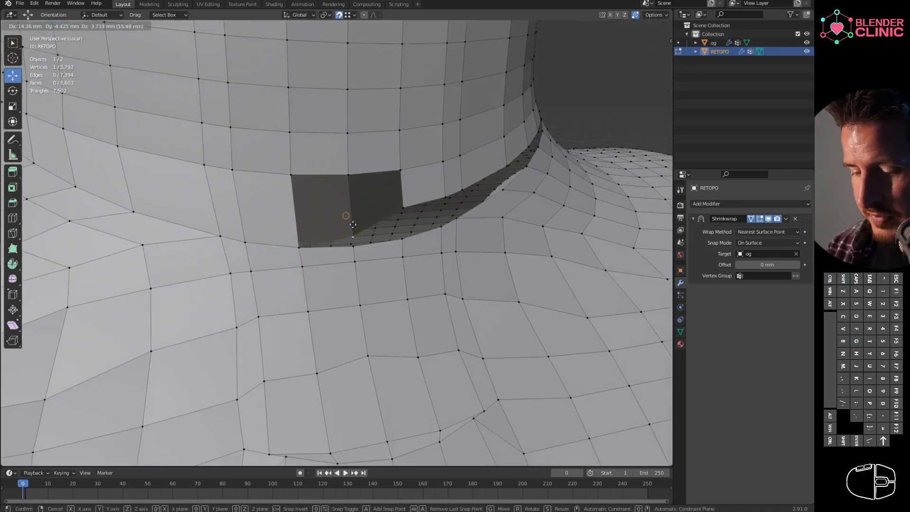
left_click(353, 248)
- Return to Object Mode and apply the Shrinkwrap modifier on RETOPO
scroll(291, 432, "down", 5)
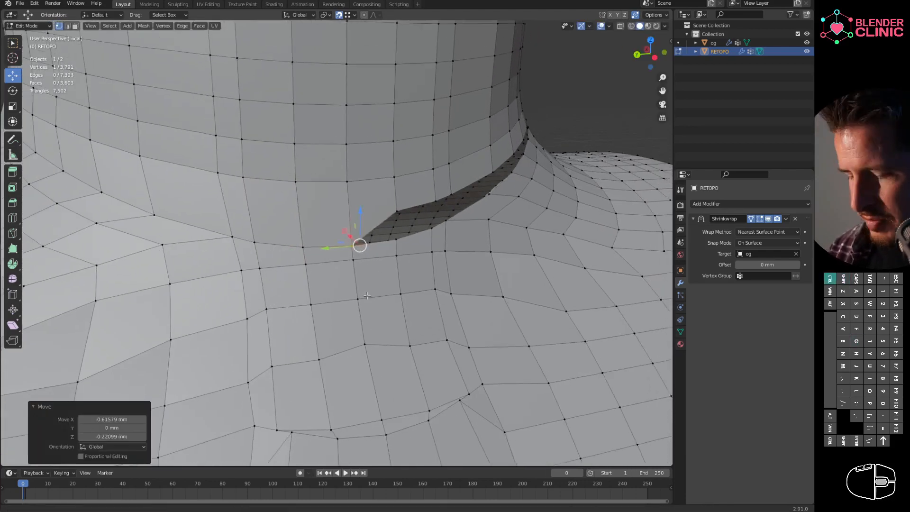
scroll(290, 432, "down", 4)
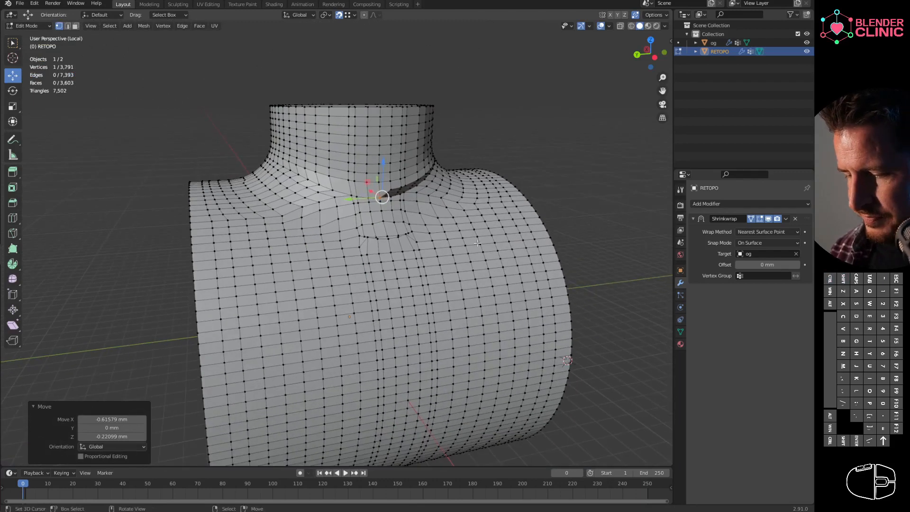
key("Tab")
middle_click_drag(281, 259, 450, 238)
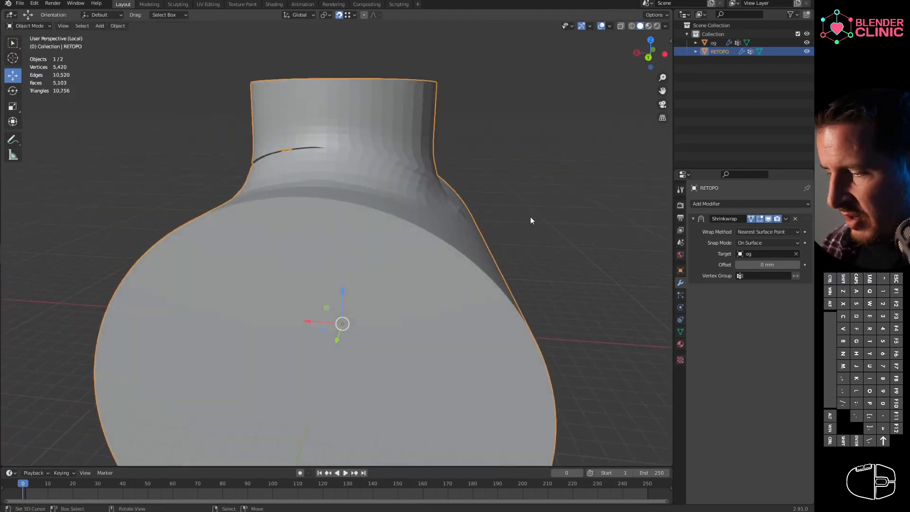
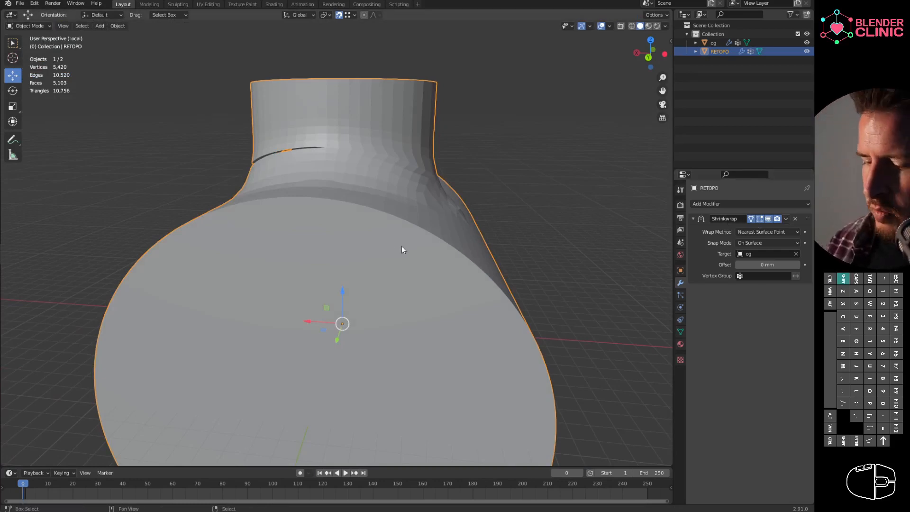
left_click(785, 218)
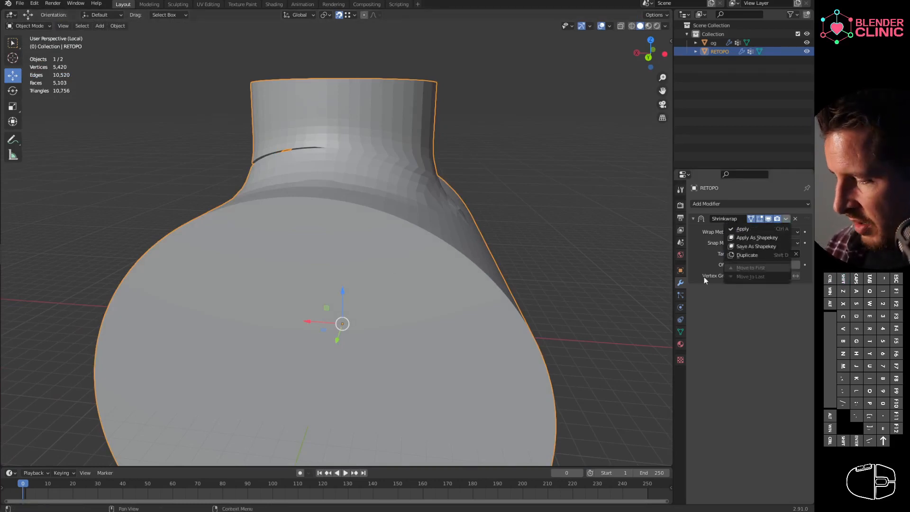
left_click(761, 230)
middle_click_drag(443, 307, 475, 296, "shift")
- In face selection mode, delete the cylinder's near end cap and the neck's top cap
key("Tab")
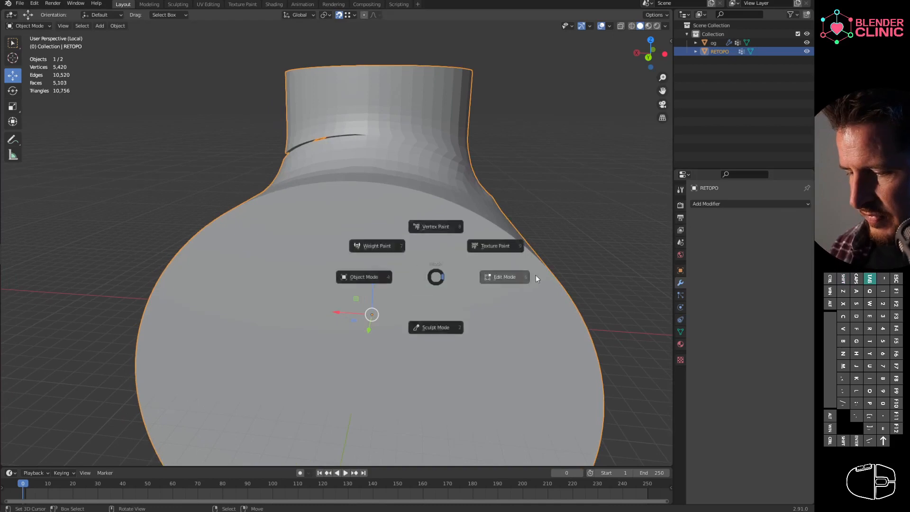
middle_click_drag(537, 308, 292, 337, "shift")
key("Tab")
key("Tab")
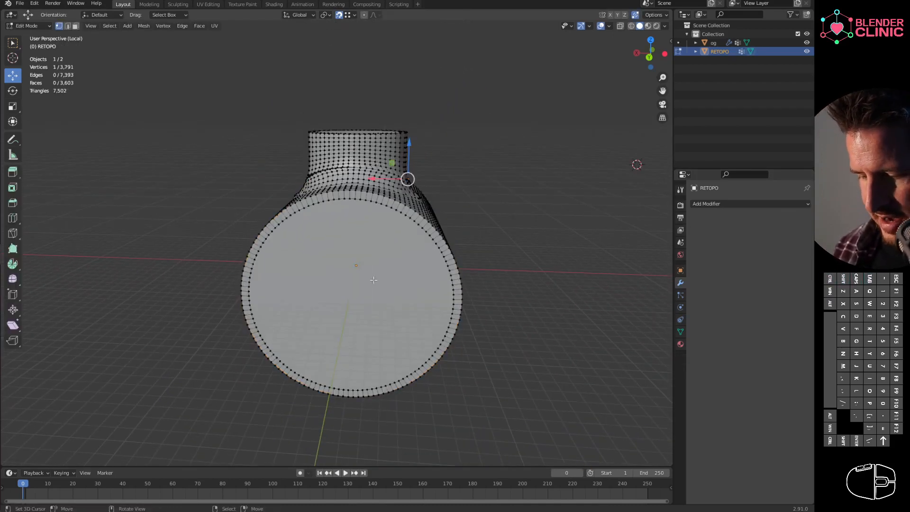
key("3")
left_click(344, 268)
middle_click_drag(344, 267, 366, 79)
left_click(365, 79, "shift")
key("x")
left_click(362, 84)
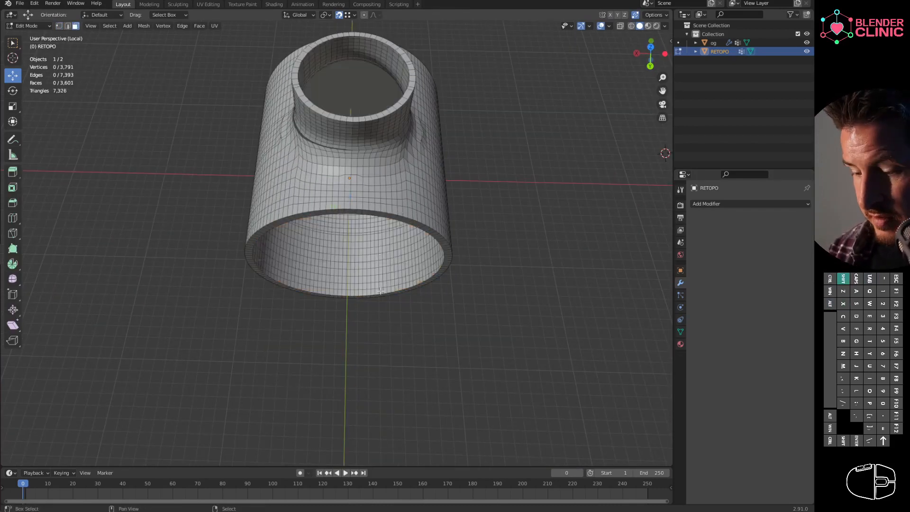
- In the back orthographic view with X-ray on, delete all vertices on the +X side of the centre line
key("KP_3")
key("ctrl+KP_1")
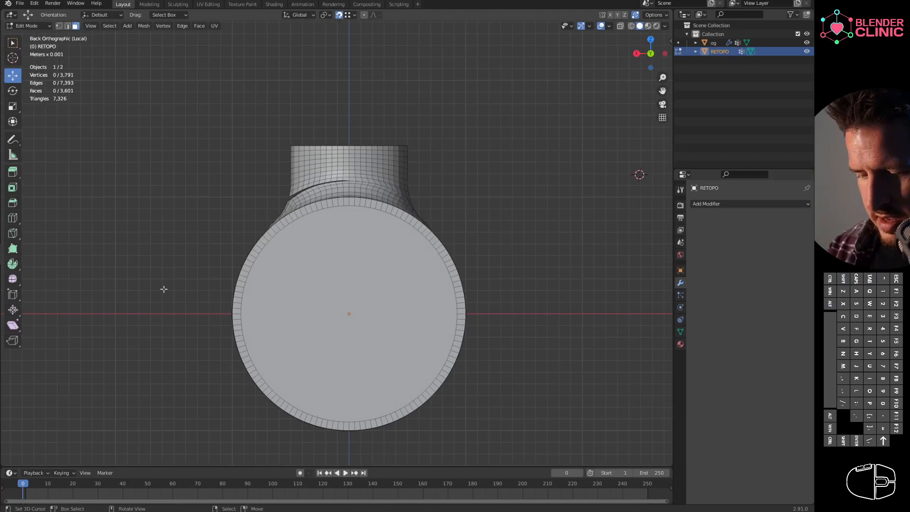
key("1")
left_click(619, 27)
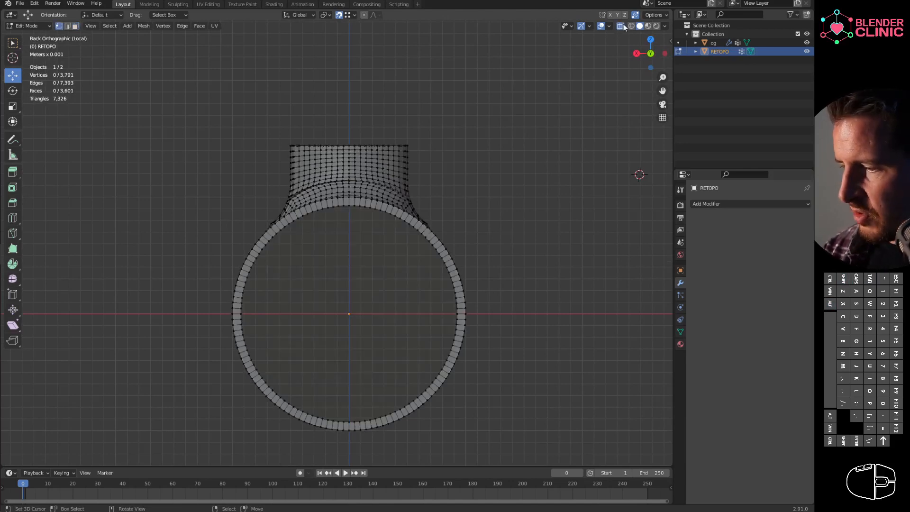
middle_click_drag(392, 275, 416, 254, "shift")
middle_click_drag(485, 258, 480, 284, "ctrl")
right_click(345, 192)
key("b")
left_click_drag(218, 86, 364, 428)
key("x")
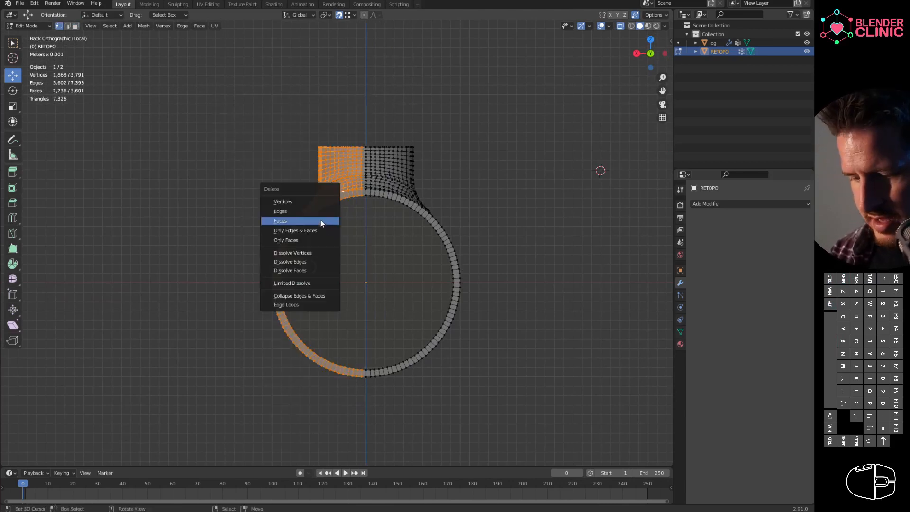
left_click(318, 204)
- In the left orthographic view, delete all vertices on the -Y half so that a quarter of the mesh remains
middle_click_drag(432, 237, 254, 301, "alt")
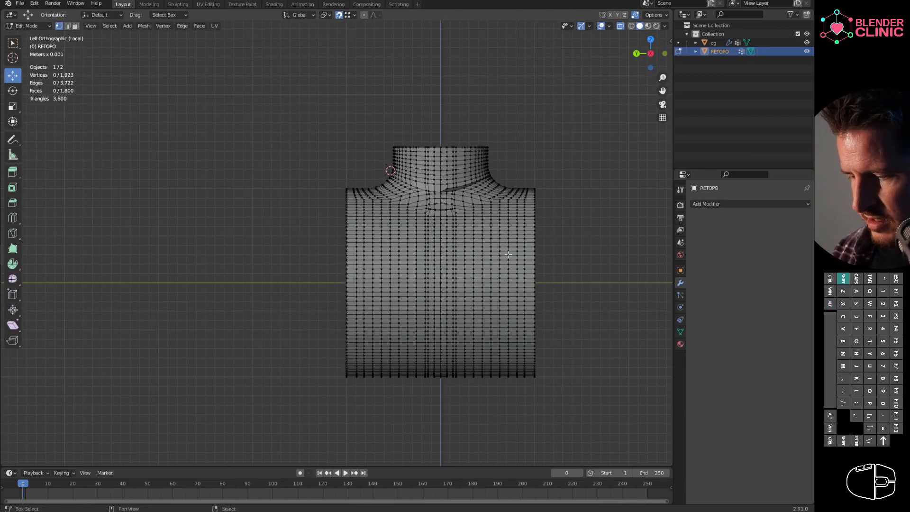
middle_click(439, 255, "alt")
left_click(343, 135)
key("b")
left_click_drag(344, 117, 505, 481)
key("x")
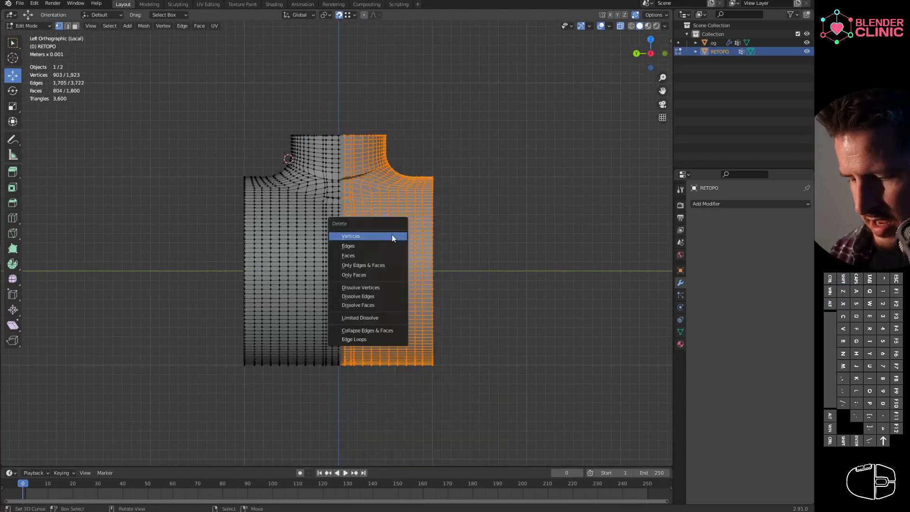
left_click(394, 238)
middle_click_drag(415, 300, 284, 295, "shift")
- Return to Object Mode and add a Mirror modifier to RETOPO with the X and Z axes enabled
key("Tab")
left_click(716, 205)
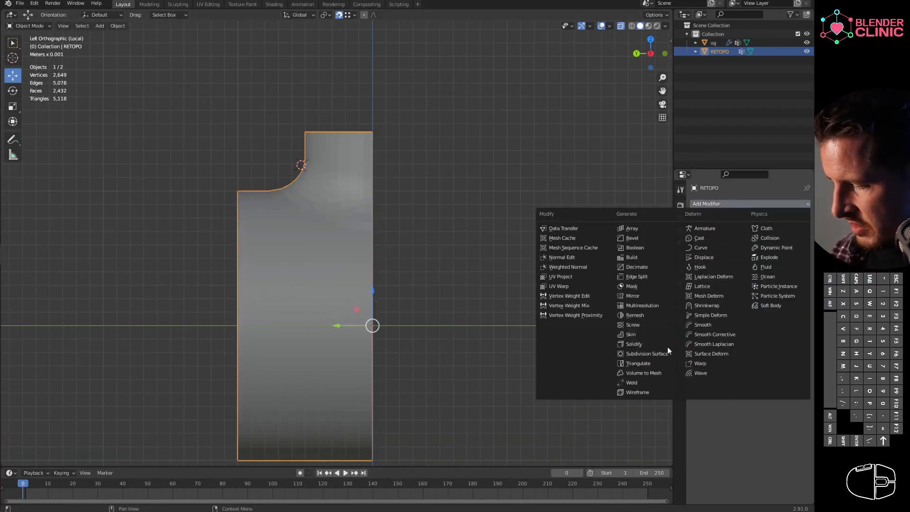
left_click(640, 295)
left_click(788, 231)
middle_click_drag(544, 305, 467, 316)
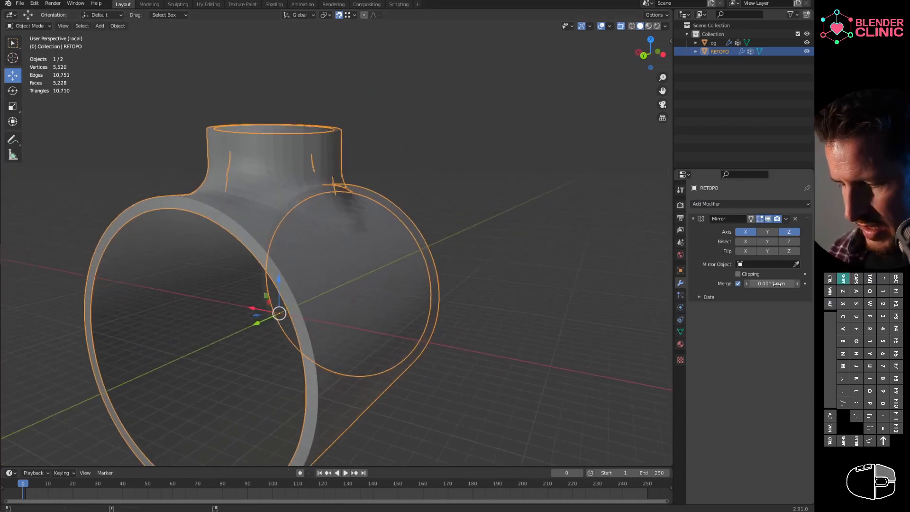
- Set the Mirror modifier's merge distance to 0.0022 mm and enable Clipping while in Edit Mode
left_click_drag(777, 284, 775, 284, "shift")
middle_click_drag(457, 284, 439, 269)
middle_click_drag(393, 239, 417, 284, "shift")
key("Tab")
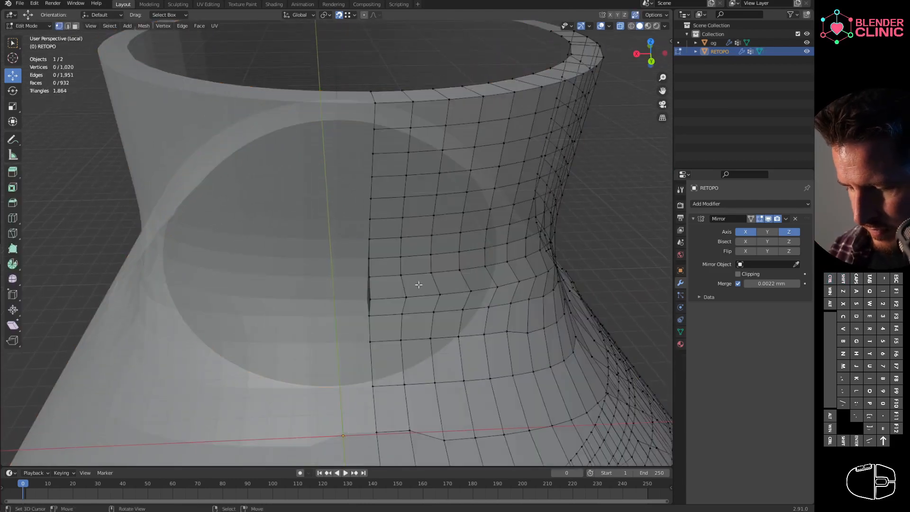
left_click(738, 274)
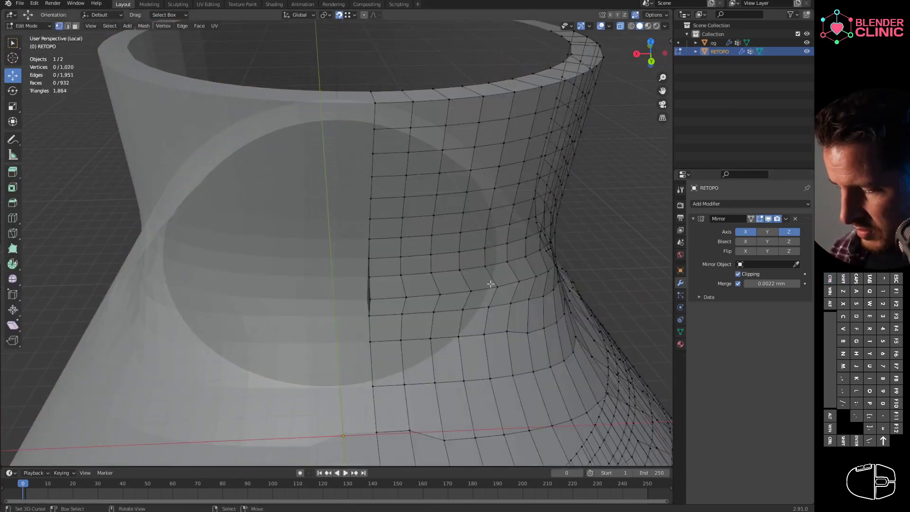
- Select the neck's centre seam edge loop, exclude its misaligned vertices, and snap the 3D cursor to the selection
left_click(374, 299, "alt")
left_click(370, 214, "alt")
middle_click_drag(369, 215, 361, 175, "shift")
key("c")
left_click_drag(358, 195, 361, 248, "shift")
right_click(371, 239)
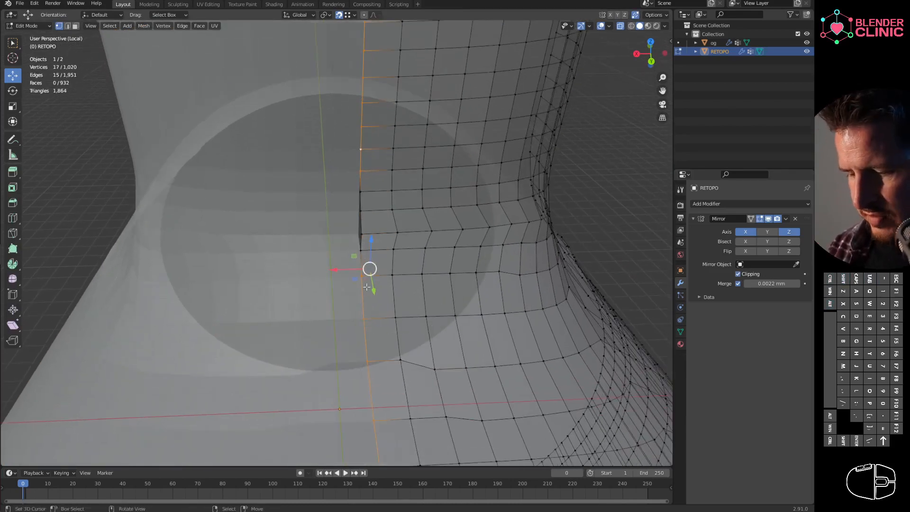
scroll(371, 239, "down", 4)
middle_click_drag(416, 285, 417, 242, "shift")
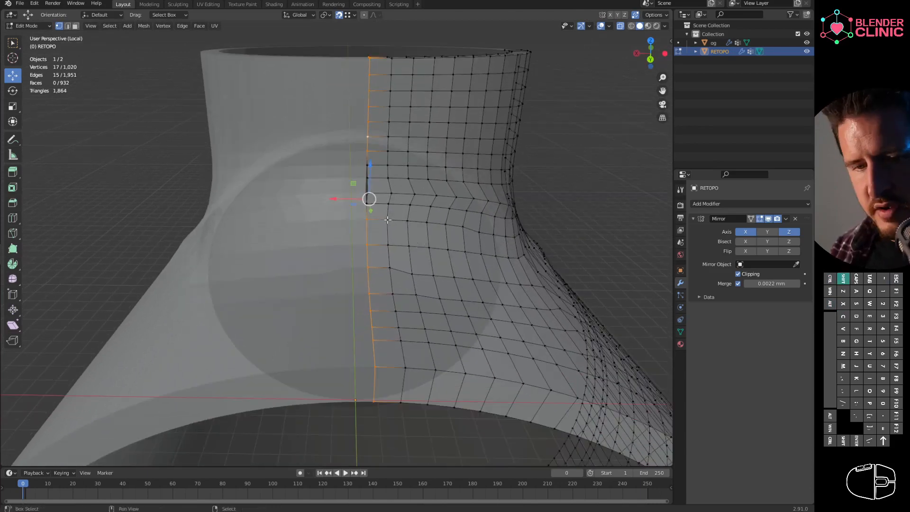
key("shift+s")
- In the back orthographic view, add the excluded seam vertices back and scale the loop to 0 along X
mouse_move(397, 212)
middle_mouse_down("alt")
mouse_move(449, 244)
mouse_move(397, 223)
middle_mouse_up("alt")
key("c")
left_click_drag(367, 167, 363, 200)
key("Escape")
key("s")
key("x")
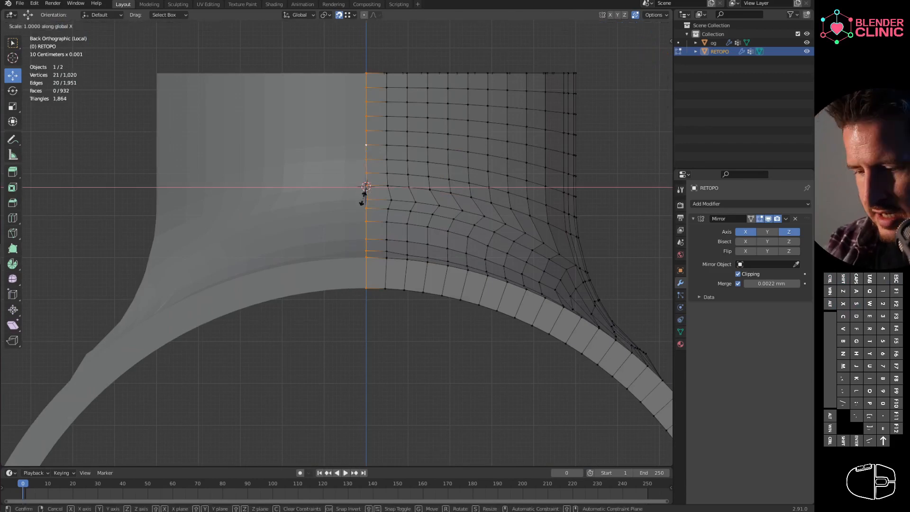
key("0")
key("Return")
- In the left orthographic view, select the centre seam loop without its uneven junction vertices and snap the 3D cursor to it
middle_click_drag(363, 198, 244, 207, "alt")
left_click(422, 308, "alt+shift")
middle_click_drag(422, 307, 400, 265, "shift")
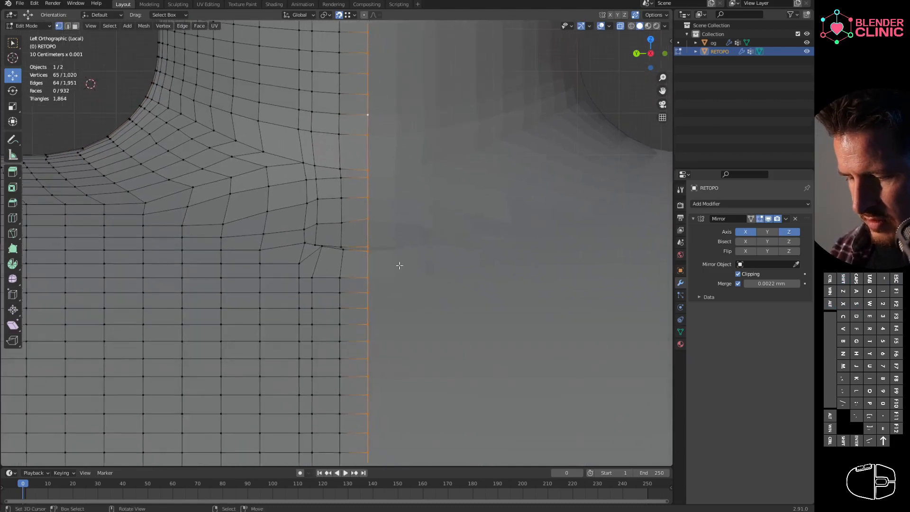
key("c")
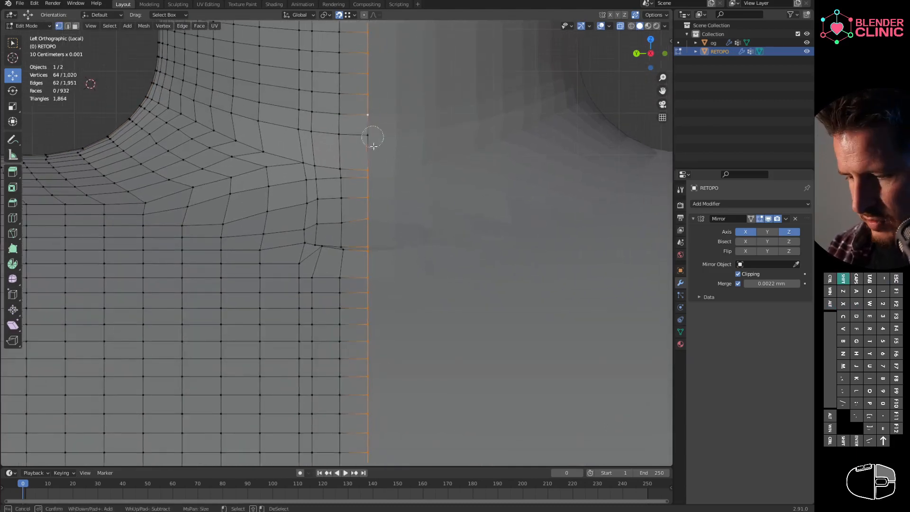
left_click_drag(371, 136, 377, 301, "shift")
key("Escape")
key("shift+s")
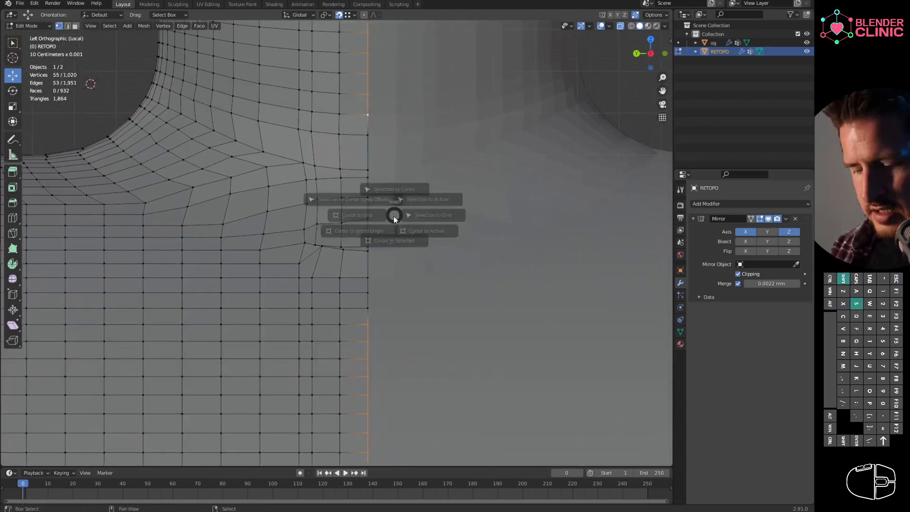
left_click(396, 269)
- Extend the selection to the complete centre seam loop, including the junction vertices
middle_click_drag(419, 256, 368, 365, "ctrl")
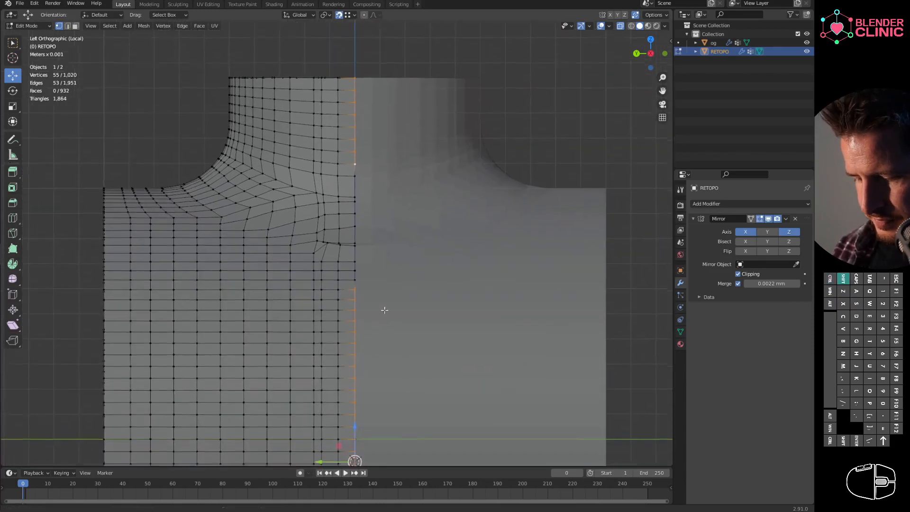
middle_click_drag(382, 309, 349, 188, "shift")
left_click(349, 188, "alt+shift")
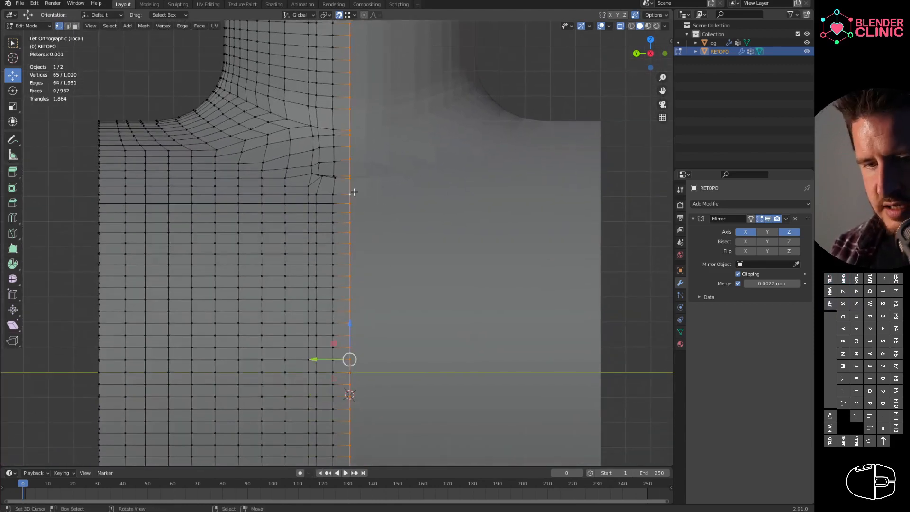
key("s")
key("x")
key("Escape")
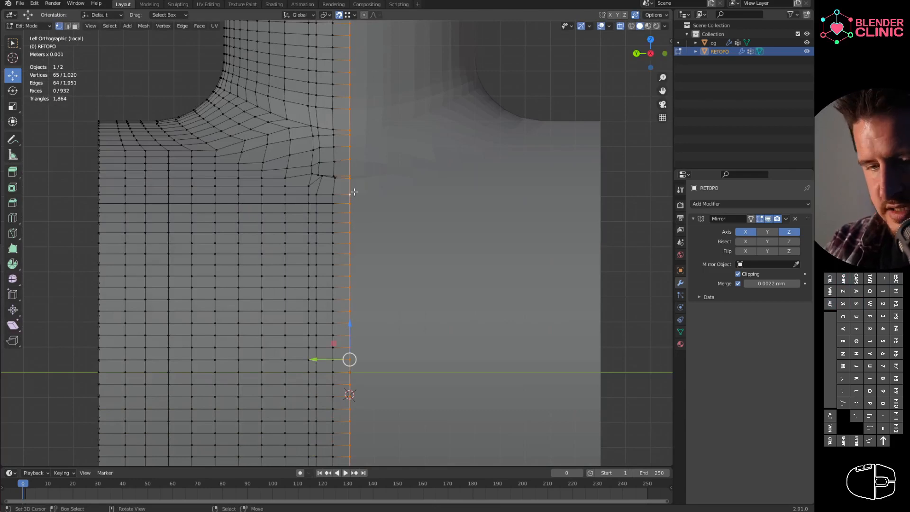
- Flatten the selected centre seam loop by scaling it to 0 along Y
key("s")
key("y")
key("0")
key("Return")
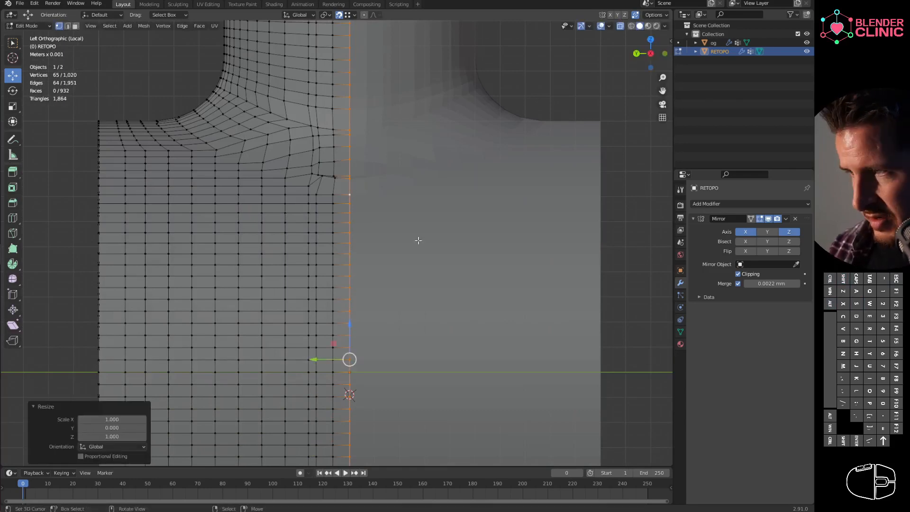
- Examine the mirrored neck seam in Object Mode and check its centre vertices in Edit Mode
key("Tab")
middle_click_drag(284, 246, 491, 254)
scroll(385, 273, "down", 3)
middle_click_drag(410, 253, 398, 234)
middle_click_drag(379, 323, 397, 258, "ctrl")
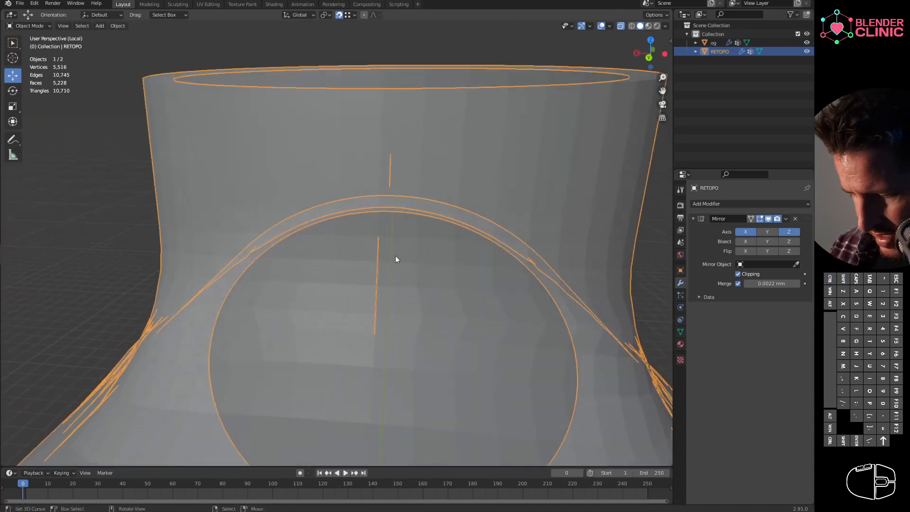
key("Tab")
right_click(379, 285)
left_click_drag(368, 285, 400, 293)
left_click(396, 298)
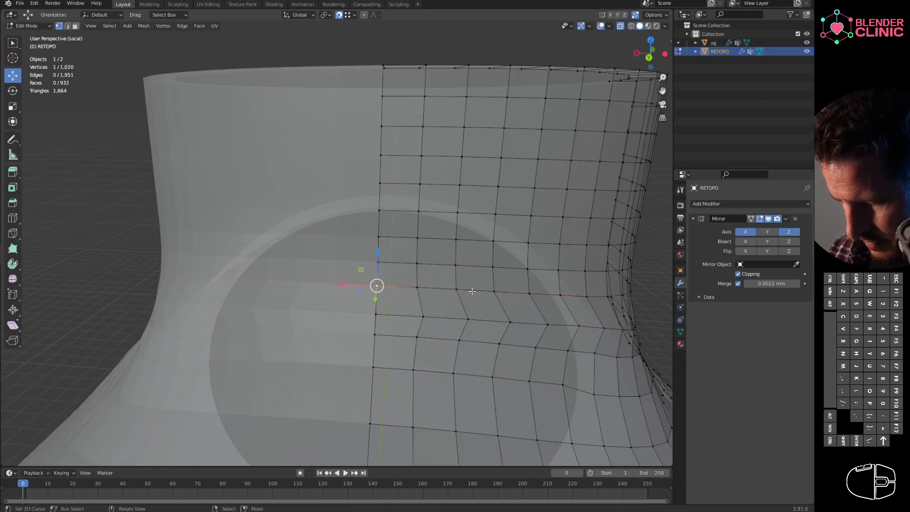
left_click_drag(361, 290, 398, 291)
- With snapping off and the neck's centre edge loop selected, set the Mirror merge distance to 0.0083 mm
key("shift+Tab")
right_click(383, 303, "alt")
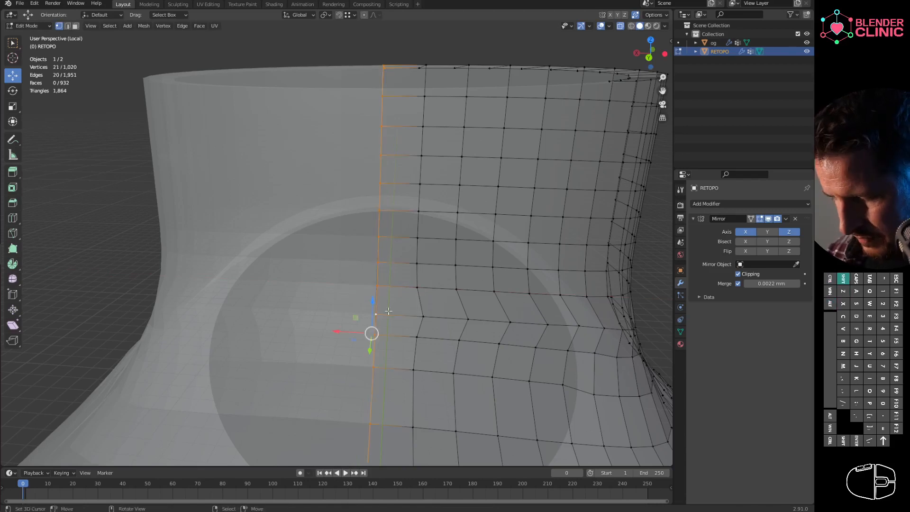
key("KP_Decimal")
left_click_drag(789, 285, 796, 284, "shift")
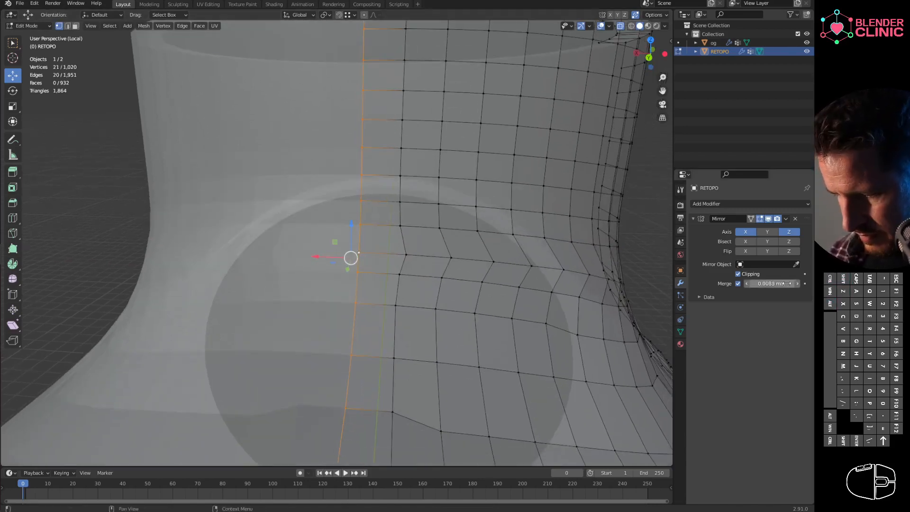
- Return to Object Mode, turn off X-ray, and examine the shading around the neck junction
key("Tab")
middle_click_drag(375, 275, 416, 402, "ctrl")
middle_click_drag(499, 359, 429, 304)
left_click(621, 26)
middle_click_drag(474, 247, 377, 277)
scroll(377, 276, "up", 5)
mouse_move(446, 235)
middle_mouse_down()
mouse_move(483, 275)
mouse_move(457, 242)
middle_mouse_up()
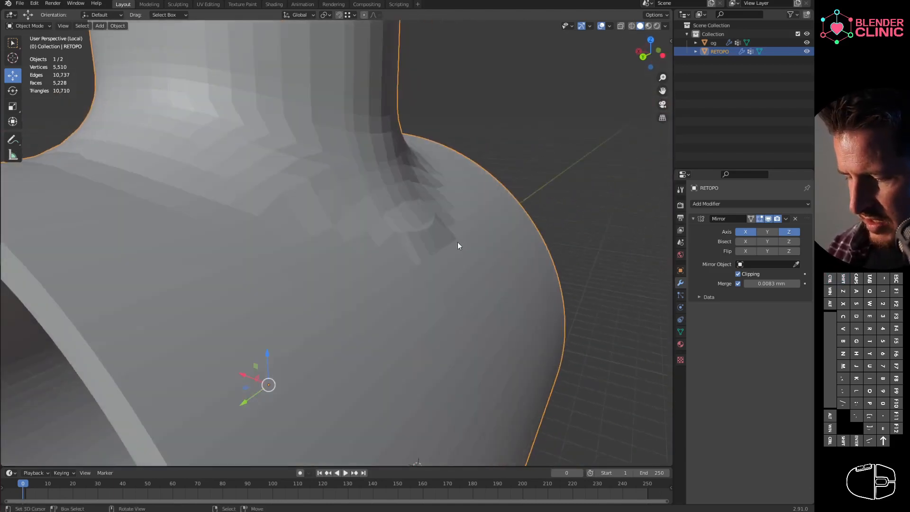
- In Edit Mode, edge-slide the three uneven vertices where the neck seam meets the cylinder
key("Tab")
left_click(411, 232)
left_click(401, 236, "ctrl")
middle_click_drag(400, 237, 407, 267)
key("g")
key("g")
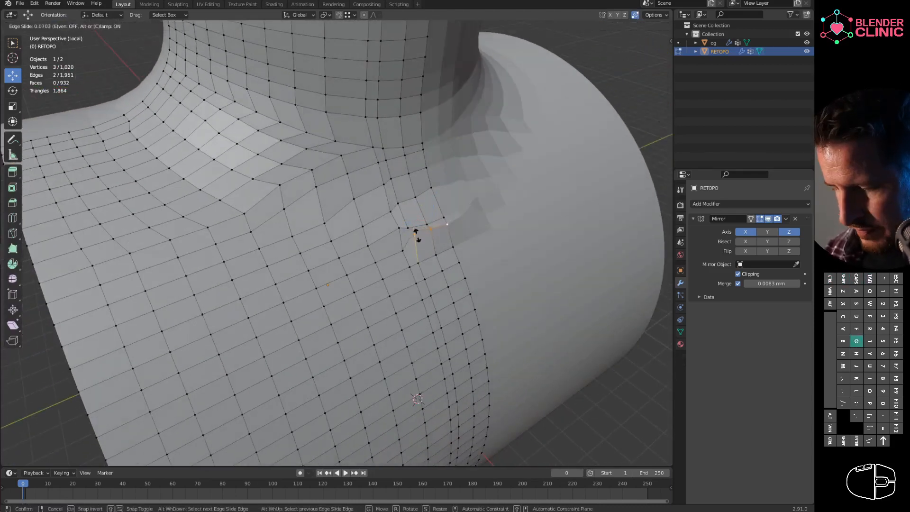
left_click(415, 242)
middle_click_drag(415, 242, 441, 263)
- Select the cylinder's lengthwise edge row just below the junction without its uneven end vertices, and snap the 3D cursor to it
left_click(419, 304, "alt+shift")
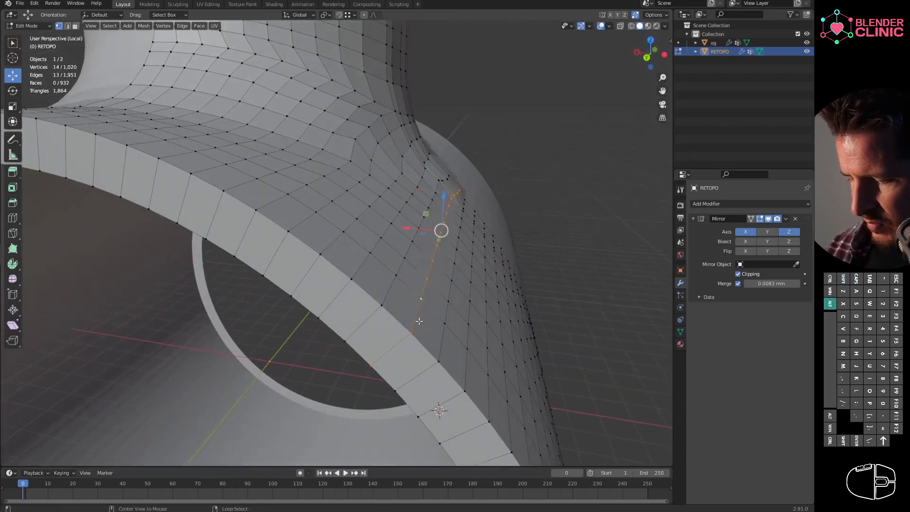
middle_click_drag(349, 374, 312, 430, "shift")
middle_click_drag(434, 267, 389, 292)
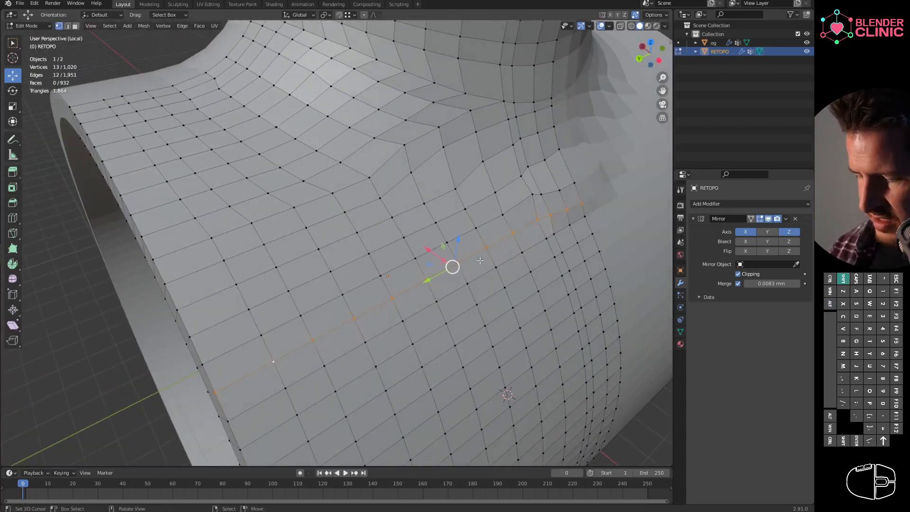
middle_click_drag(493, 239, 453, 258, "shift")
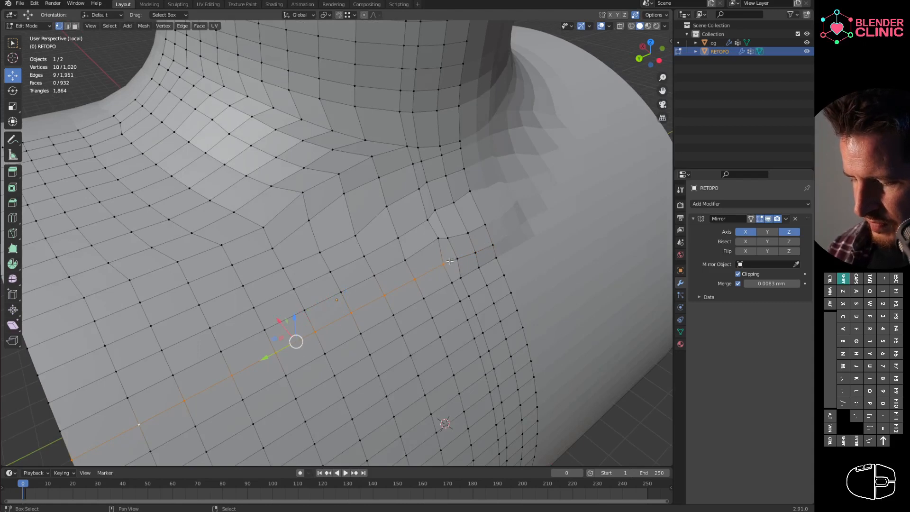
middle_click_drag(399, 328, 418, 210)
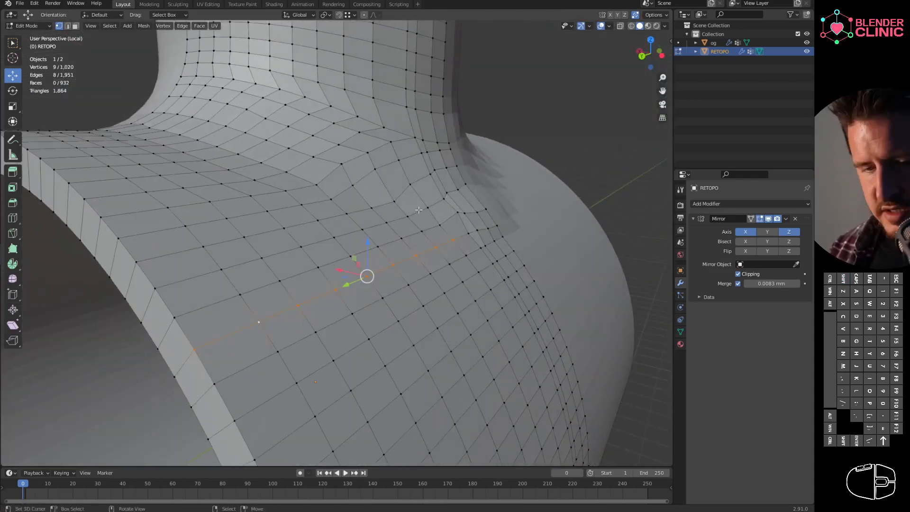
key("shift+s")
left_click(420, 245)
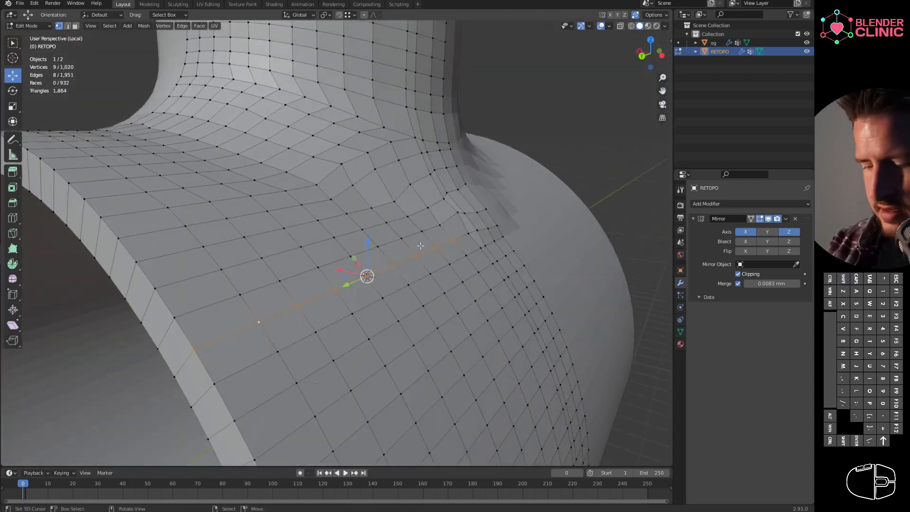
- Extend the selection to the row's full length up to the mirror seam and flatten it with a scale of 0 along X
left_click(493, 226, "alt+shift")
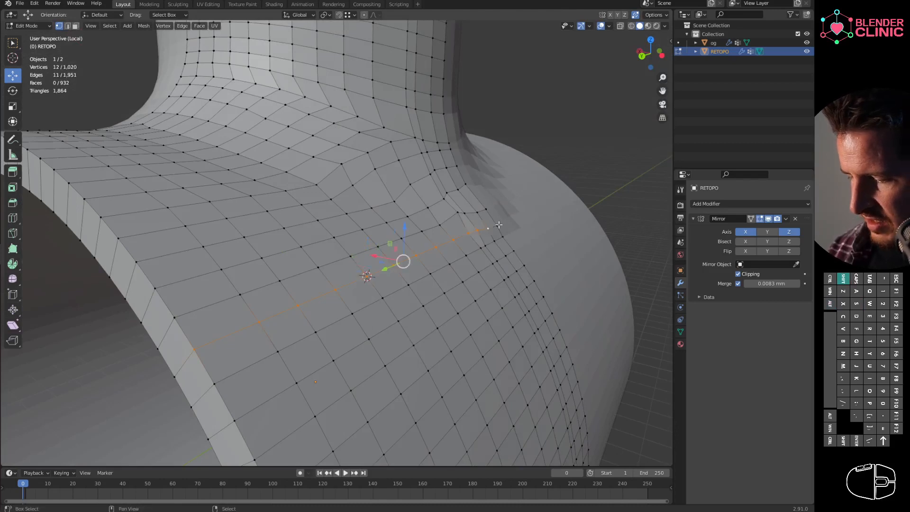
key("s")
key("x")
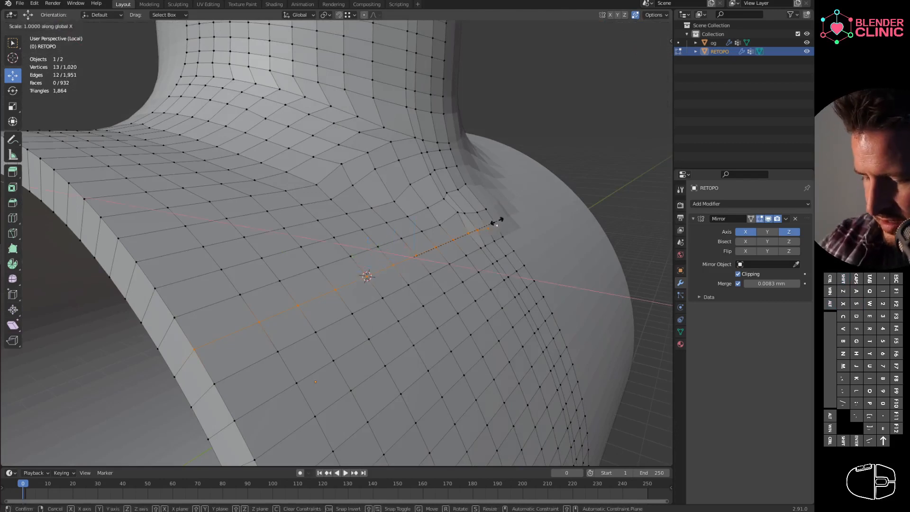
key("0")
key("Return")
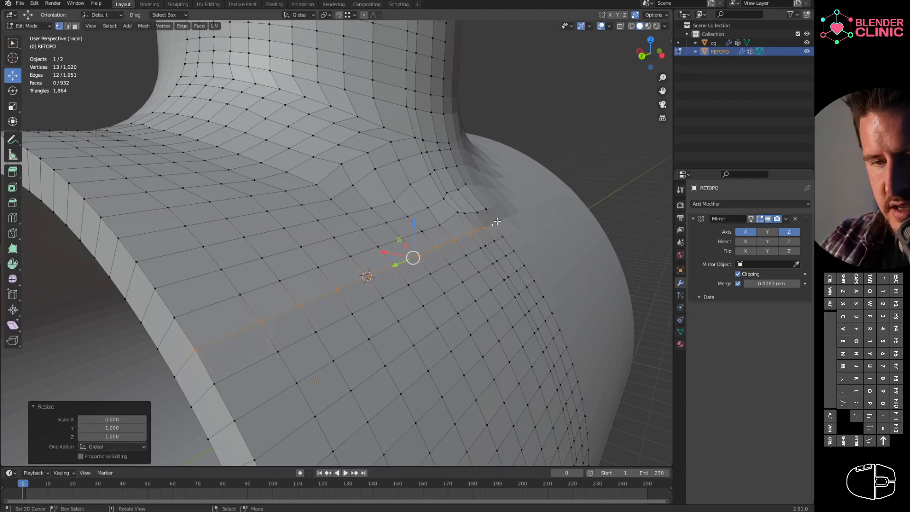
key("s")
key("z")
left_click(497, 220)
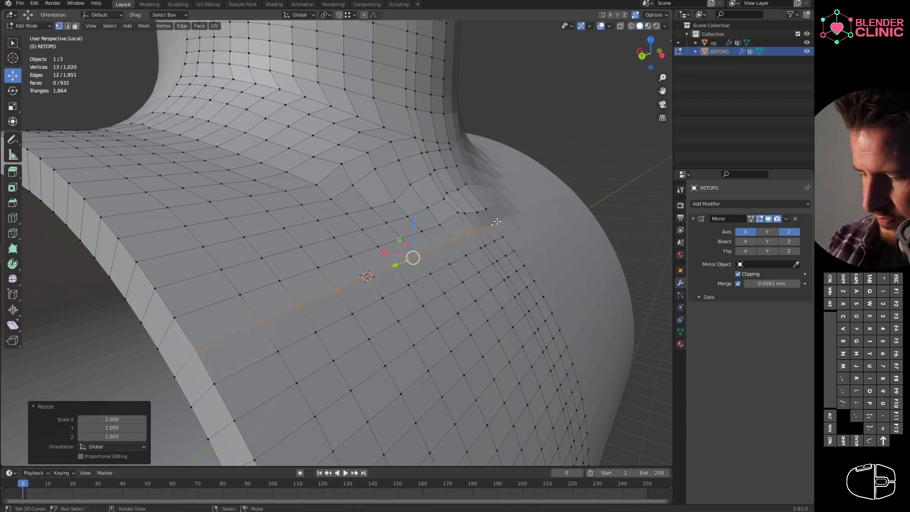
- Align the next edge row above by scaling it to 0 along X about a 3D cursor placed on its even vertices
middle_click_drag(465, 264, 481, 256)
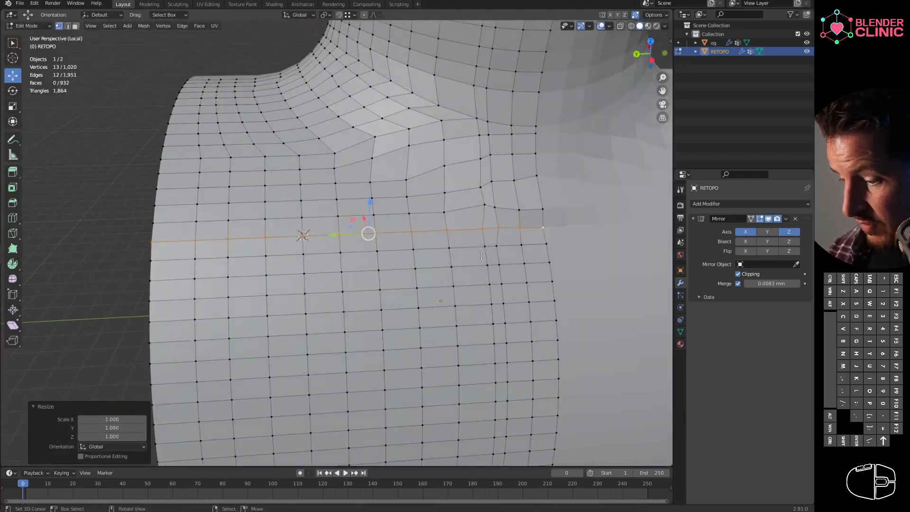
middle_click_drag(554, 234, 581, 240, "shift")
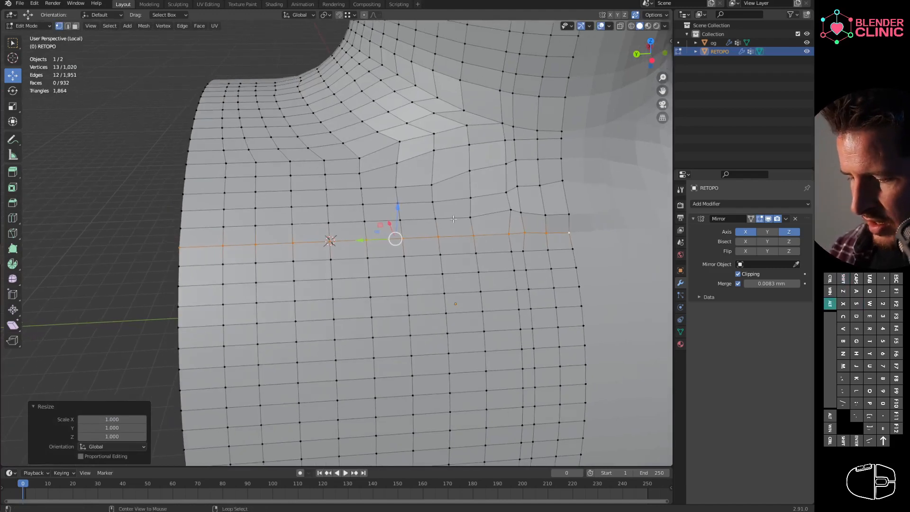
left_click(539, 214, "alt+shift")
left_click(571, 211, "shift")
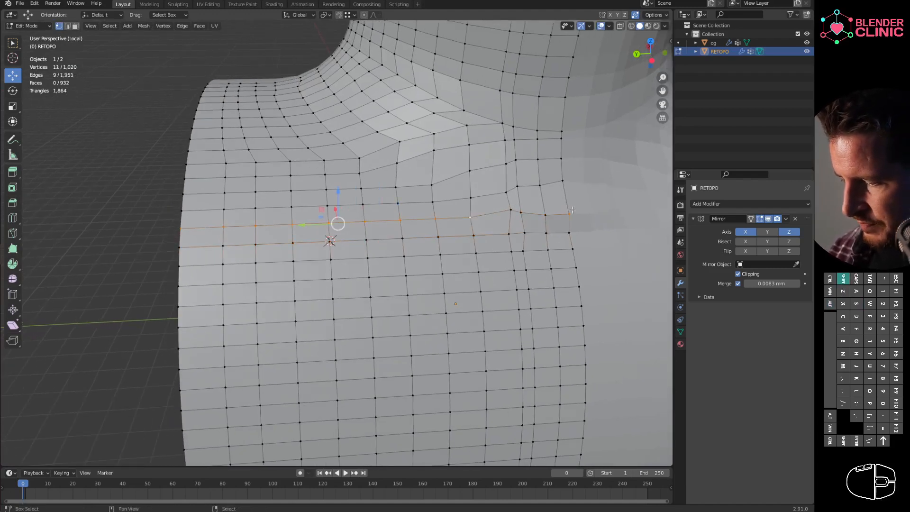
middle_click_drag(283, 257, 301, 240)
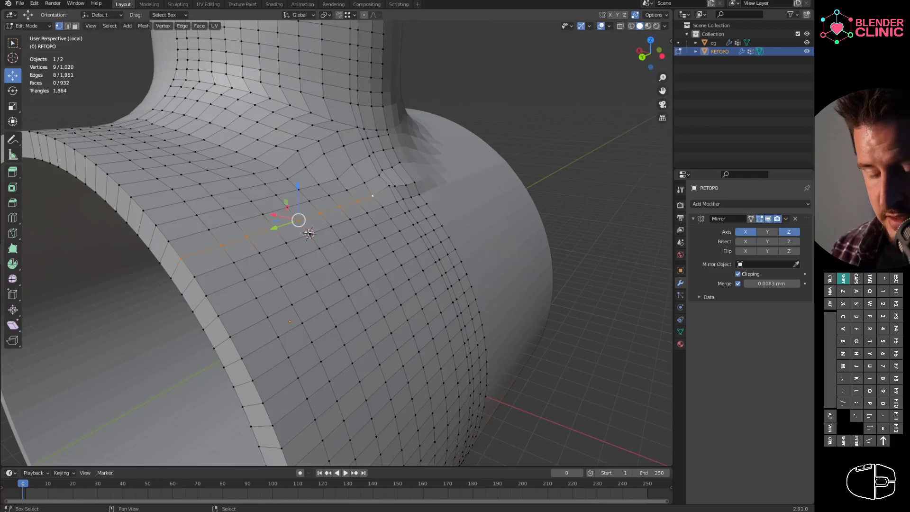
left_click(415, 182, "ctrl")
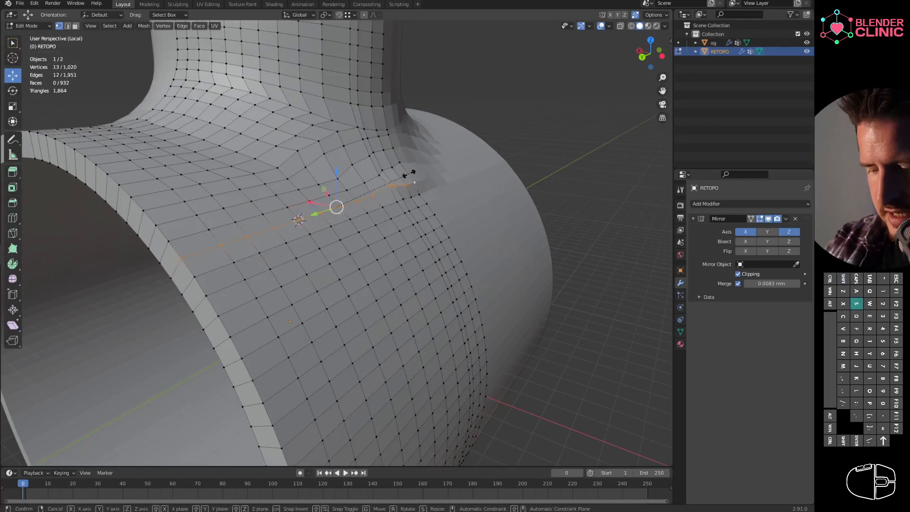
type("sx0")
key("Return")
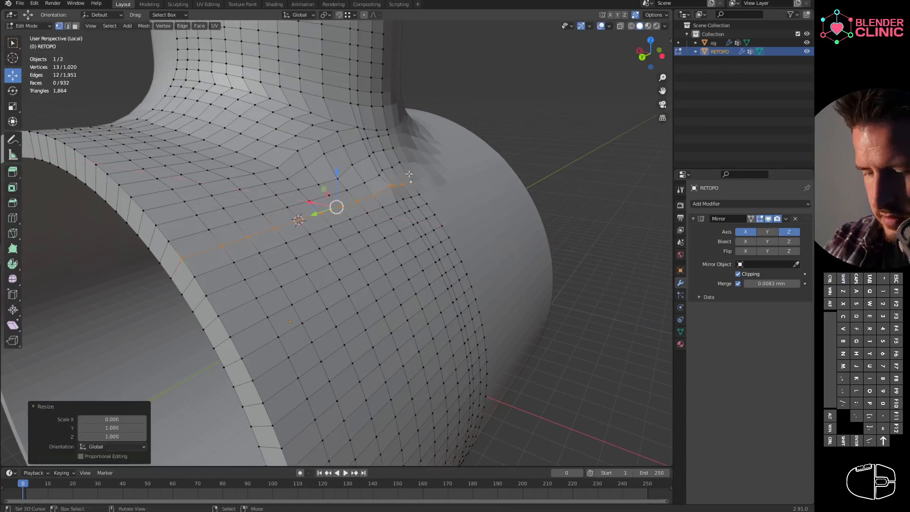
middle_click_drag(360, 257, 394, 246)
- Undo the row flattening, the edge slide and the last merge distance change
key("ctrl+z")
key("ctrl+z")
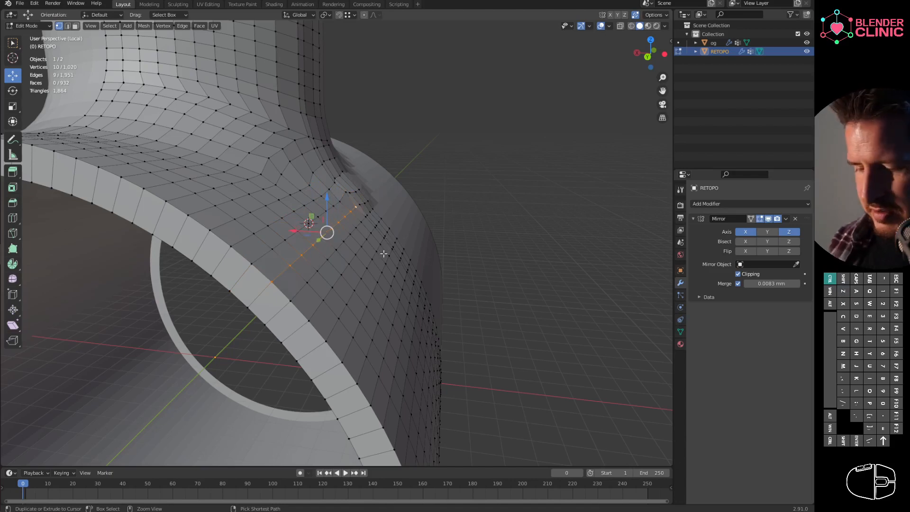
key("ctrl+z")
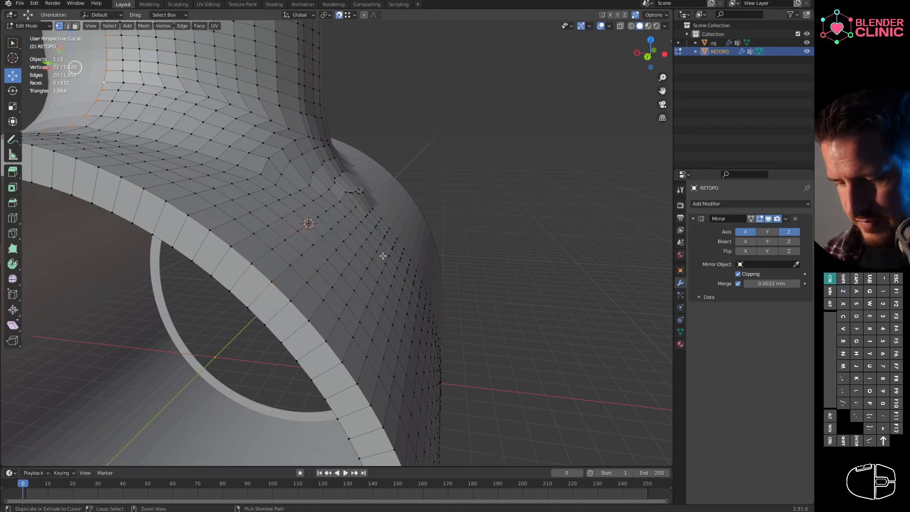
- Select the even vertices of the cylinder's lengthwise edge row just below the junction and snap the 3D cursor to them
key("Tab")
key("Tab")
key("ctrl+Tab")
left_click(395, 212)
scroll(284, 228, "up", 3)
left_click(188, 298)
left_click_drag(204, 290, 376, 199, "ctrl")
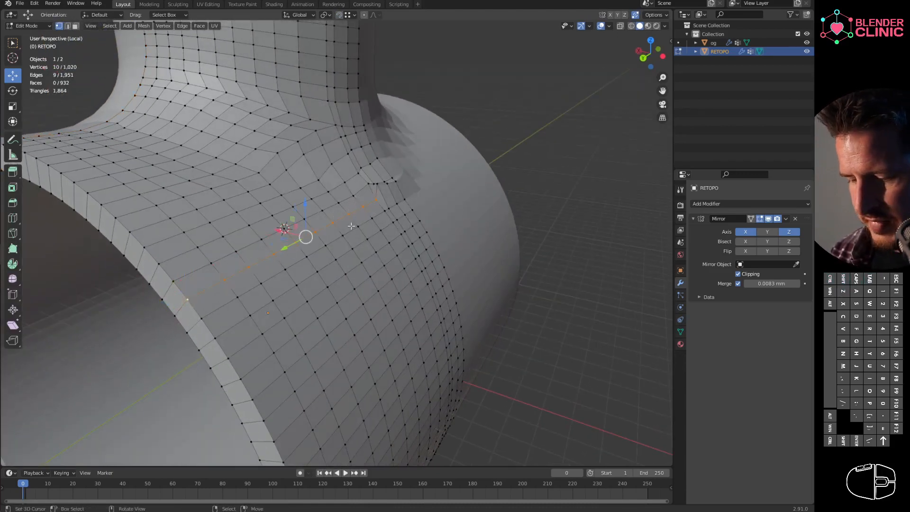
key("shift+s")
left_click(340, 269)
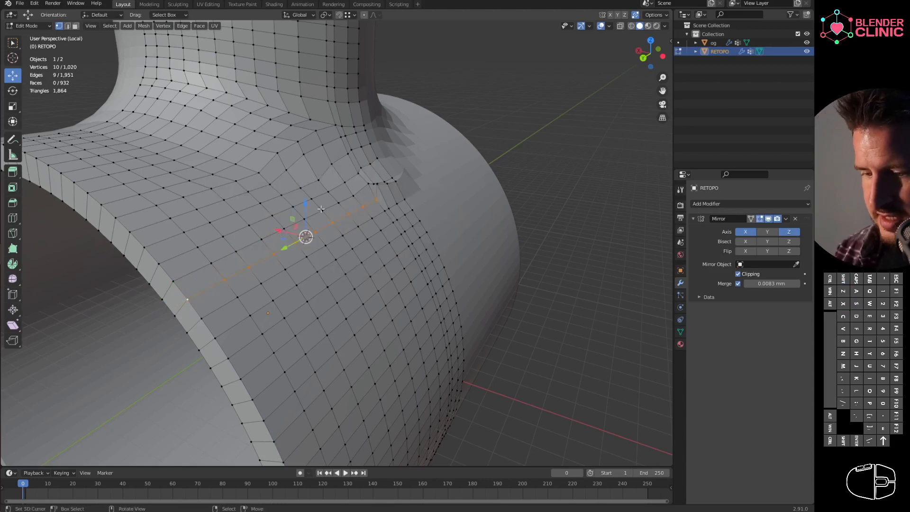
- Extend the selection to the mirror seam and scale the row to 0 along X and Z about the 3D cursor
left_click(325, 15)
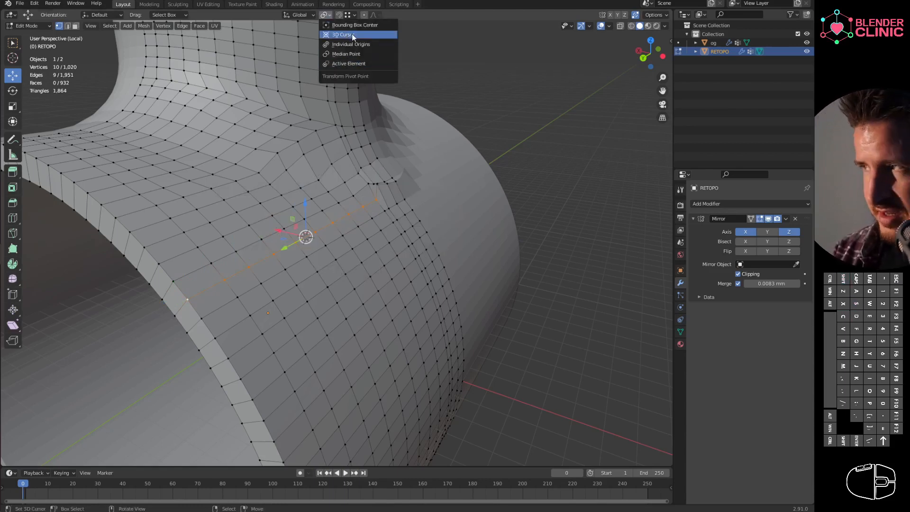
left_click(351, 35)
left_click(399, 181, "ctrl+shift")
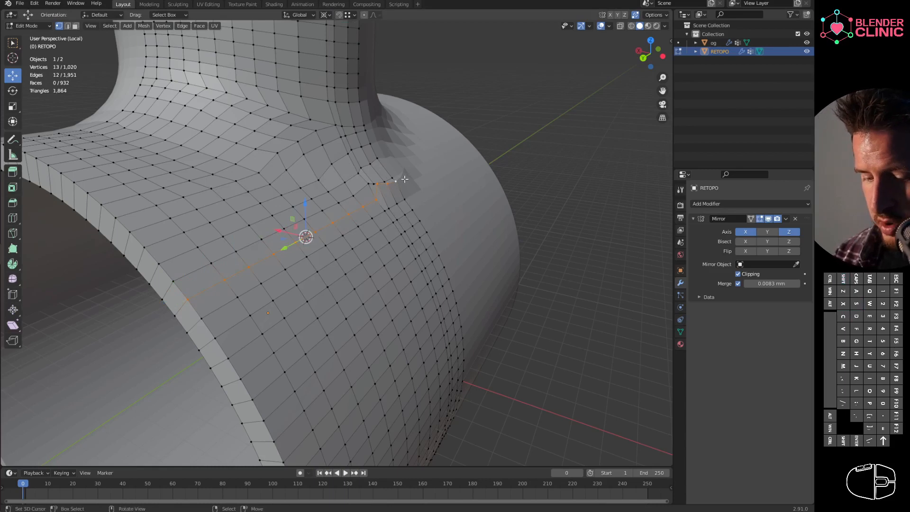
key("s")
key("x")
key("0")
key("Return")
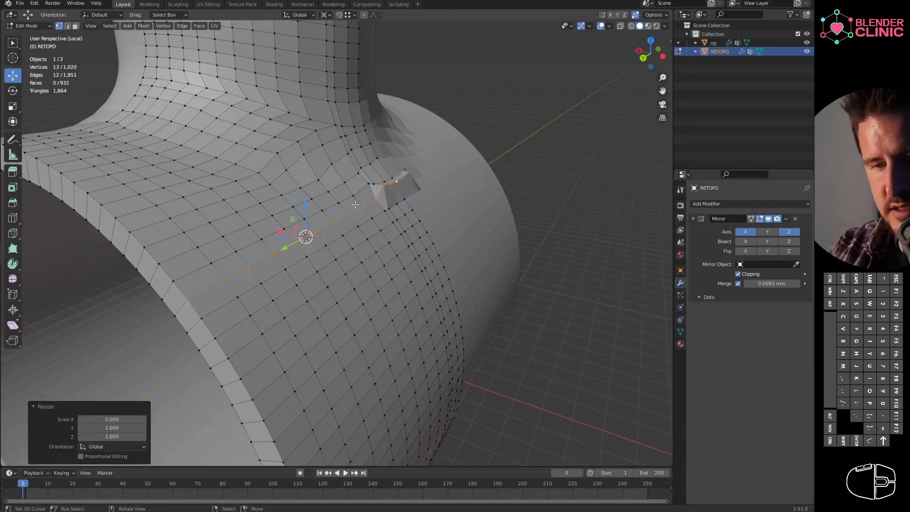
key("s")
key("z")
key("0")
key("Return")
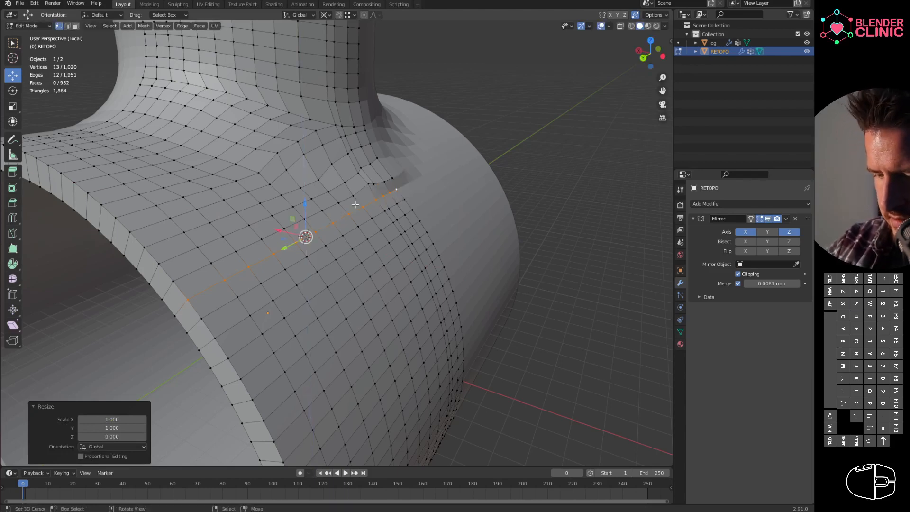
- Select the even vertices of the next edge row above and snap the 3D cursor to that selection
middle_click_drag(375, 251, 356, 310)
right_click(323, 243)
right_click(333, 235, "shift")
right_click(341, 229, "shift")
key("c")
mouse_move(345, 228)
left_mouse_down()
mouse_move(364, 209)
mouse_move(379, 221)
mouse_move(367, 244)
left_mouse_up()
key("Escape")
key("shift+s")
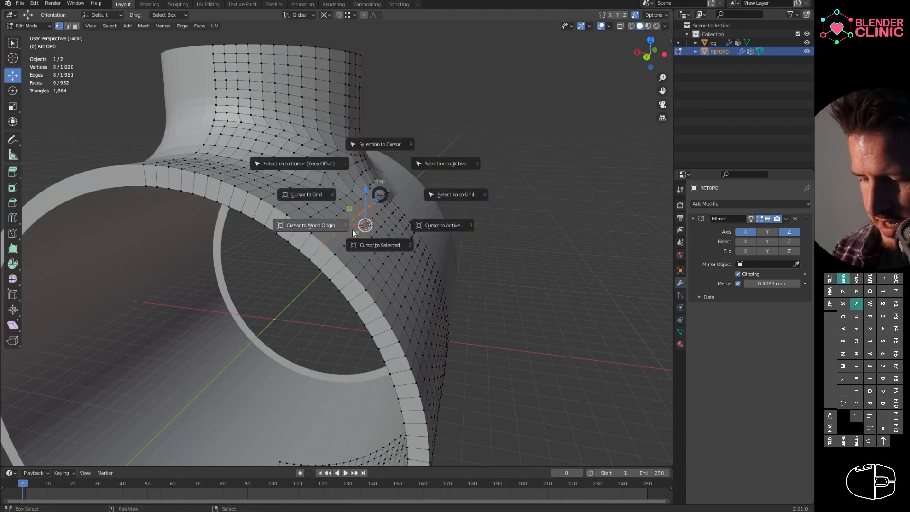
left_click(379, 244)
- Extend this upper row's selection to the mirror seam and flatten it with scales of 0 along X and Z
middle_click_drag(379, 245, 333, 220)
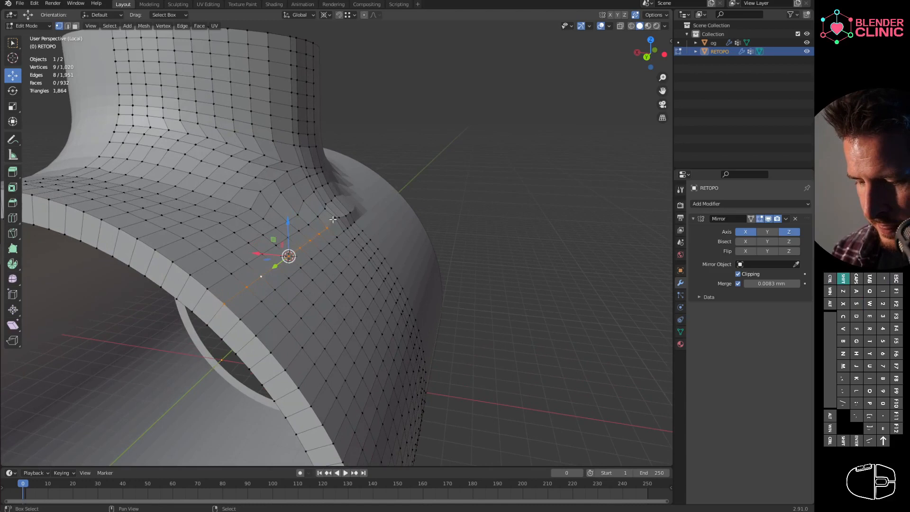
left_click(349, 211, "shift")
key("s")
key("x")
key("0")
key("Return")
key("s")
key("z")
key("0")
key("Return")
- In the left orthographic view, slide the offset vertices near the seam on the two flattened rows into line with the columns below
middle_click_drag(365, 228, 343, 259)
key("KP_1")
key("ctrl+KP_3")
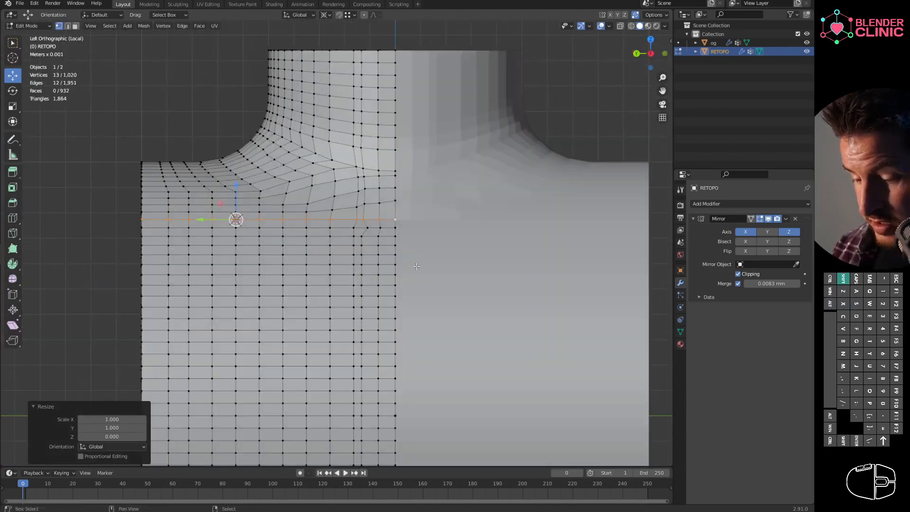
scroll(322, 276, "up", 3)
left_click(322, 276)
key("g")
key("g")
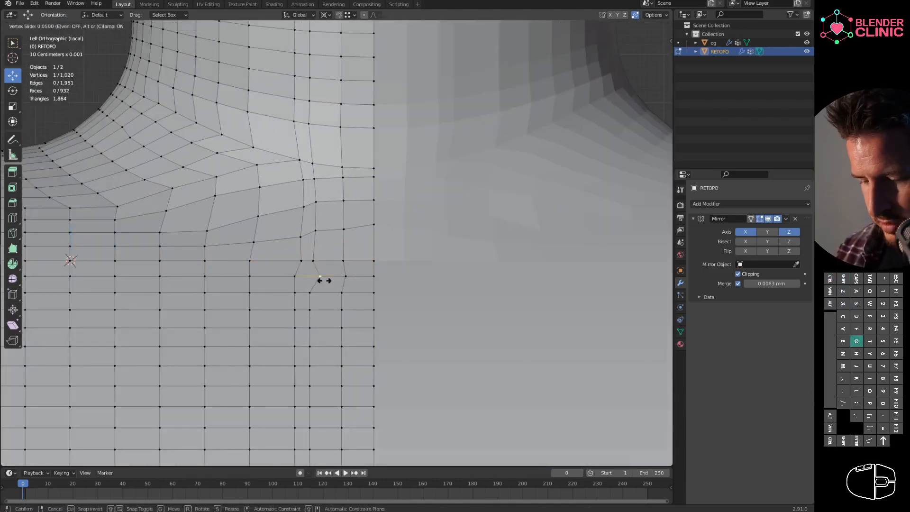
left_click(315, 284)
key("g")
key("g")
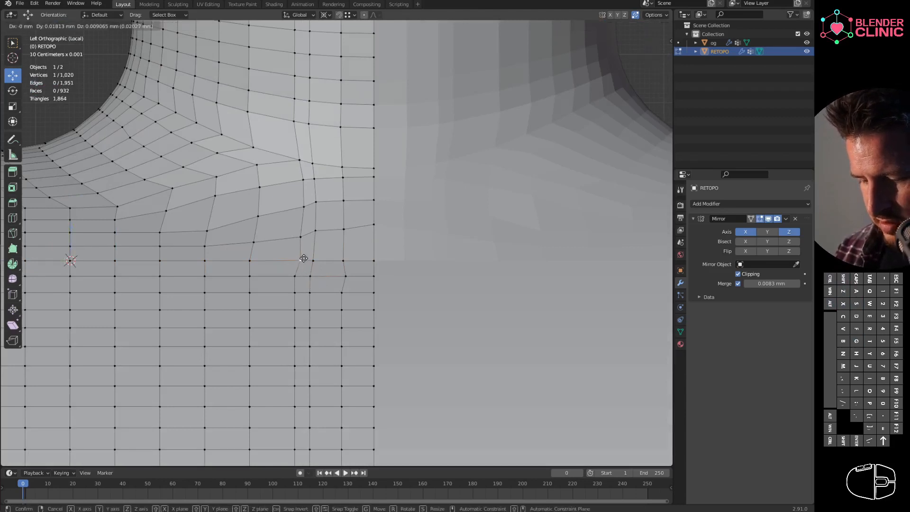
left_click(302, 259)
left_click(343, 261)
key("g")
key("g")
left_click(347, 268)
left_click(344, 263)
- Slide the uneven vertices directly above the flattened rows near the seam to even out the vertical edge flow into the neck
middle_click_drag(381, 222, 427, 204, "shift")
key("g")
key("g")
left_click(343, 218)
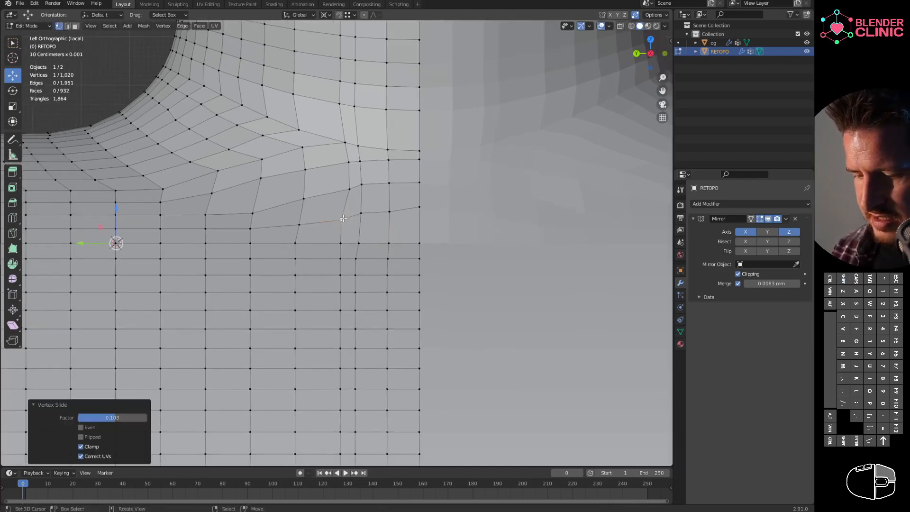
left_click(348, 187)
key("g")
key("g")
left_click(341, 185)
left_click(348, 160)
key("g")
left_click(360, 157)
left_click(365, 170)
- Edge-slide the short three-vertex segment beside the mirror seam slightly down towards the flattened row
left_click(362, 213)
left_click(388, 212, "shift")
key("g")
key("g")
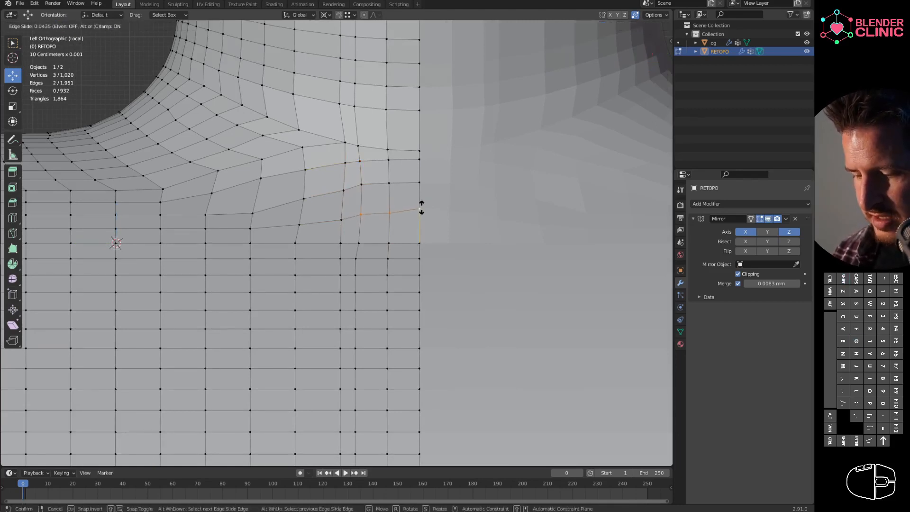
left_click(421, 206)
key("ctrl+z")
key("g")
left_click(420, 211)
left_click(388, 213, "shift")
key("g")
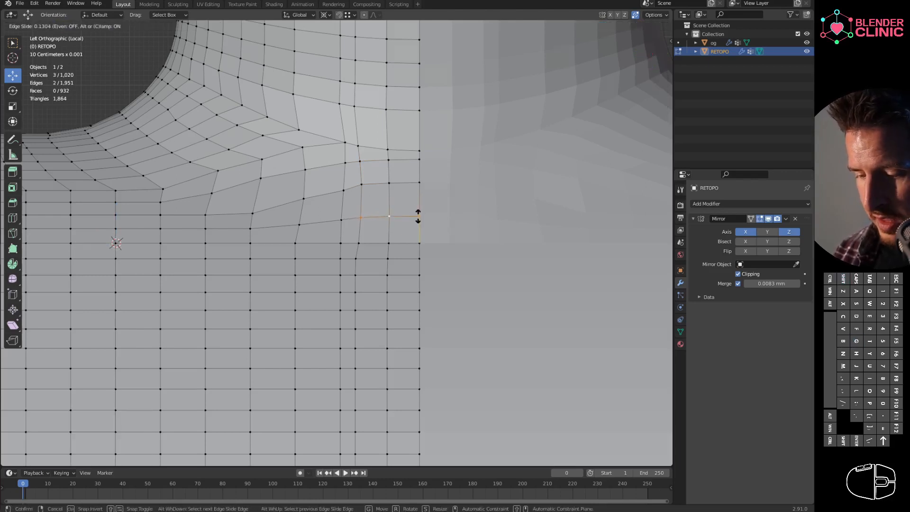
left_click(417, 213)
- Return to Object Mode and add a Subdivision Surface modifier to the RETOPO mesh
scroll(382, 301, "down", 1)
middle_click_drag(382, 301, 395, 237, "shift")
scroll(395, 237, "down", 2)
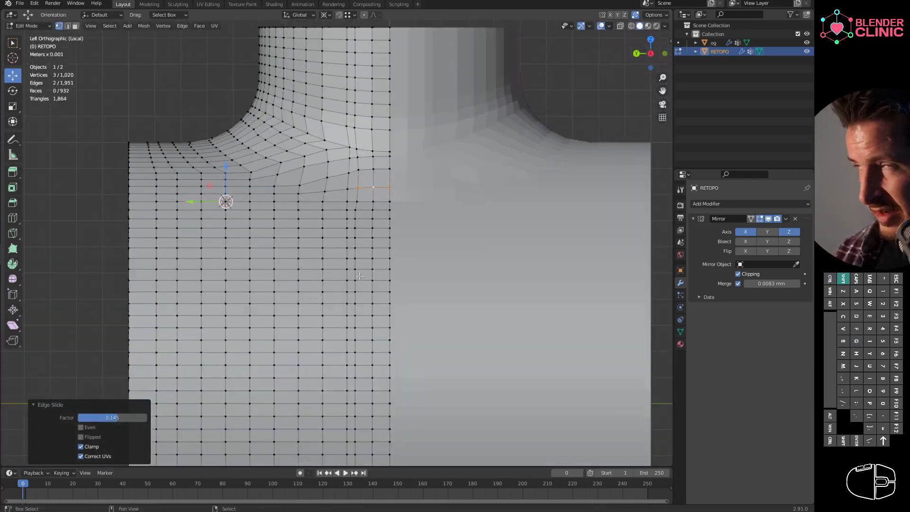
middle_click_drag(293, 224, 330, 257, "ctrl")
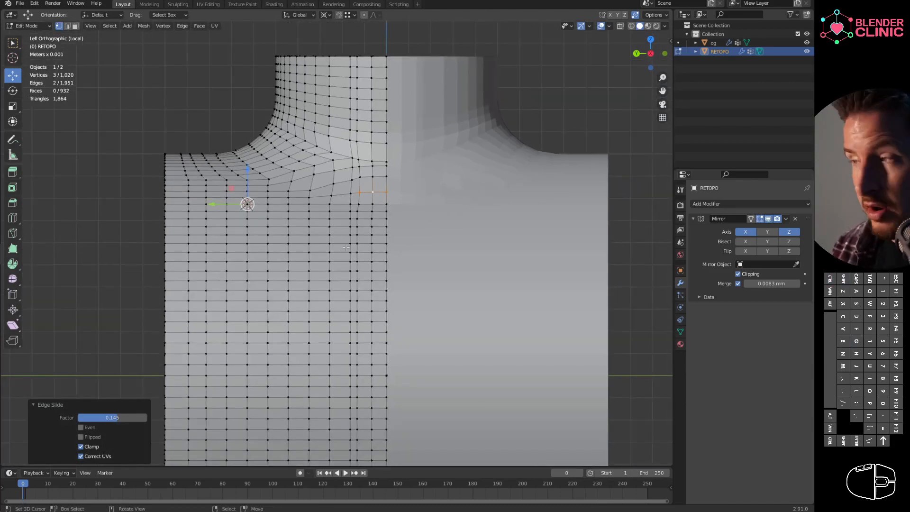
middle_click_drag(351, 227, 351, 156, "shift")
middle_click_drag(352, 156, 381, 201, "shift")
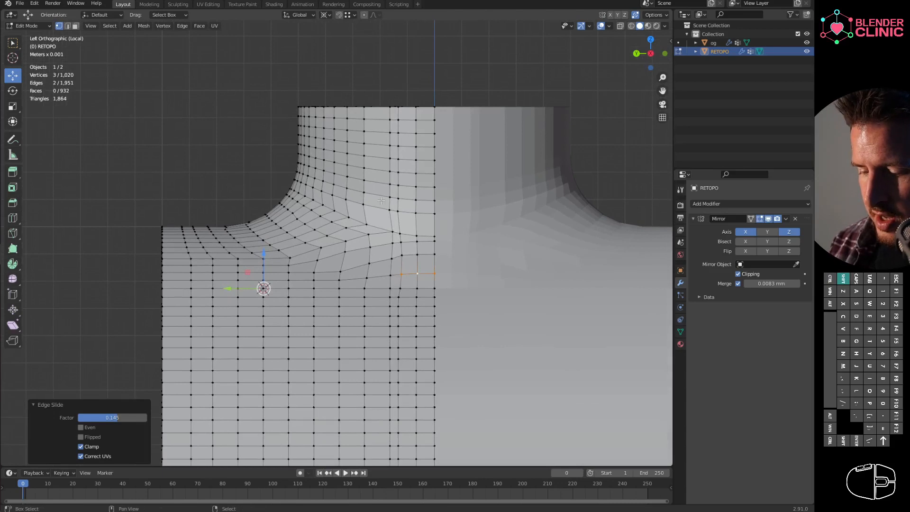
key("Tab")
middle_click_drag(442, 304, 518, 258, "ctrl")
left_click(753, 203)
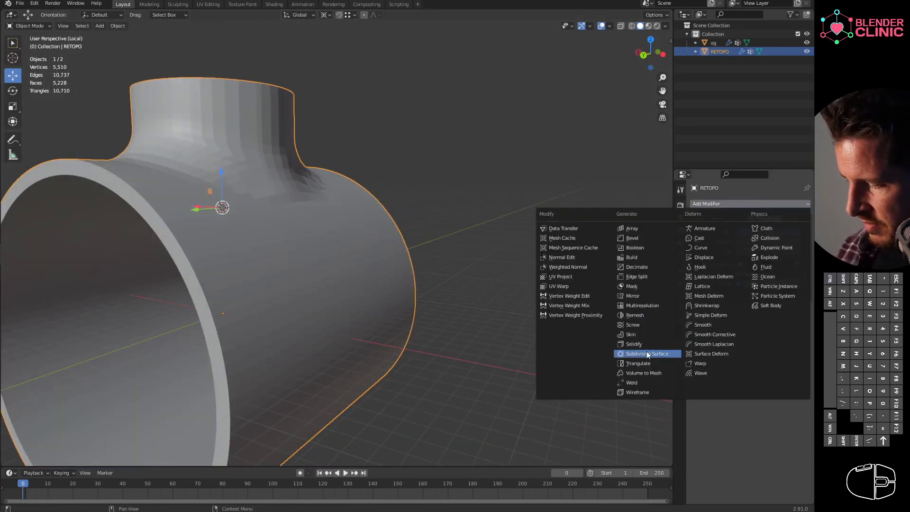
left_click(647, 354)
middle_click_drag(447, 320, 484, 292)
- Select the rim edge loops at the cylinder and neck openings and set their mean crease to 1.00
key("Tab")
left_click(293, 277, "alt")
middle_click_drag(293, 277, 352, 211)
left_click(320, 105, "alt+shift")
left_click(670, 41)
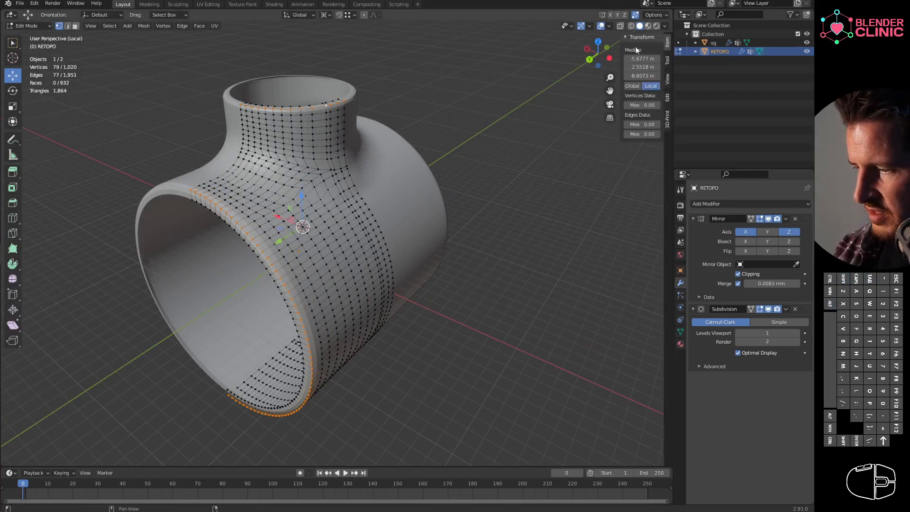
left_click(667, 69)
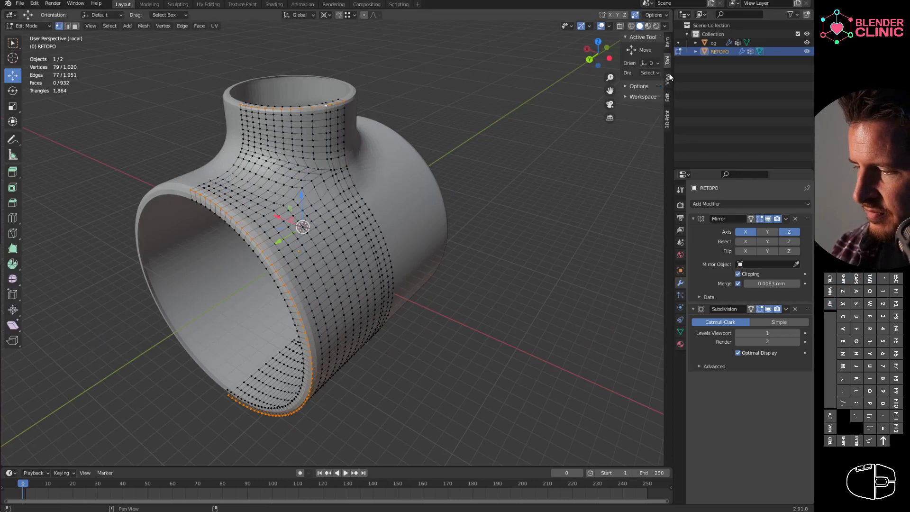
left_click_drag(624, 42, 571, 43)
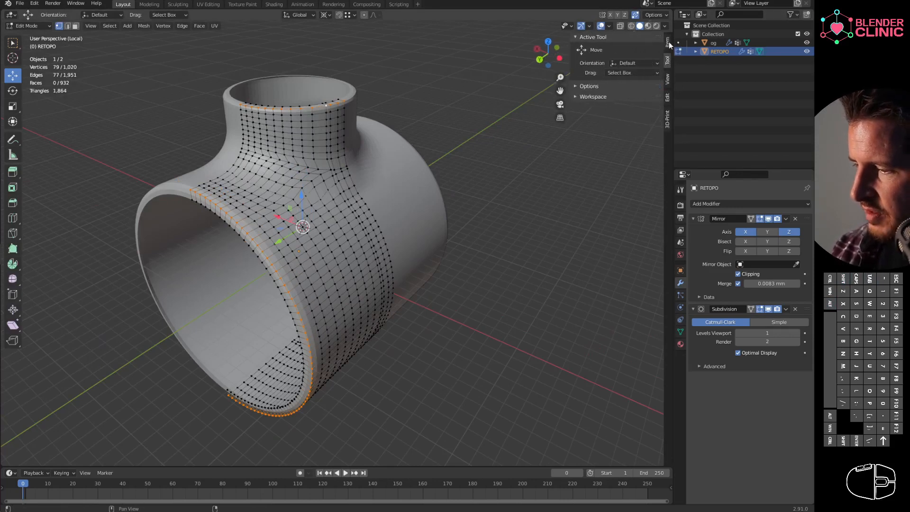
left_click(667, 42)
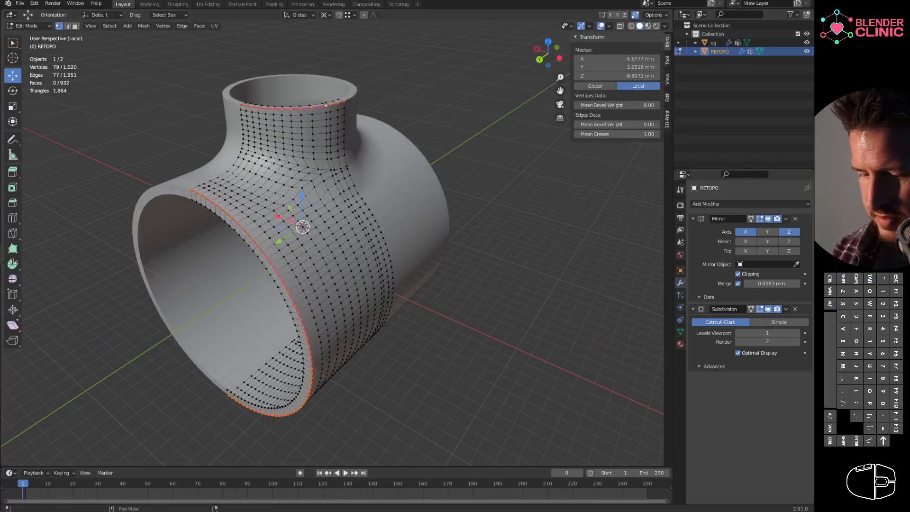
- Return to Object Mode and add a Shrinkwrap modifier that targets the og object
key("Tab")
middle_click_drag(388, 240, 379, 217)
middle_click_drag(385, 232, 391, 216, "ctrl")
middle_click_drag(392, 214, 463, 242)
left_click(742, 204)
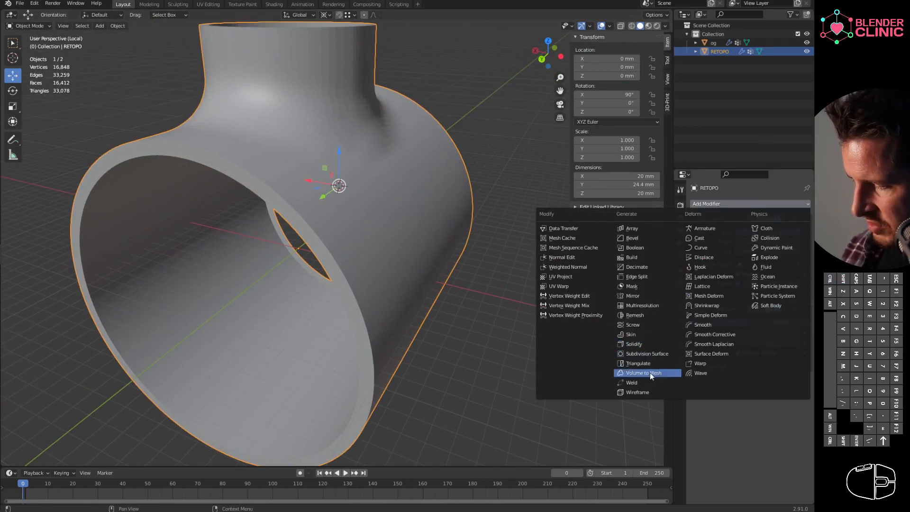
left_click(711, 306)
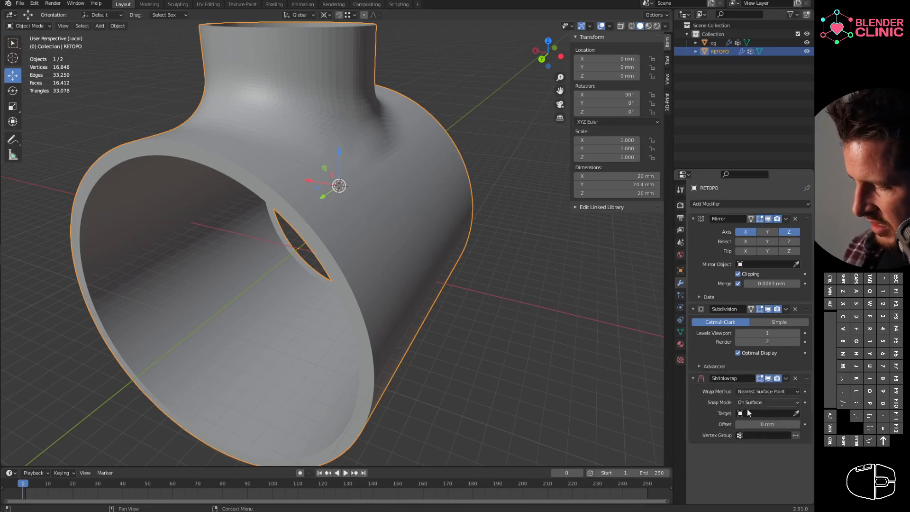
left_click(764, 411)
left_click(751, 426)
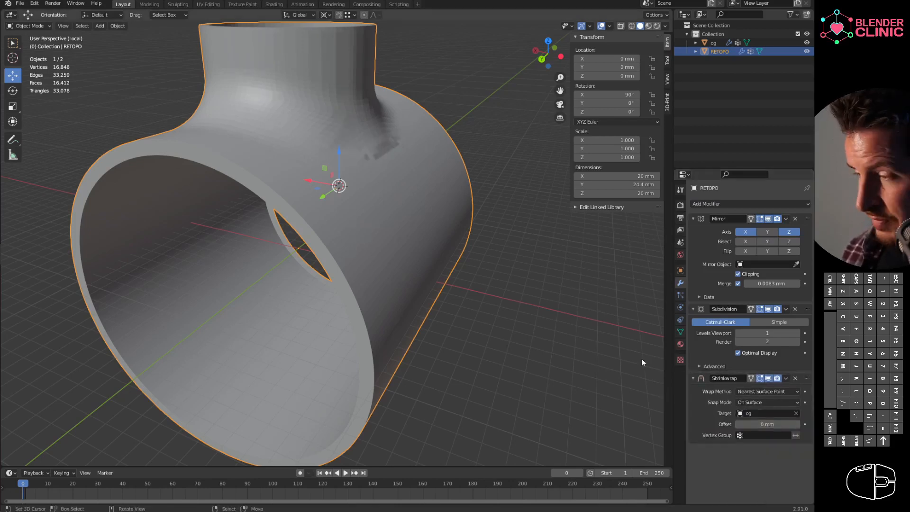
- Show the modifiers on the editing cage and select the distorted two-row face patch on the cylinder just below the neck
middle_click_drag(641, 358, 448, 285)
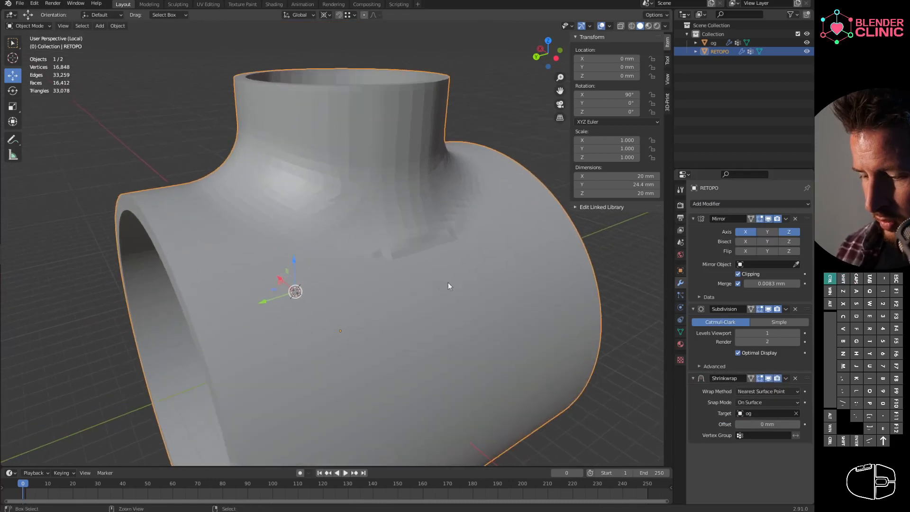
mouse_move(403, 265)
middle_mouse_down()
mouse_move(467, 266)
mouse_move(400, 270)
mouse_move(402, 250)
middle_mouse_up()
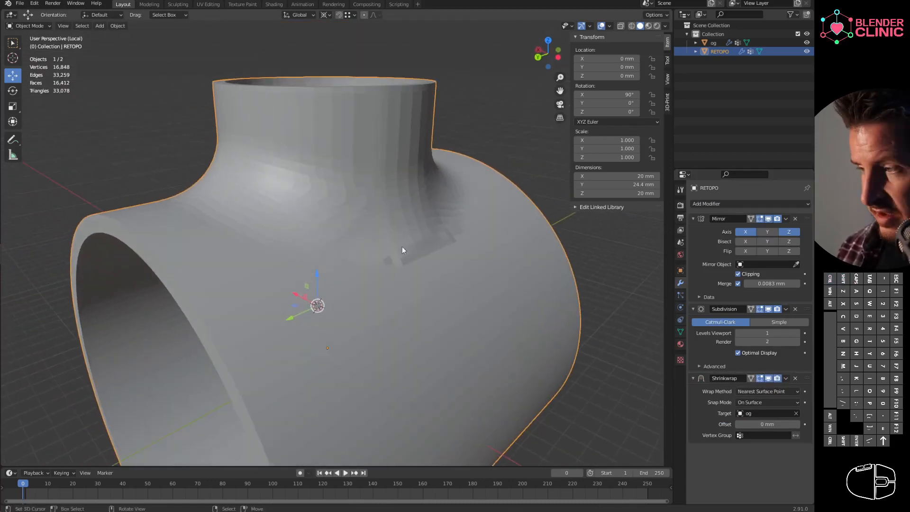
middle_click_drag(446, 273, 416, 278)
key("Tab")
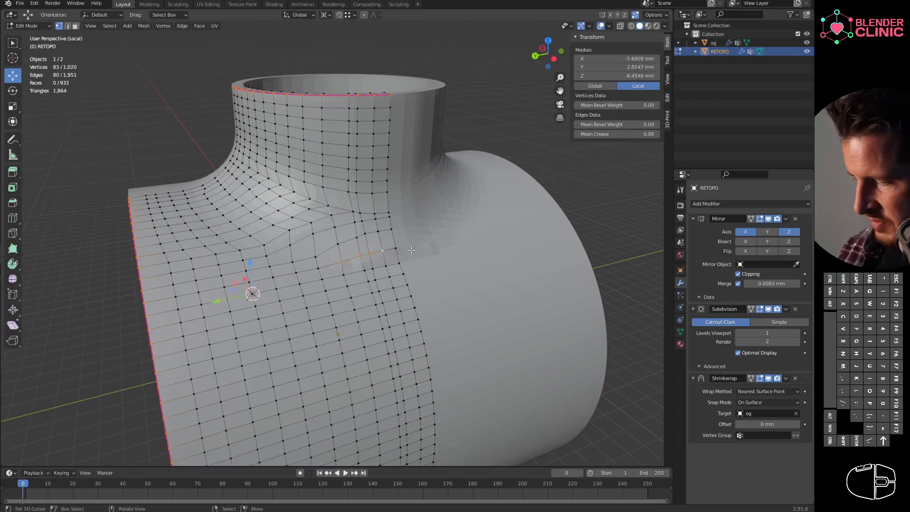
left_click(352, 257, "shift")
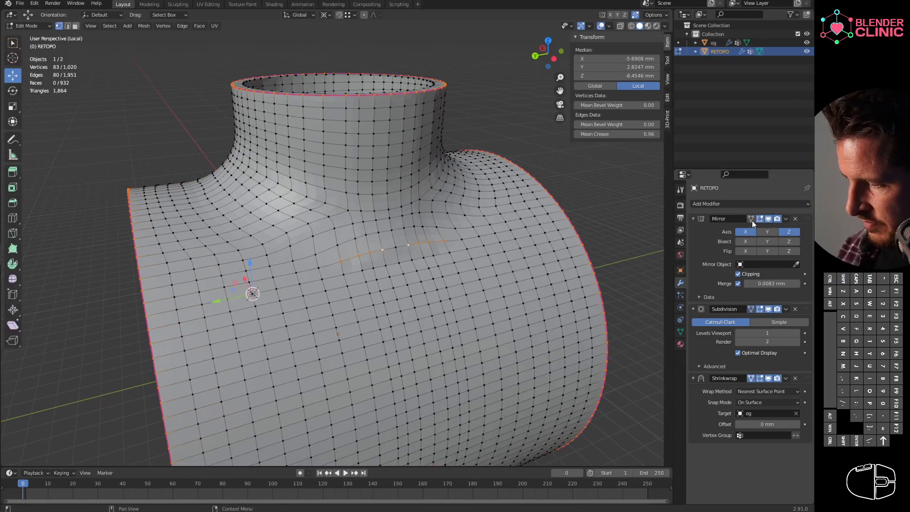
left_click(344, 258)
left_click(344, 259, "ctrl")
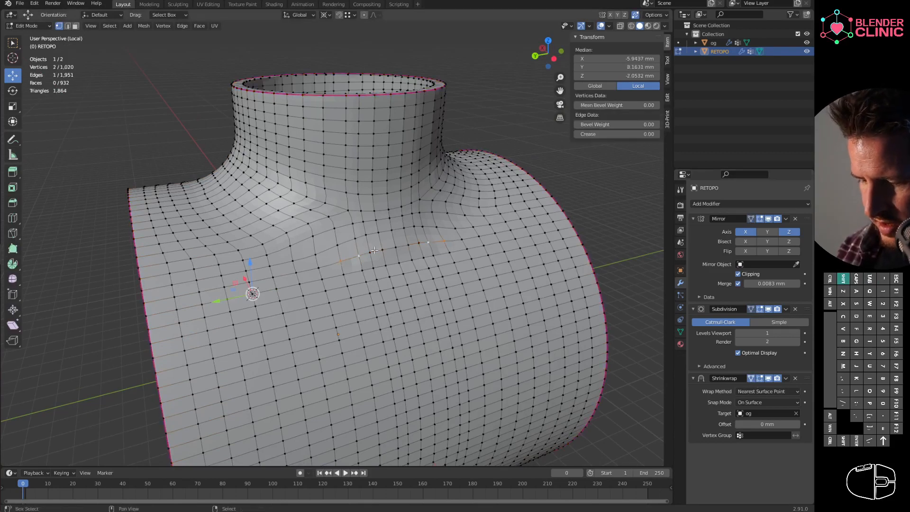
left_click(400, 259, "ctrl+shift")
left_click(376, 278, "ctrl+shift")
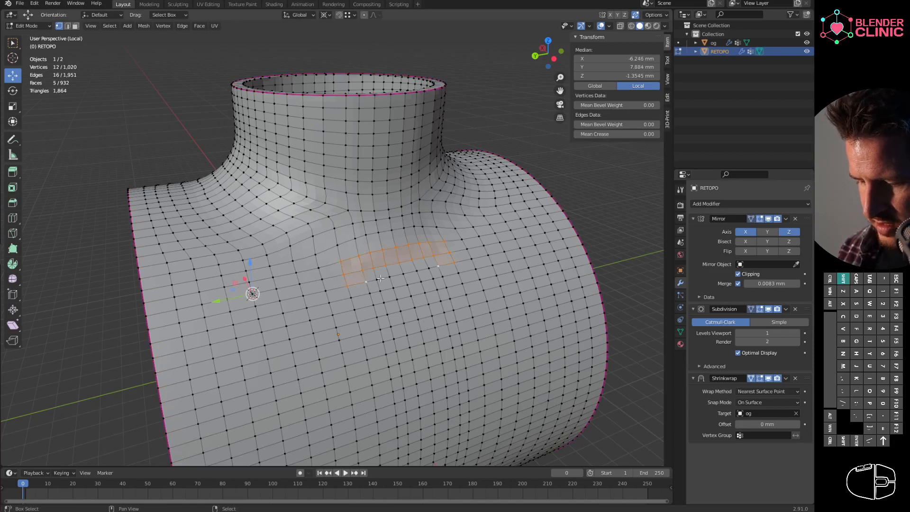
left_click(402, 274, "shift")
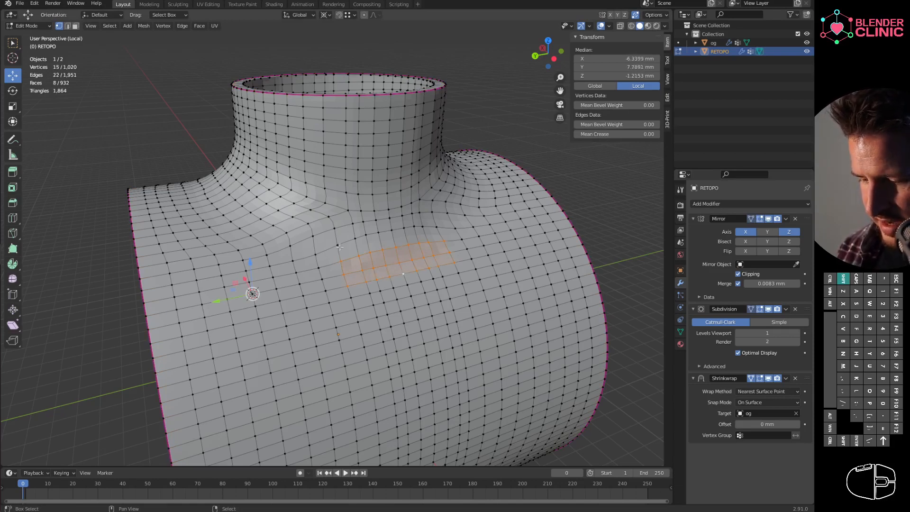
- Create a vertex group named MASK and assign the selected patch to it with a weight of 1.000
left_click(681, 330)
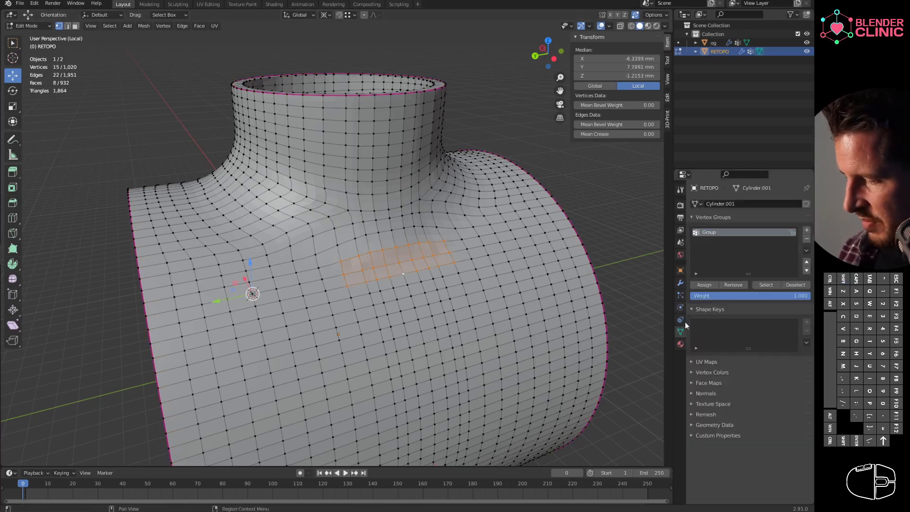
left_click(807, 229)
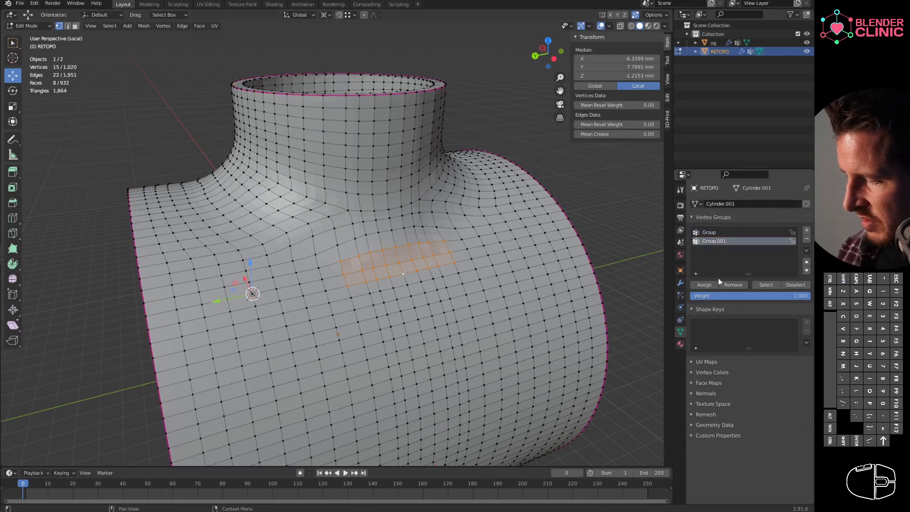
double_click(717, 242)
type("MASK")
key("Return")
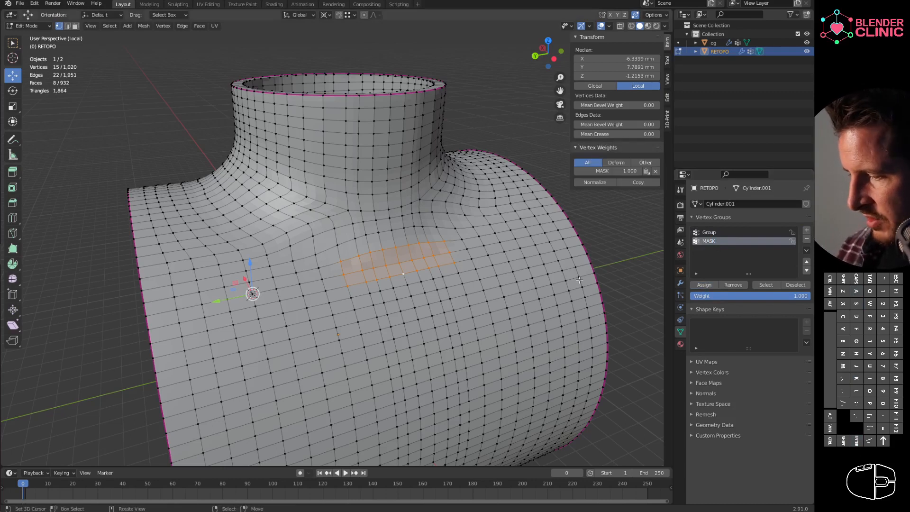
- Return to Object Mode and limit the og-targeted Shrinkwrap modifier to the MASK vertex group with its influence inverted
key("Tab")
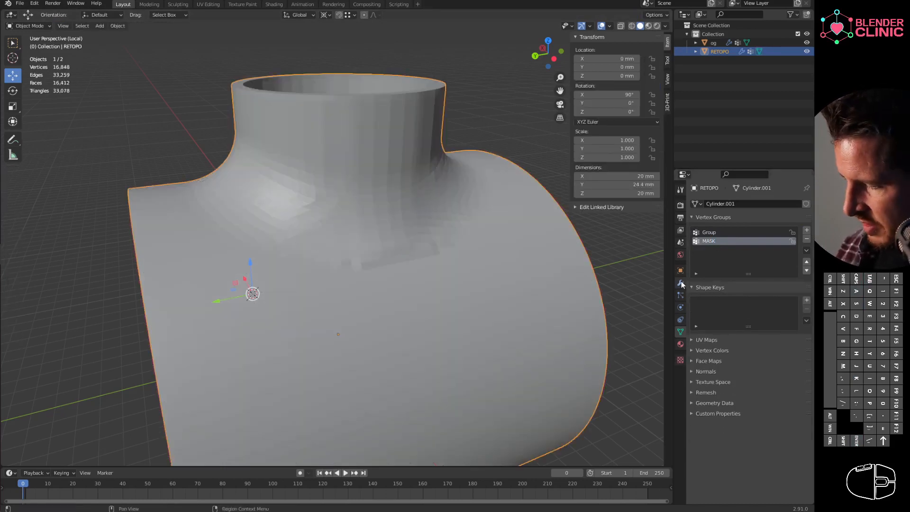
left_click(681, 283)
left_click(767, 413)
type("og")
left_click(763, 425)
left_click(762, 436)
left_click(730, 354)
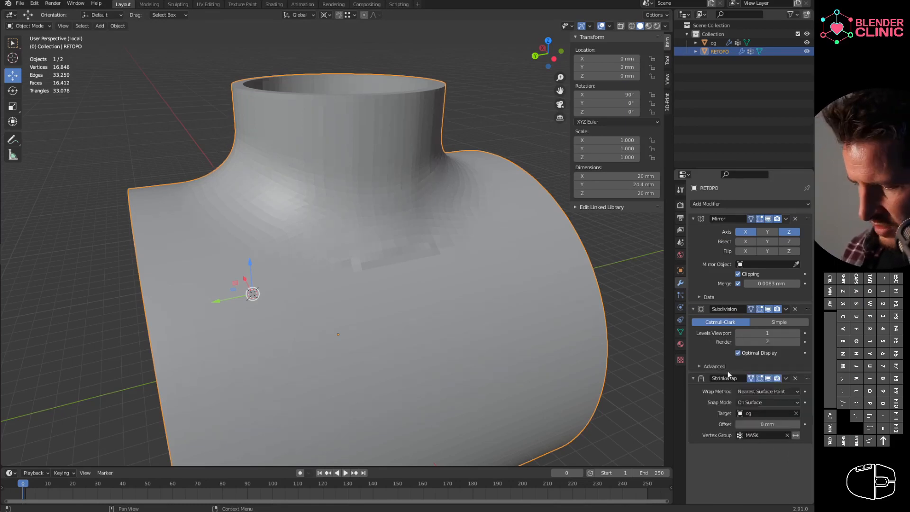
left_click(796, 435)
middle_click_drag(490, 308, 479, 256)
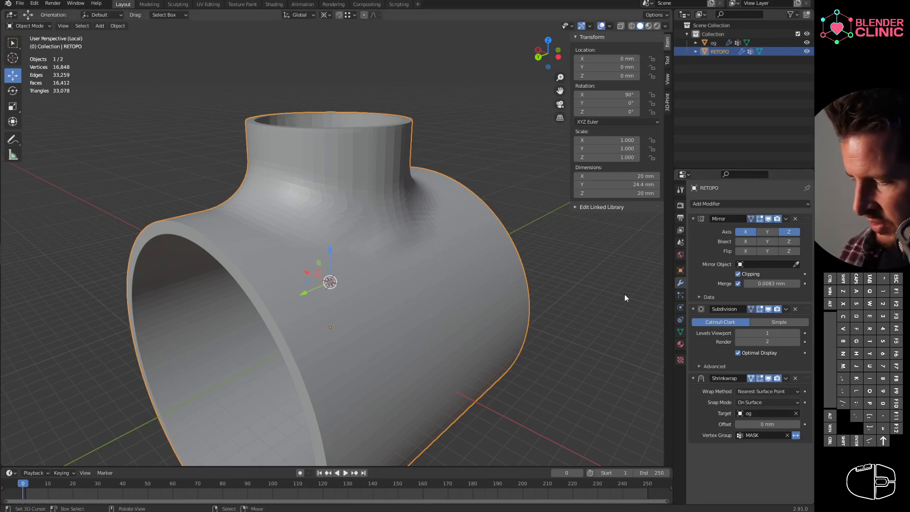
- Blur the edges of the MASK weights in Weight Paint mode and return to Object Mode
left_click(680, 332)
key("ctrl+Tab")
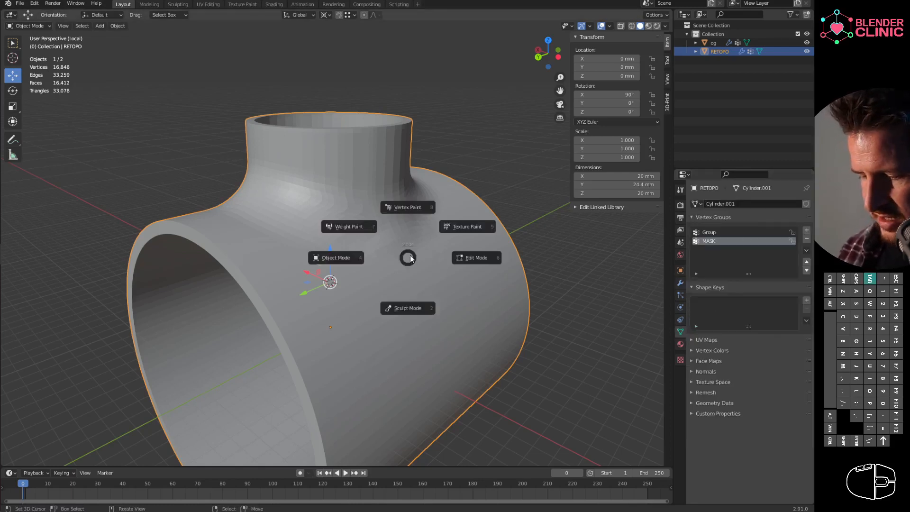
left_click(418, 242)
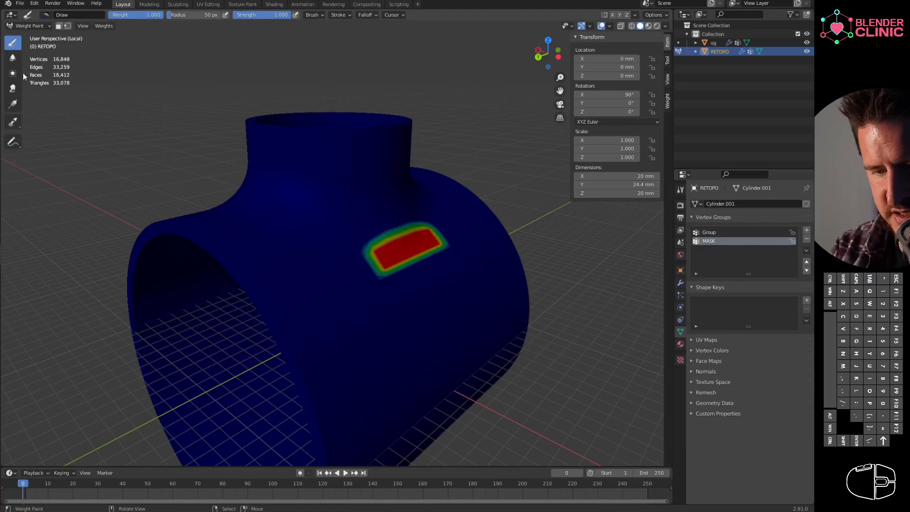
left_click(13, 57)
mouse_move(375, 255)
left_mouse_down()
mouse_move(396, 244)
mouse_move(431, 258)
left_mouse_up()
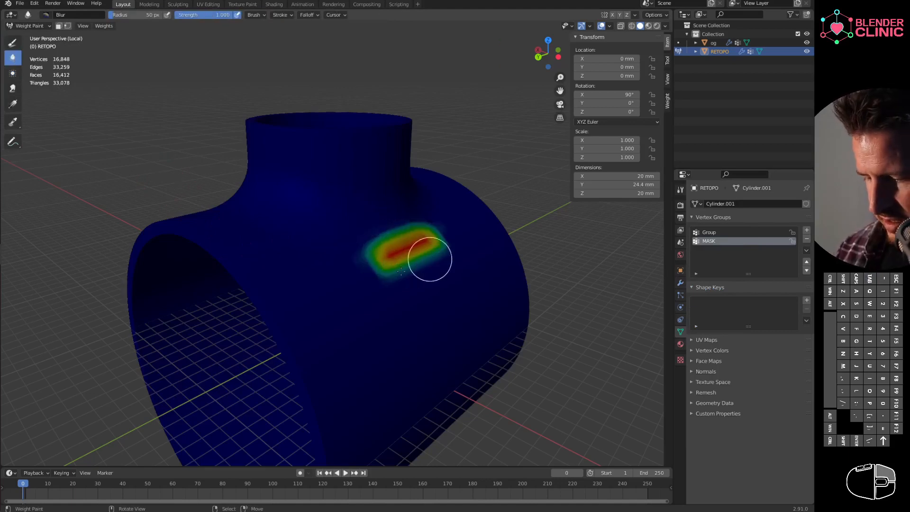
key("ctrl+z")
key("ctrl+Tab")
mouse_move(485, 297)
middle_mouse_down()
mouse_move(499, 288)
mouse_move(454, 306)
mouse_move(513, 286)
mouse_move(472, 292)
middle_mouse_up()
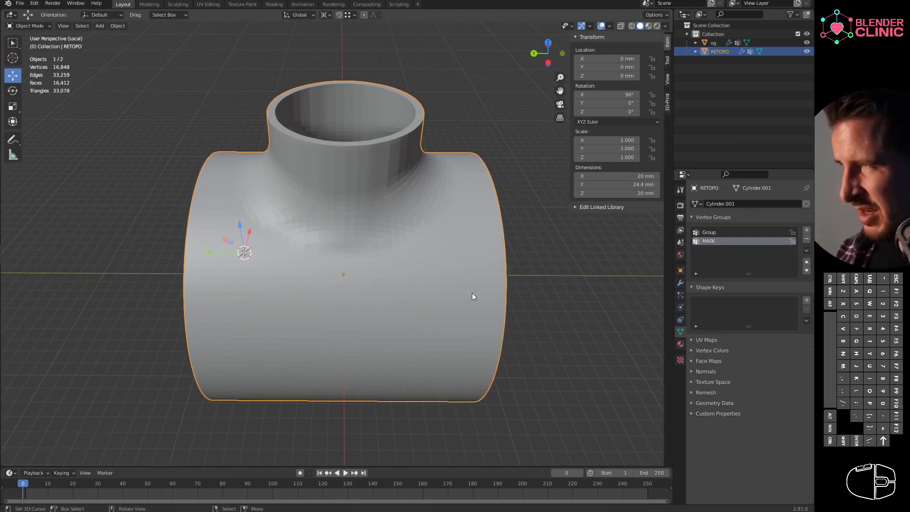
- Move the Shrinkwrap modifier above the Subdivision modifier in the stack and check the neck transition
left_click(680, 282)
left_click_drag(806, 378, 794, 303)
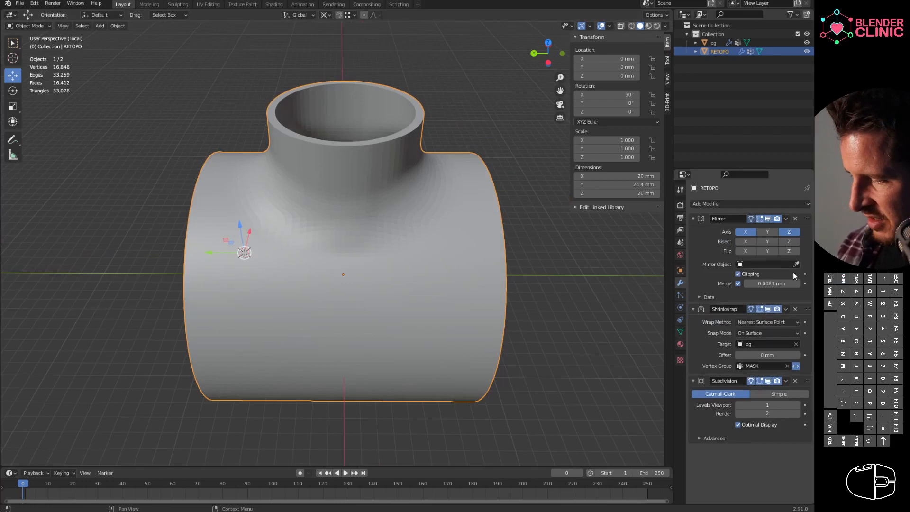
middle_click_drag(425, 308, 489, 282)
scroll(490, 282, "up", 3)
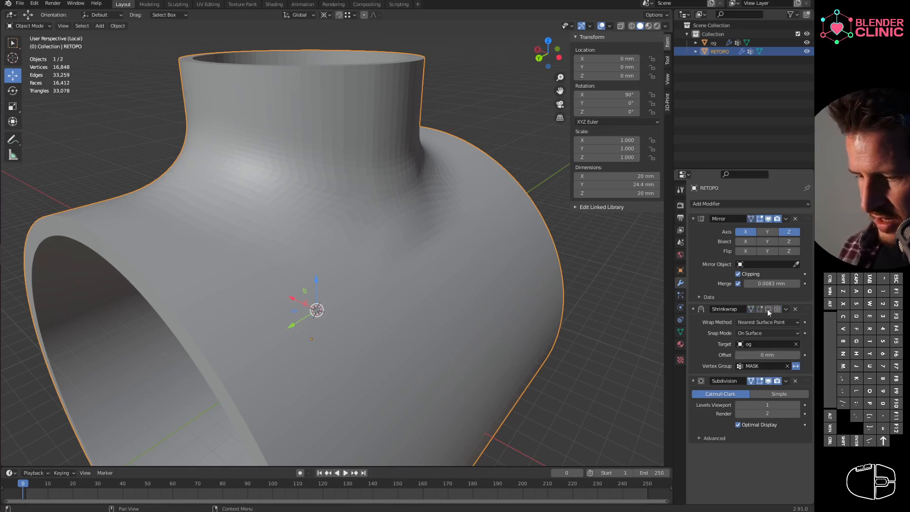
middle_click_drag(337, 264, 456, 307)
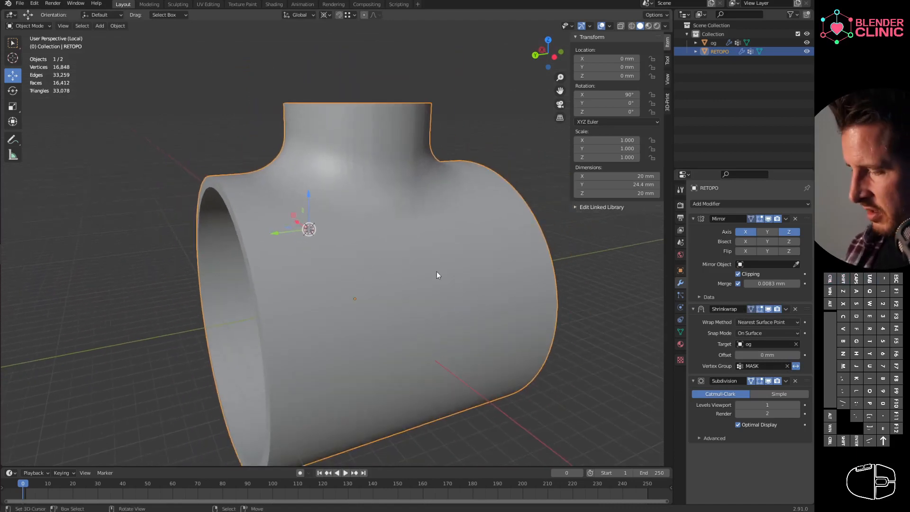
- Clear the vertex group from the Shrinkwrap modifier and turn off the modifier's viewport display
left_click(787, 365)
left_click(768, 309)
middle_click_drag(511, 368, 355, 240)
scroll(266, 293, "up", 3)
middle_click_drag(266, 293, 419, 263)
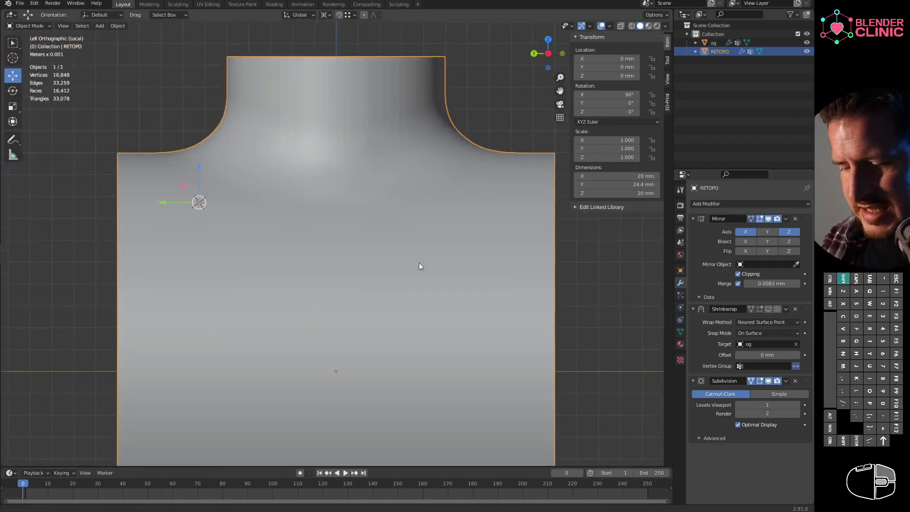
- Enter Edit Mode in the left orthographic view, select the area beside the neck base, and activate the Annotate tool
key("Tab")
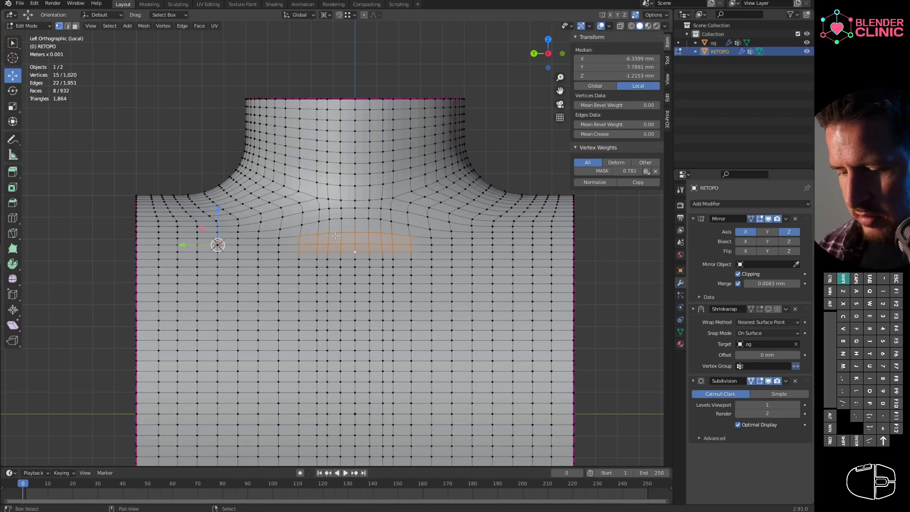
middle_click_drag(335, 235, 371, 248, "shift")
left_click_drag(290, 219, 328, 203, "shift")
key("shift+space")
key("d")
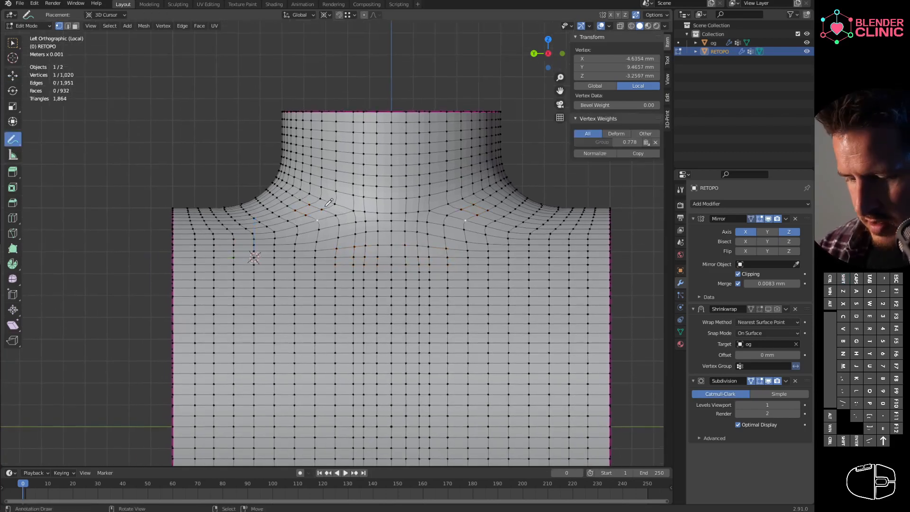
mouse_move(277, 221)
left_mouse_down()
mouse_move(337, 192)
mouse_move(337, 132)
left_mouse_up()
mouse_move(316, 220)
left_mouse_down()
mouse_move(356, 192)
mouse_move(357, 147)
mouse_move(355, 187)
mouse_move(329, 229)
left_mouse_up()
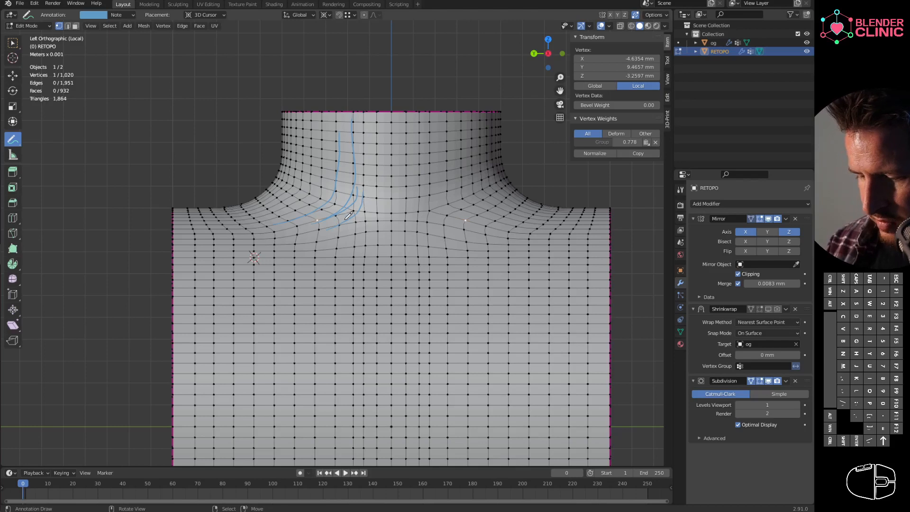
key("ctrl+z")
key("ctrl+z")
key("ctrl+z")
key("ctrl+z")
key("ctrl+z")
key("ctrl+z")
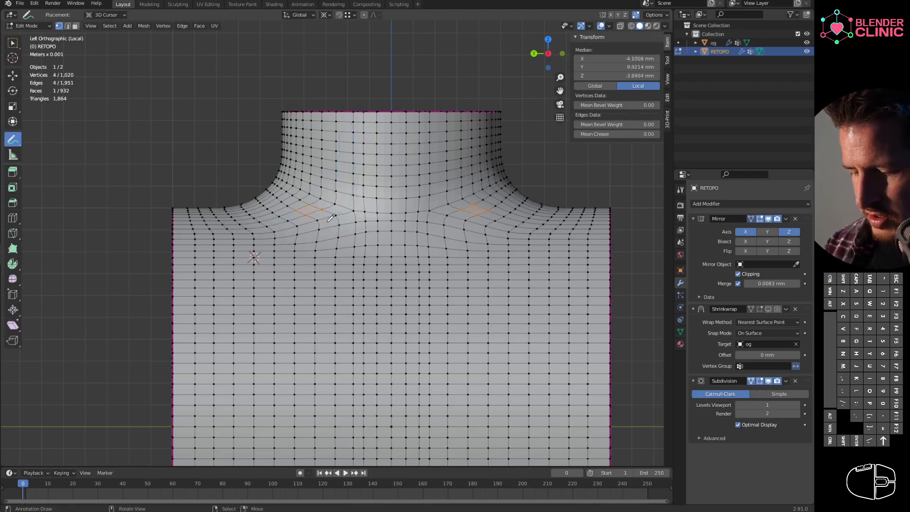
- Annotate three curved edge-flow lines from the neck rim down onto the cylinder and return to Object Mode
mouse_move(302, 225)
left_mouse_down()
mouse_move(335, 215)
mouse_move(351, 192)
mouse_move(353, 112)
left_mouse_up()
mouse_move(340, 222)
left_mouse_down()
mouse_move(363, 204)
mouse_move(362, 112)
left_mouse_up()
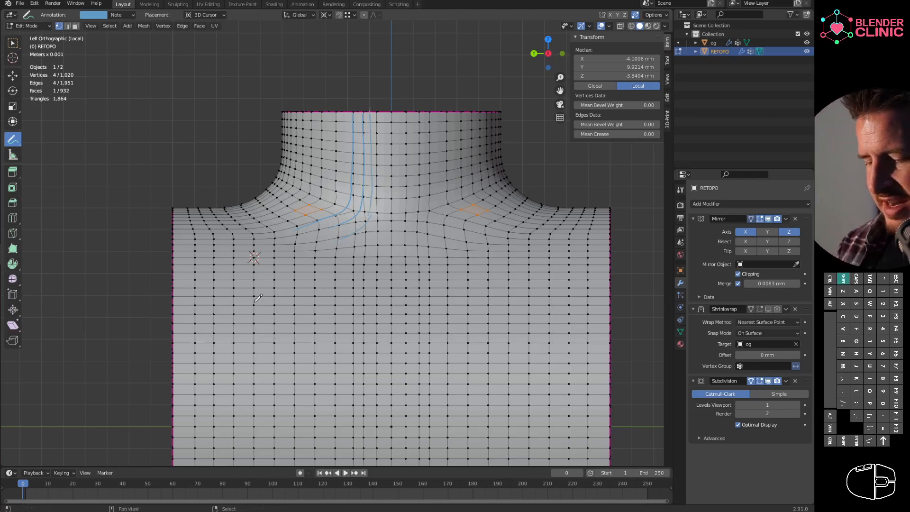
middle_click_drag(258, 298, 243, 240, "shift")
middle_click_drag(436, 290, 442, 262, "shift")
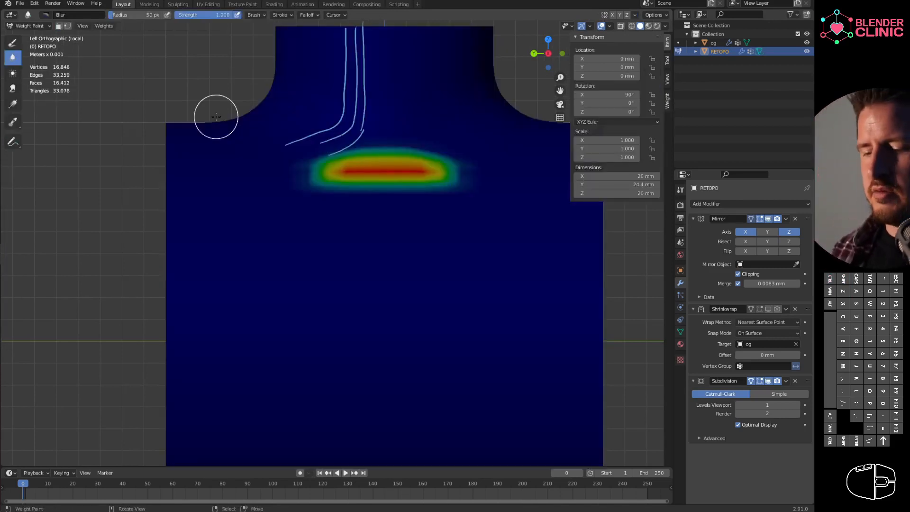
key("ctrl+Tab")
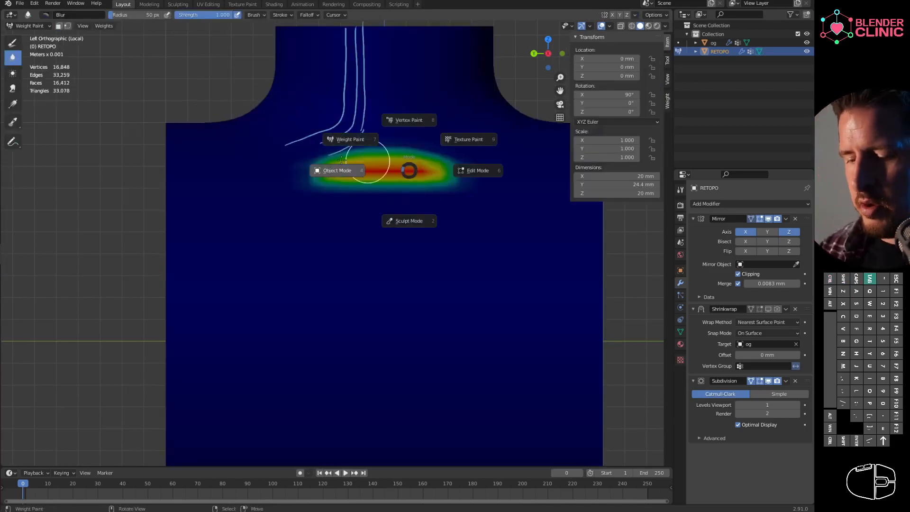
left_click(267, 208)
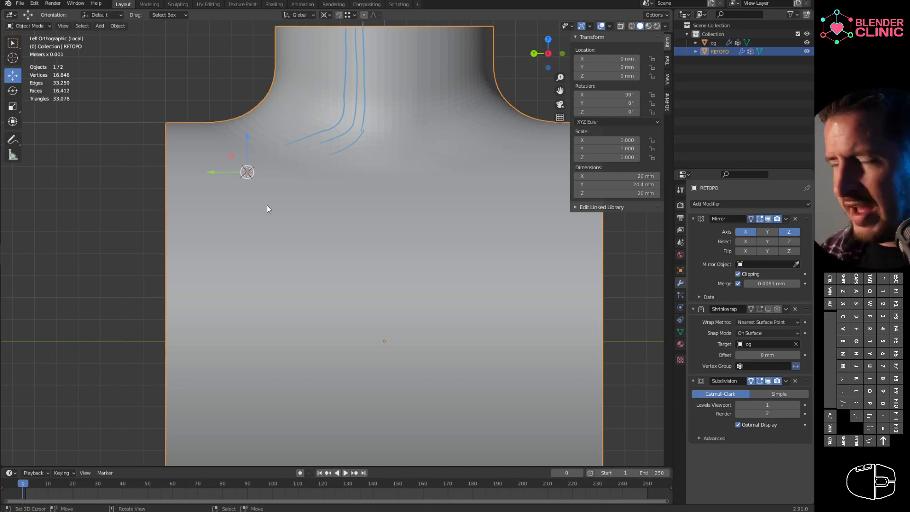
scroll(332, 218, "up", 3)
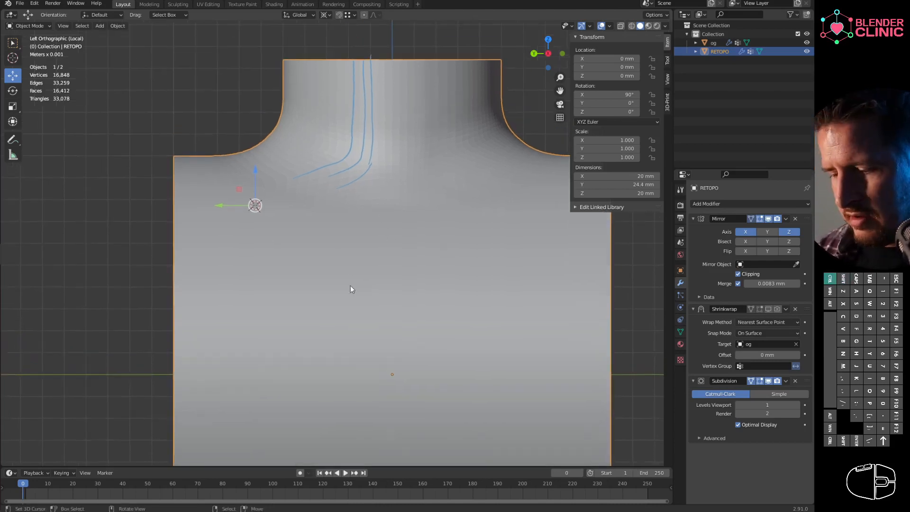
scroll(363, 276, "down", 4)
middle_click_drag(363, 277, 305, 147)
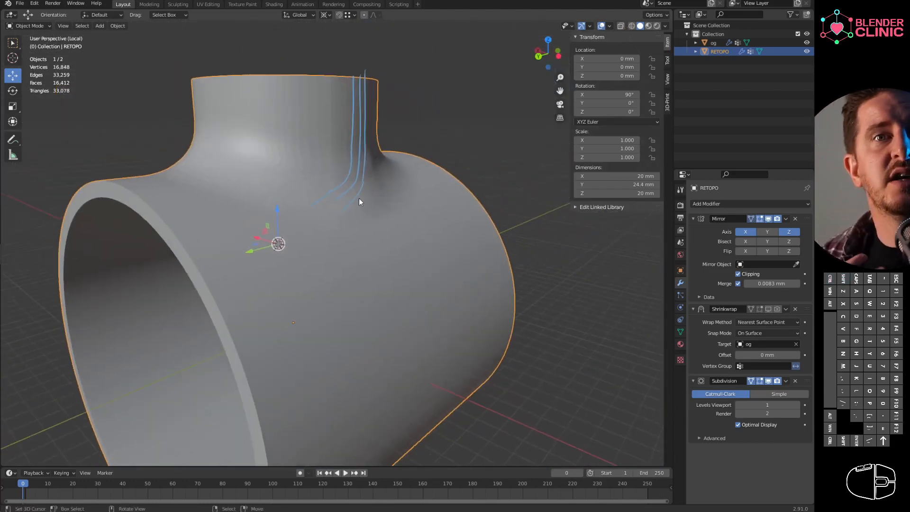
middle_click_drag(359, 198, 374, 268)
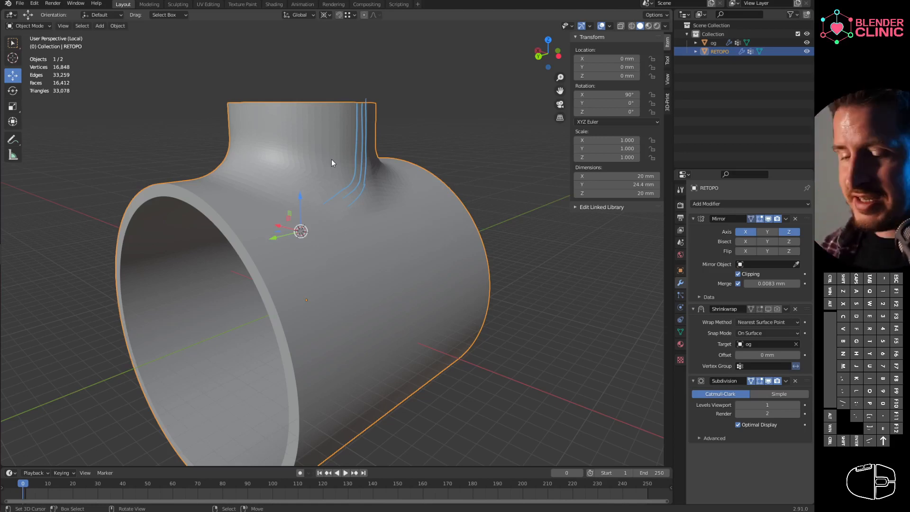
middle_click_drag(331, 159, 365, 224)
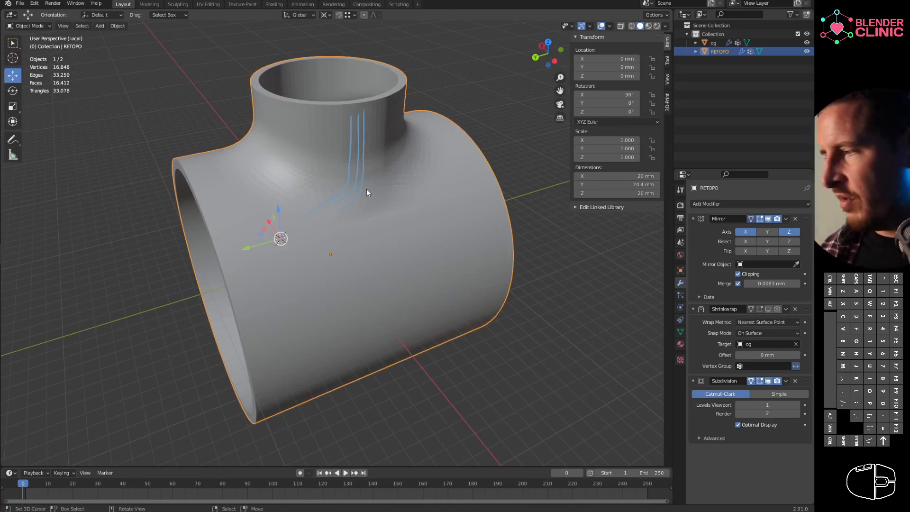
scroll(314, 220, "down", 3)
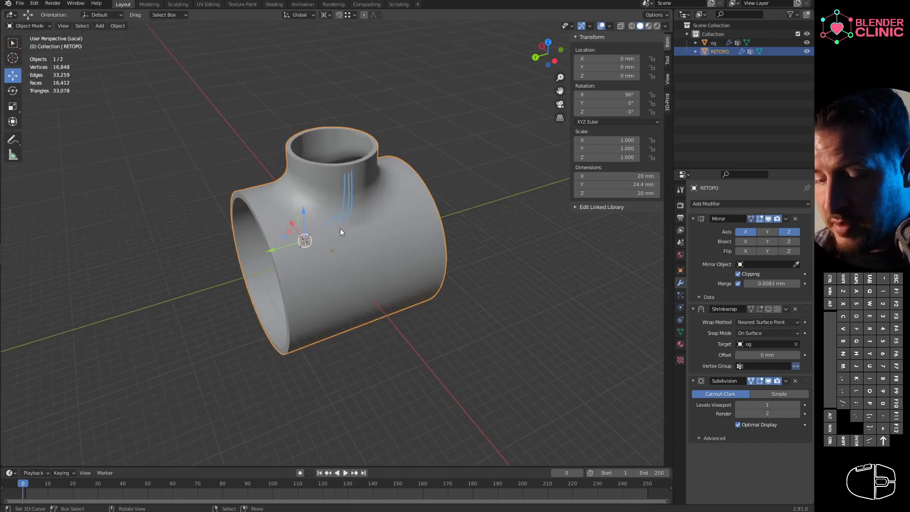
- Save the scene as fix.blend in the Beveltopo folder
left_click(20, 8)
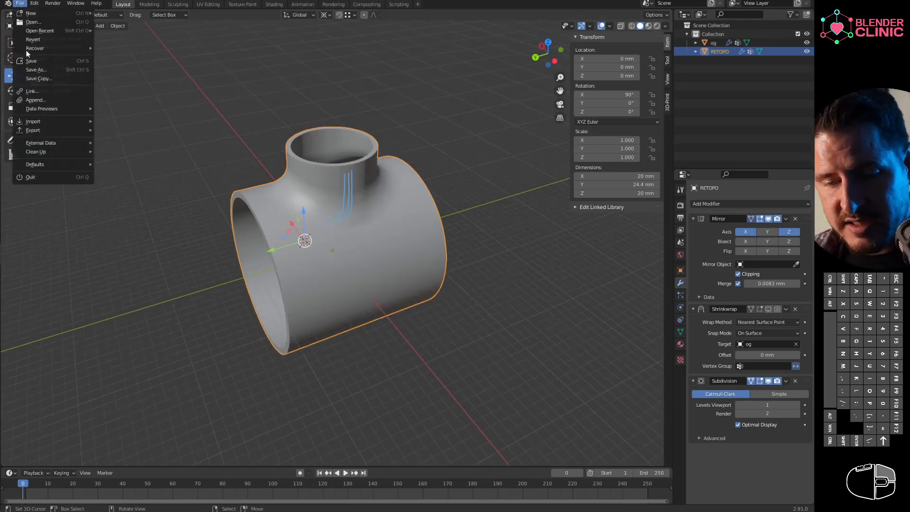
left_click(33, 70)
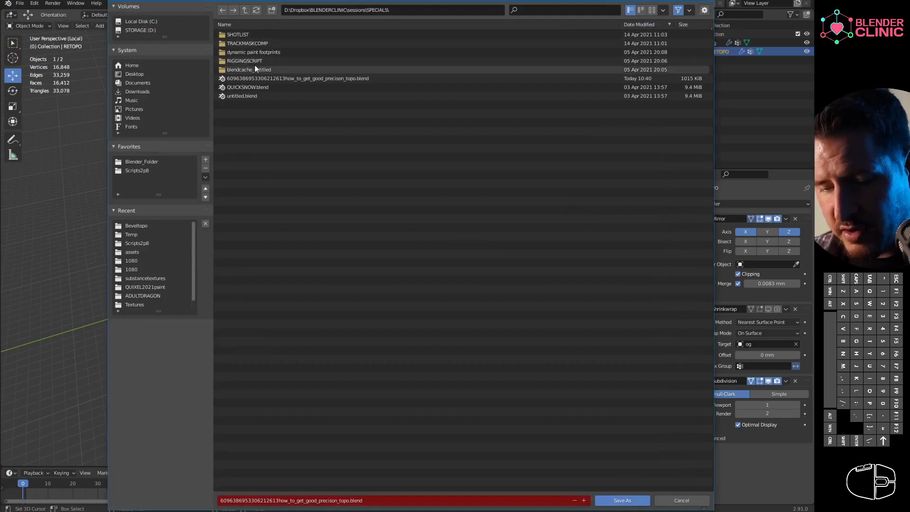
left_click(245, 10)
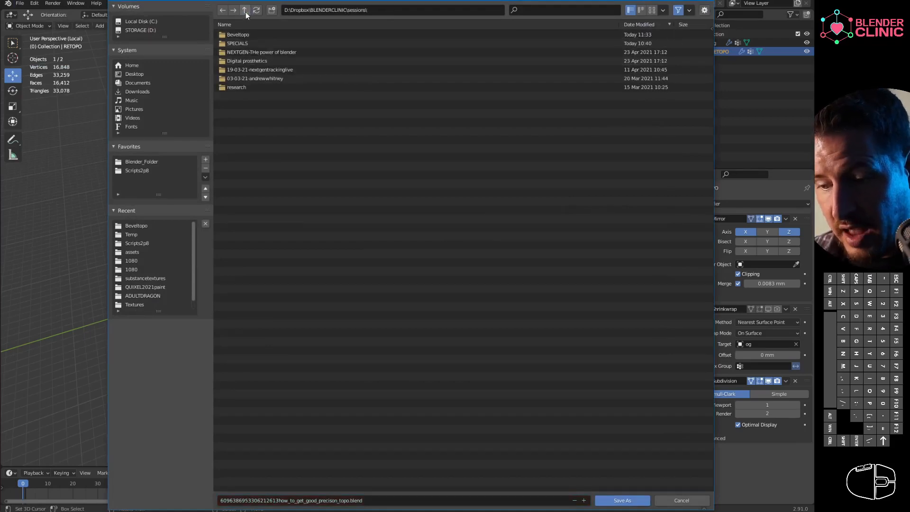
double_click(249, 34)
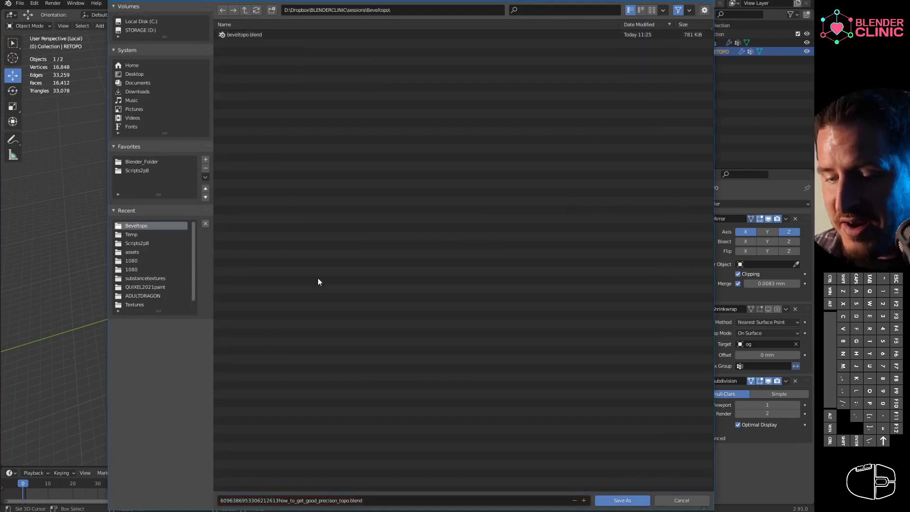
left_click(368, 501)
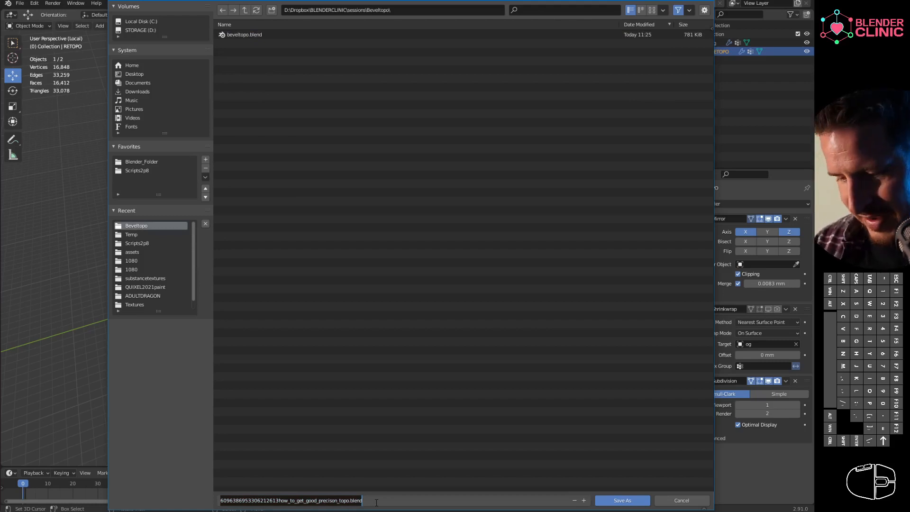
type("fix")
left_click(634, 500)
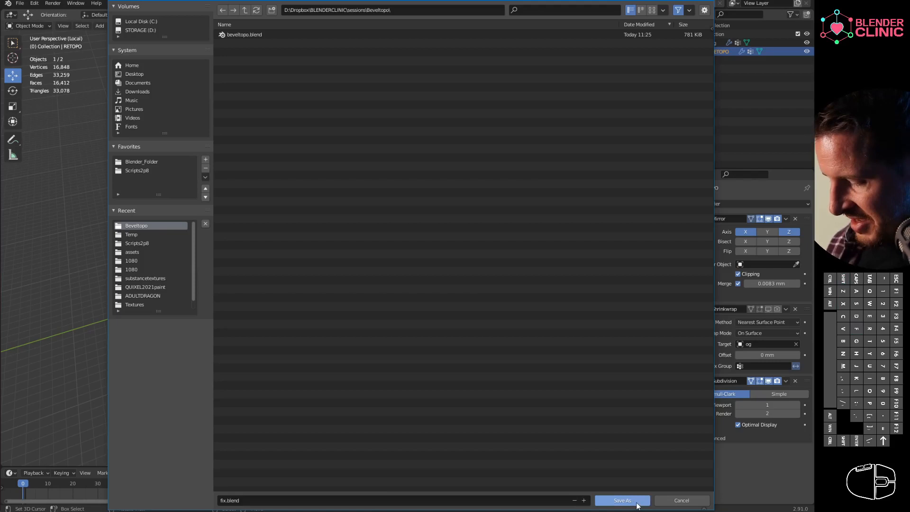